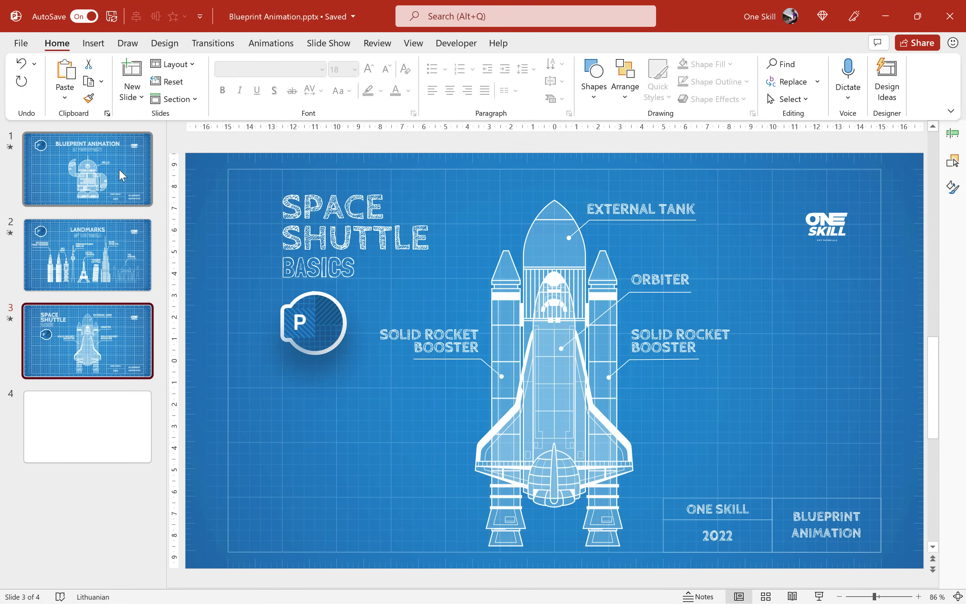
Look over slides 1–3, including Space Shuttle Basics, then select blank slide 4.
left_click(122, 174)
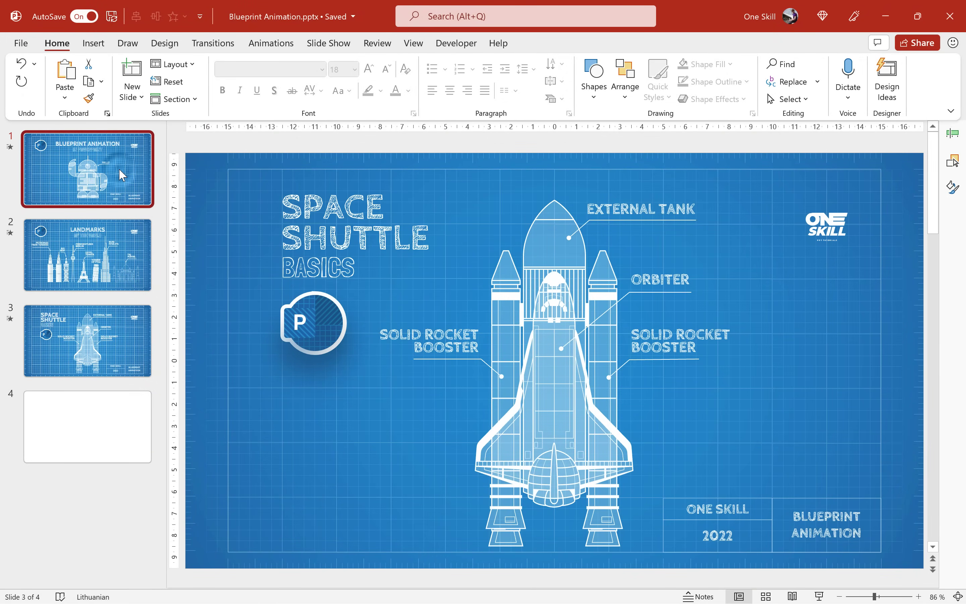
left_click(124, 255)
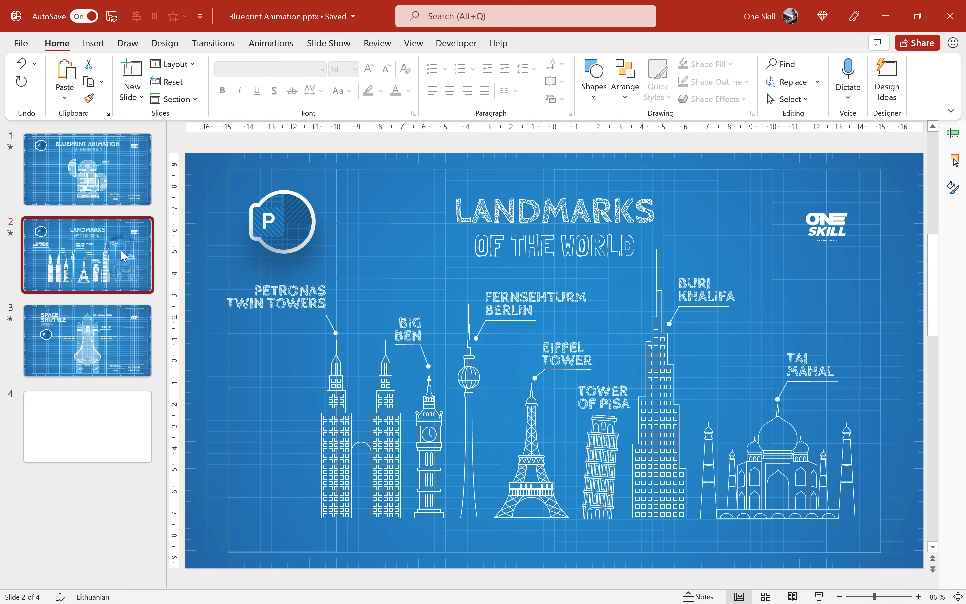
left_click(119, 338)
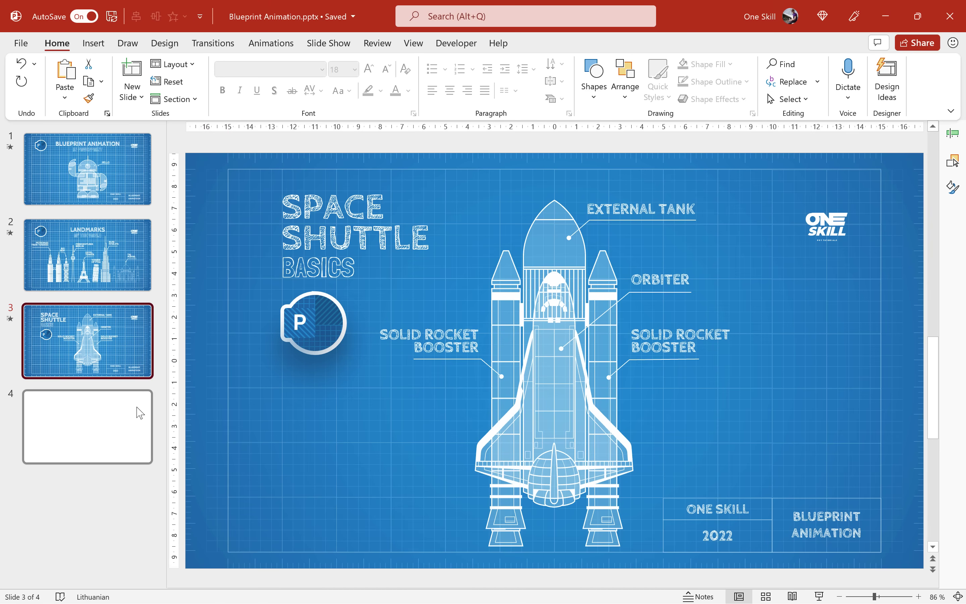
left_click(129, 415)
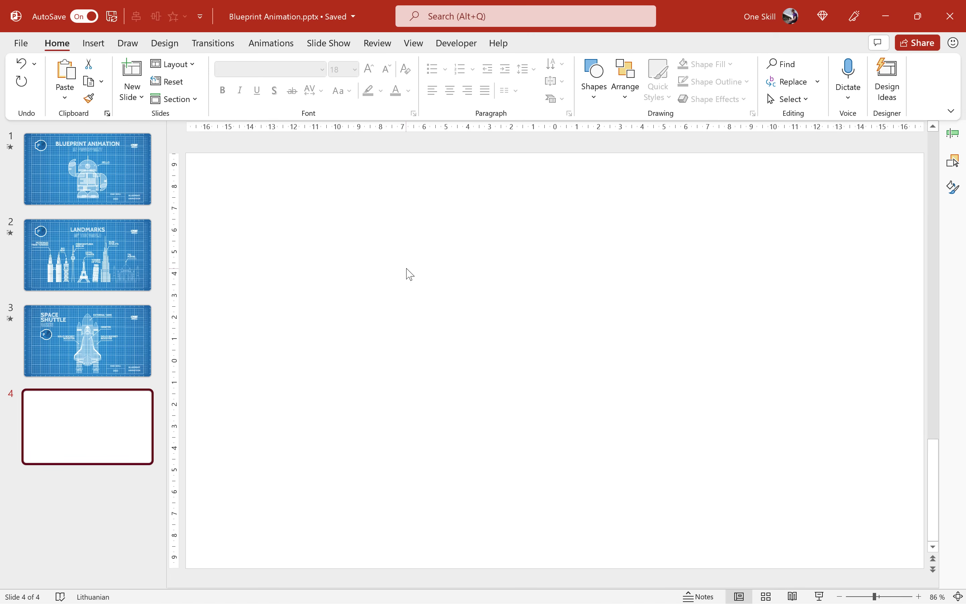
Apply a radial gradient fill to slide 4's background, keeping the first stop #188ED8.
right_click(406, 268)
left_click(462, 410)
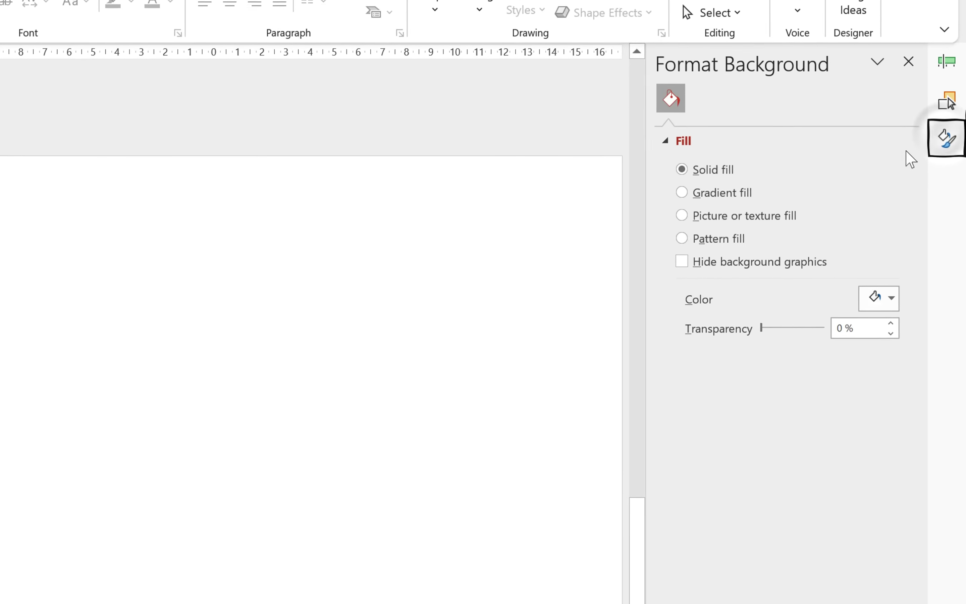
left_click(680, 192)
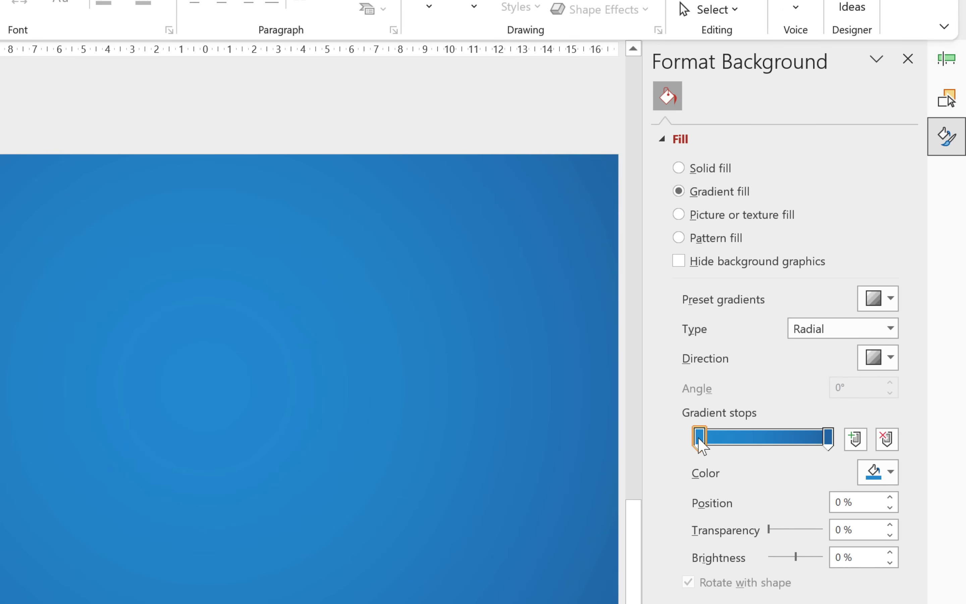
left_click(874, 472)
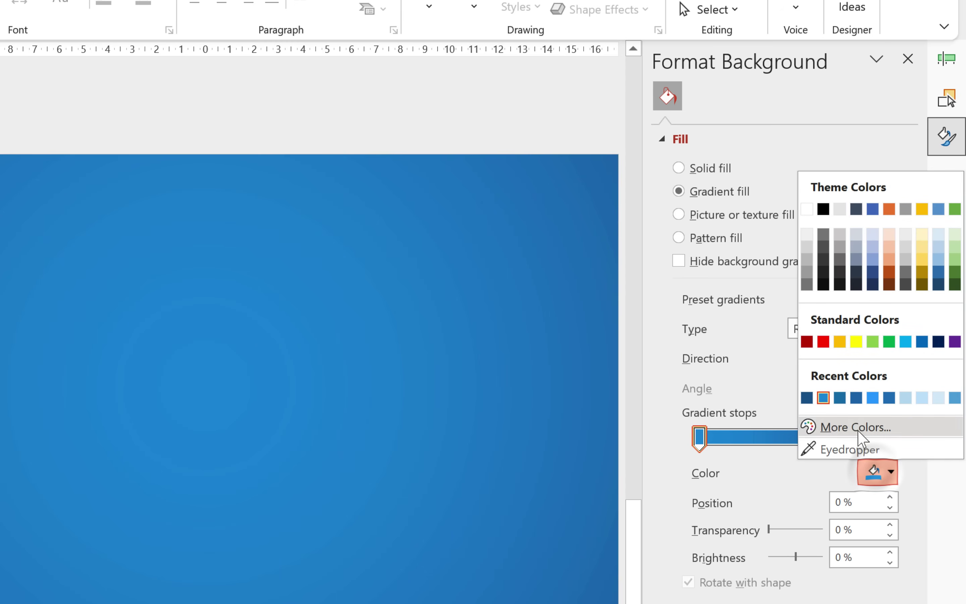
left_click(859, 429)
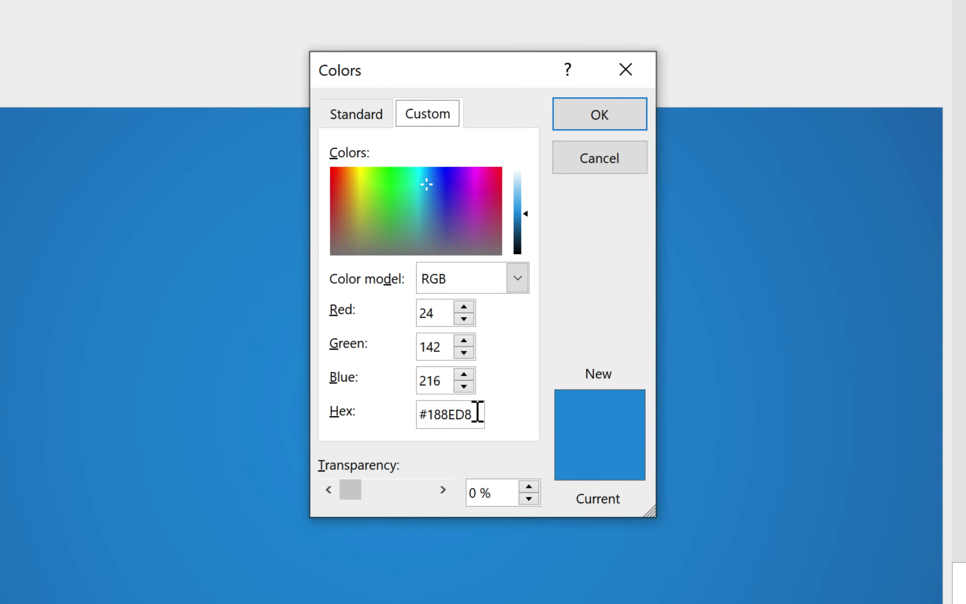
left_click_drag(266, 381, 210, 382)
left_click(475, 411)
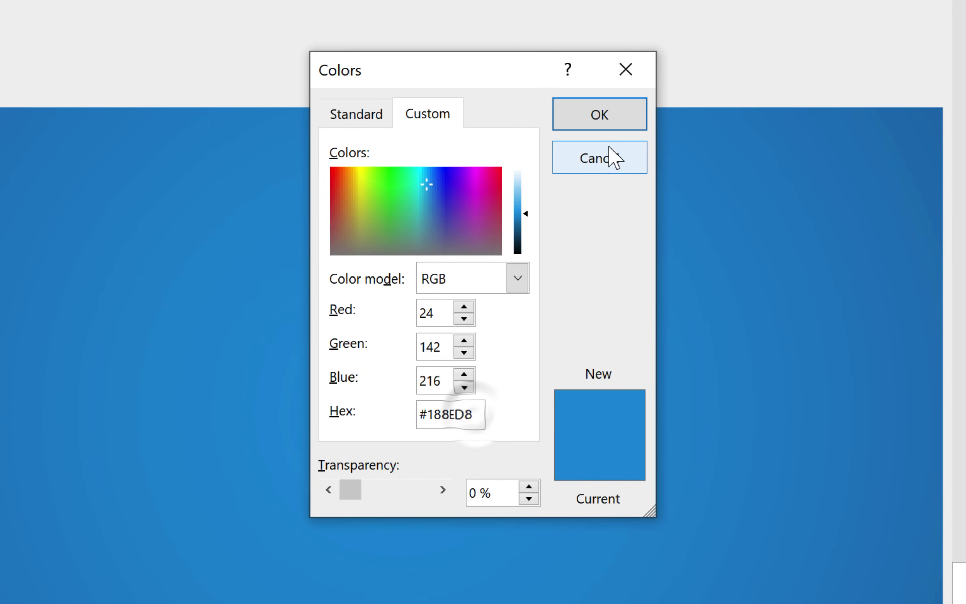
left_click(613, 157)
Set the last gradient stop to #1B6DB1 and compare against the Space Shuttle slide.
left_click(872, 396)
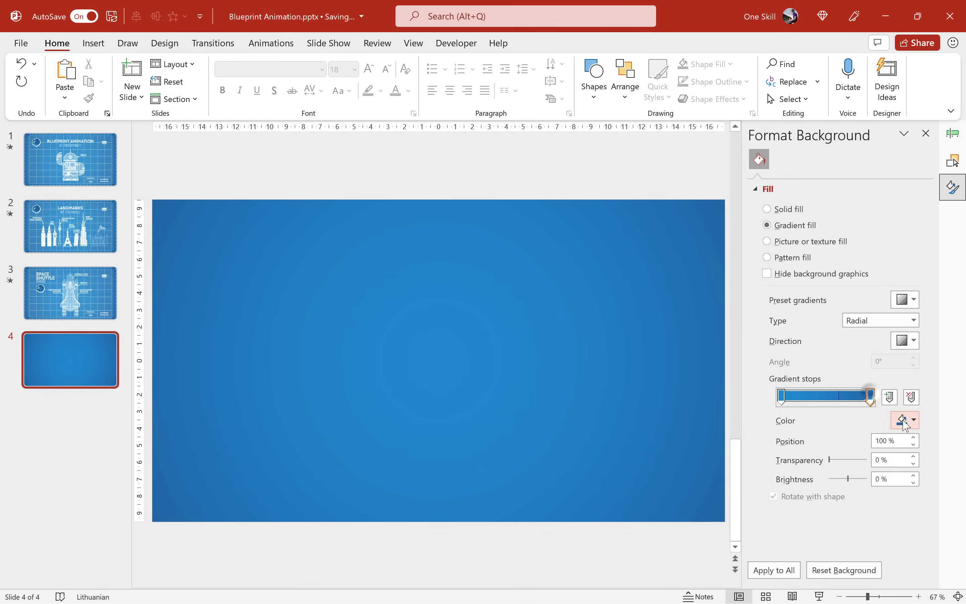
left_click(903, 421)
left_click(890, 388)
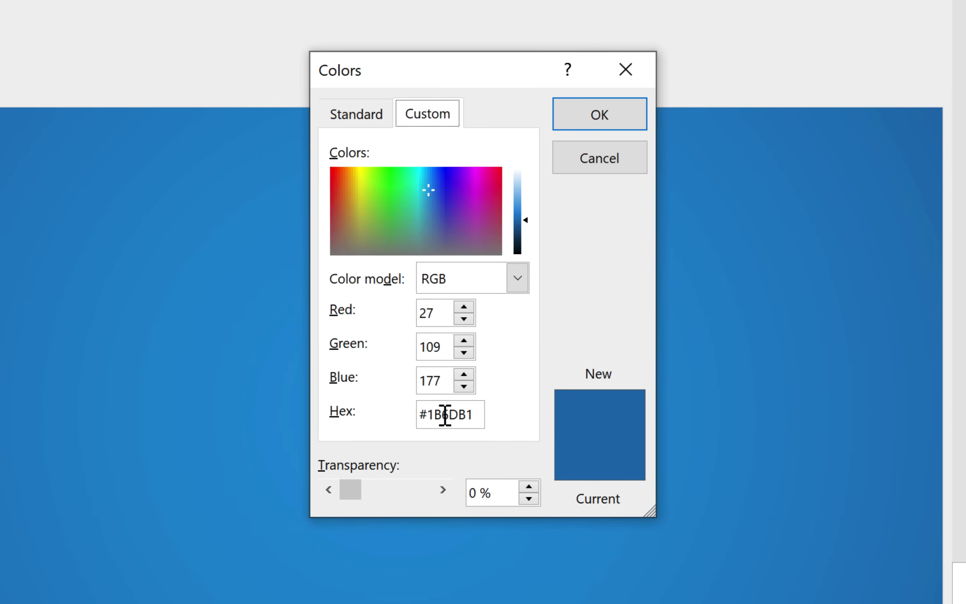
left_click(600, 116)
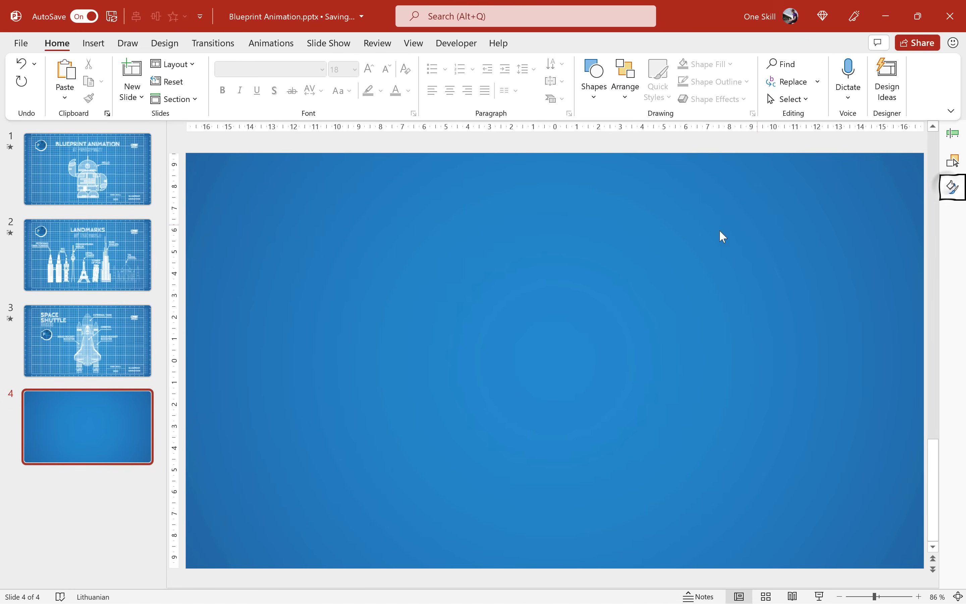
left_click(136, 331)
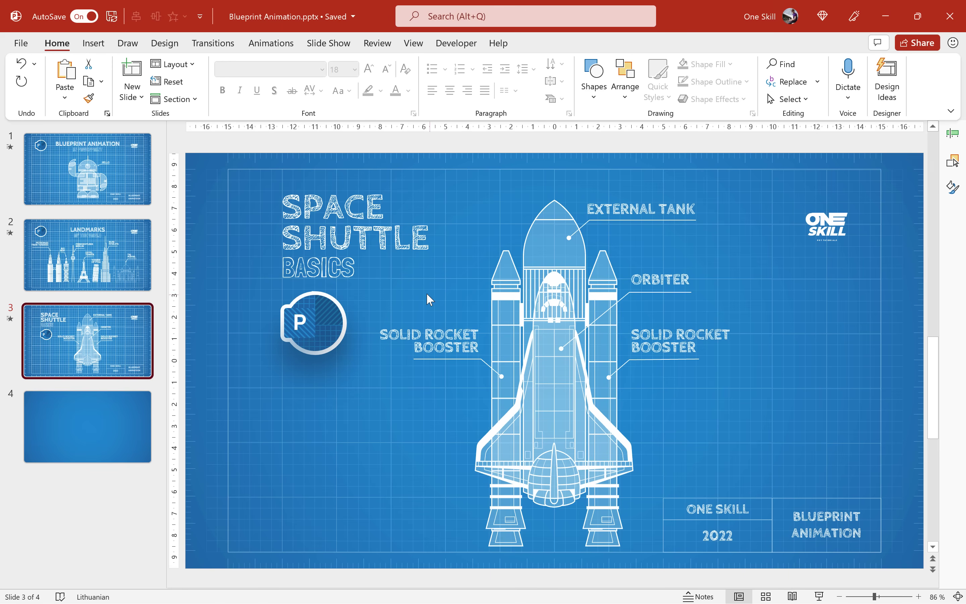
left_click(113, 425)
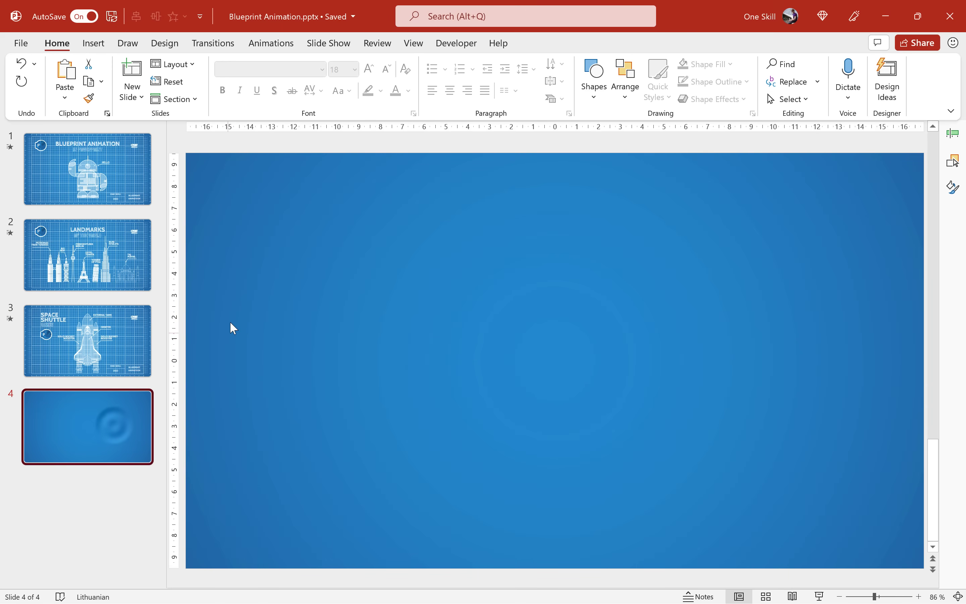
left_click(94, 44)
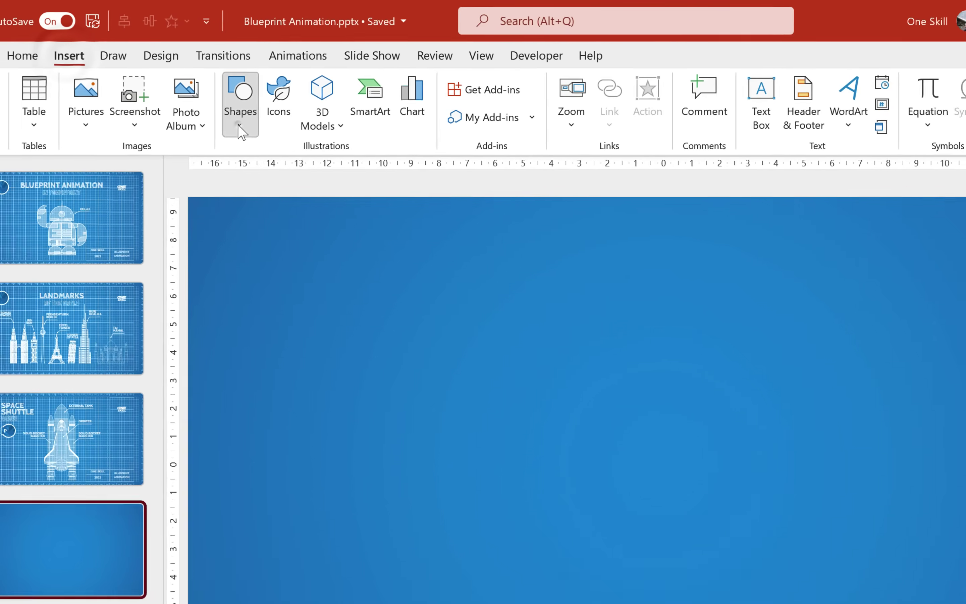
Draw a square with the Rectangle shape on slide 4.
left_click(226, 82)
left_click(336, 257)
left_click_drag(424, 451, 581, 578)
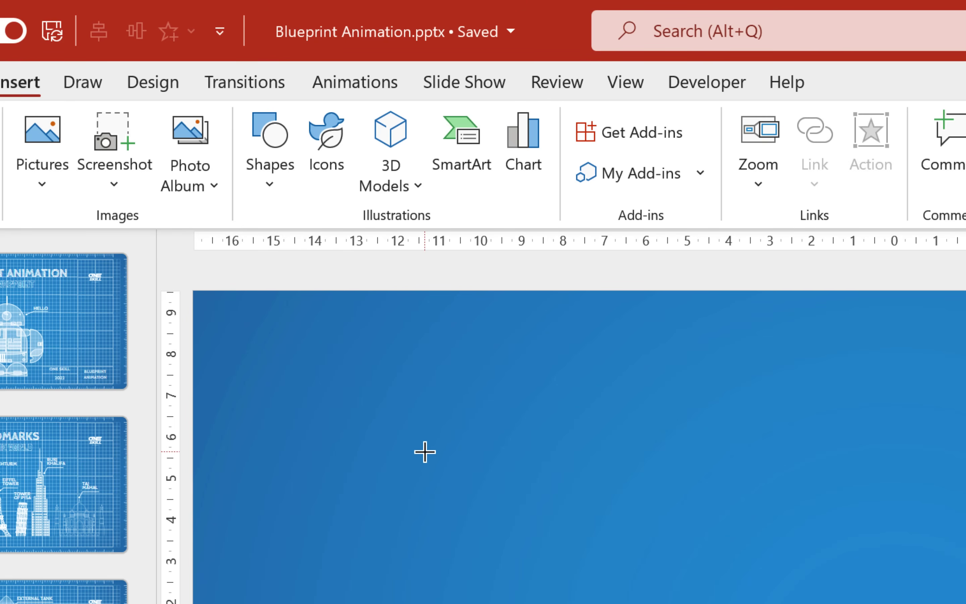
left_click_drag(546, 529, 547, 530)
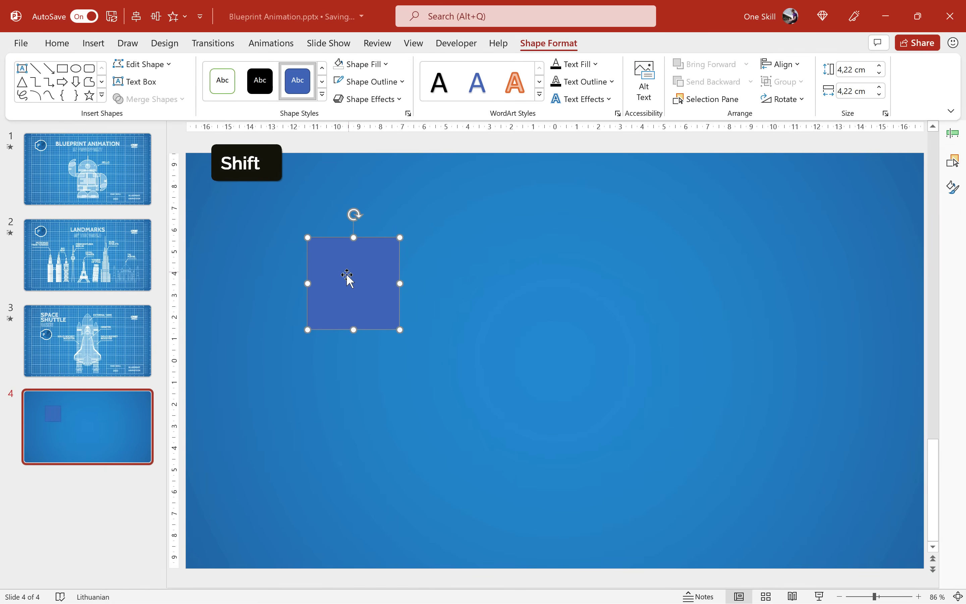
Give the square No Fill and a white outline.
left_click(360, 64)
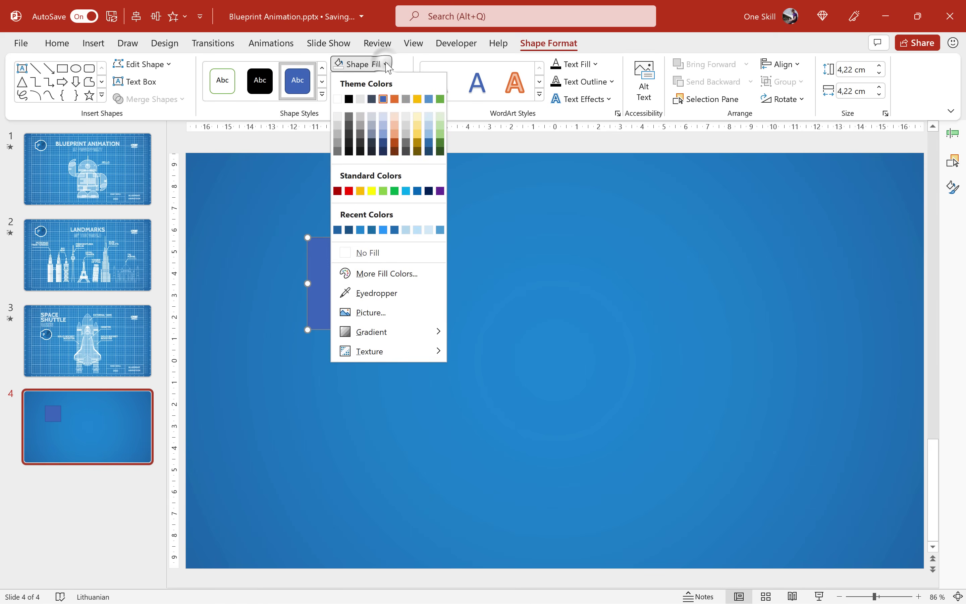
left_click(370, 252)
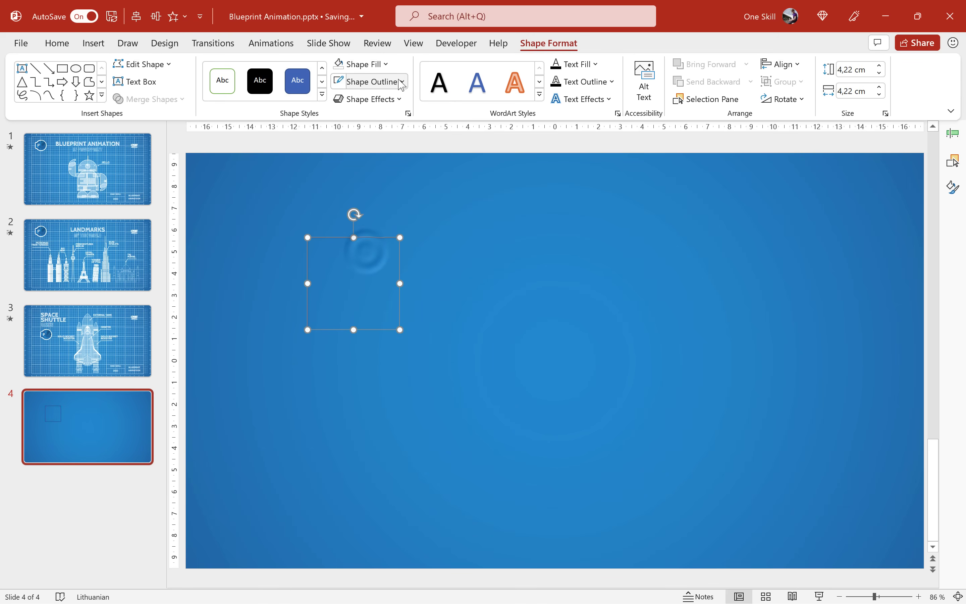
left_click(370, 81)
left_click(338, 117)
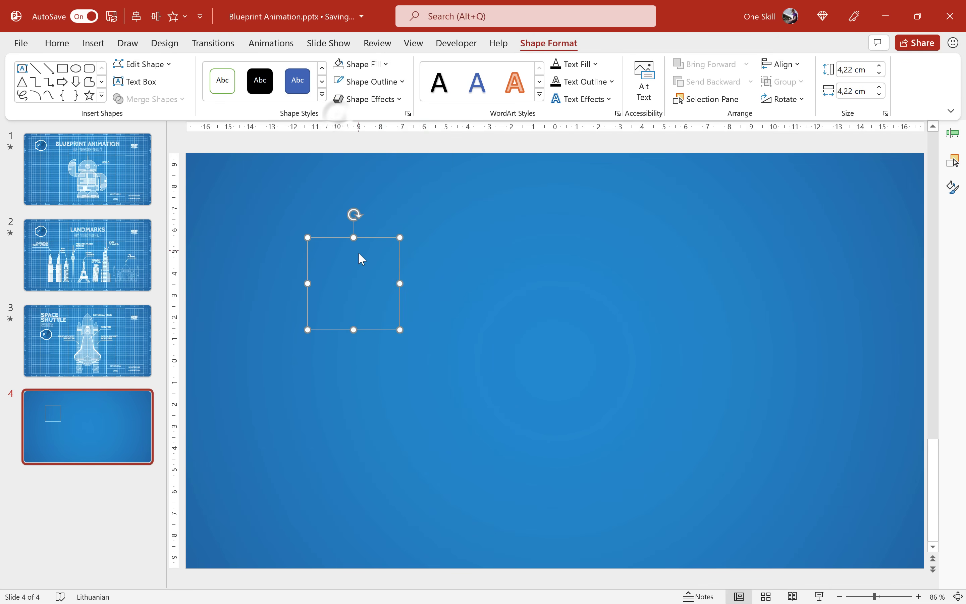
left_click(371, 238)
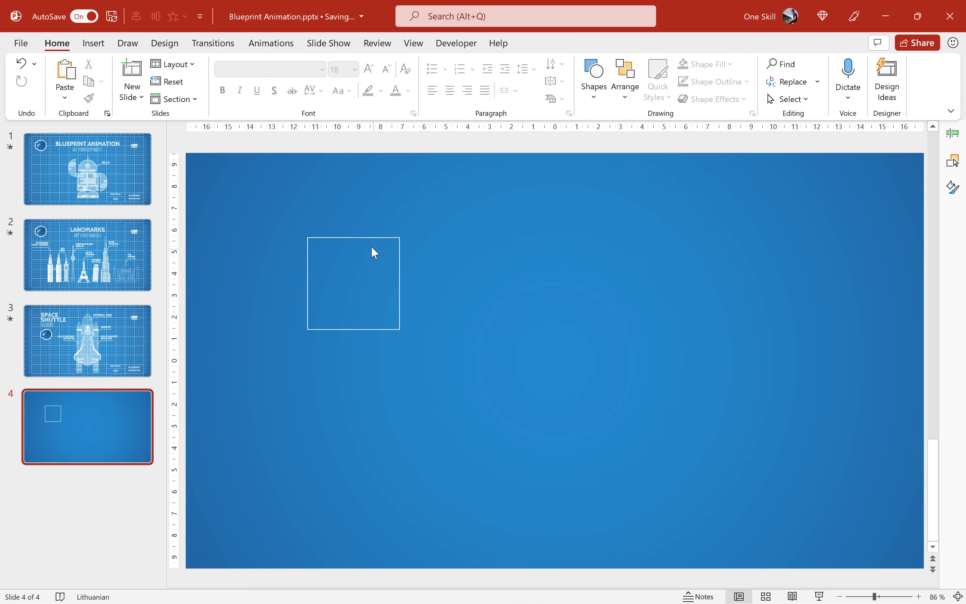
left_click(371, 238)
Resize the square to 0,5 × 0,5 cm and move it up and left.
left_click(863, 71)
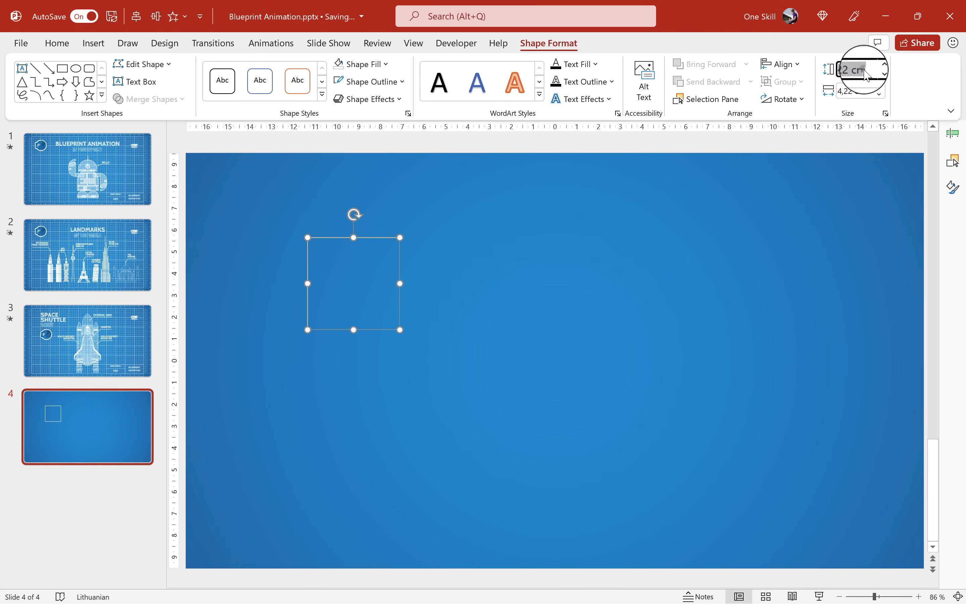
type("0,5")
key("Return")
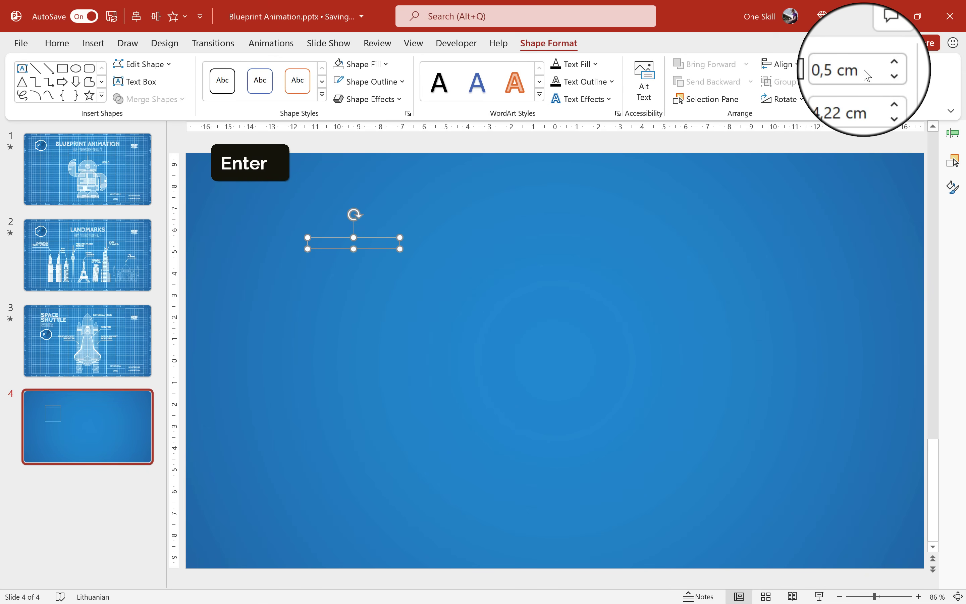
left_click(869, 91)
key("BackSpace")
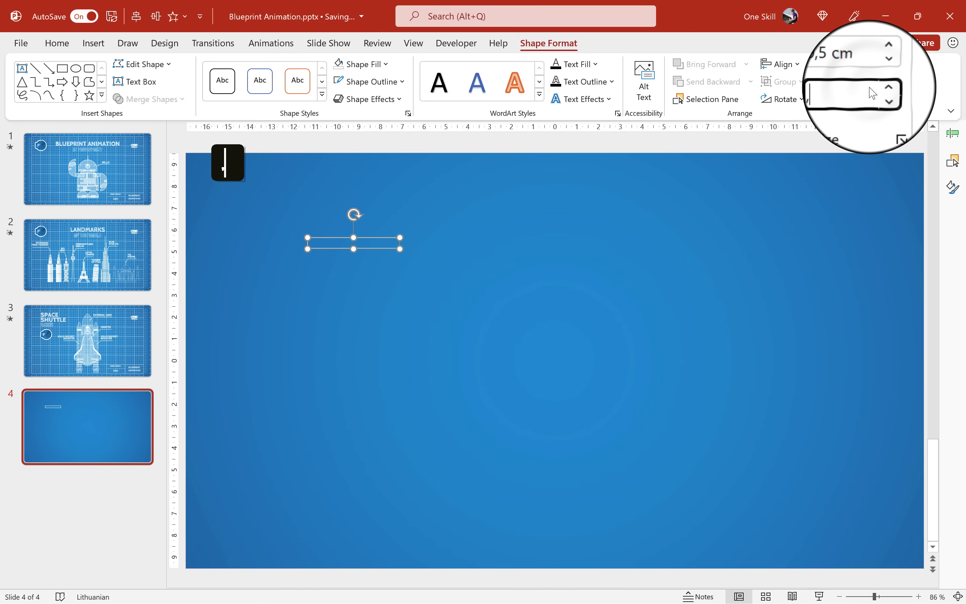
type("0,5")
key("Return")
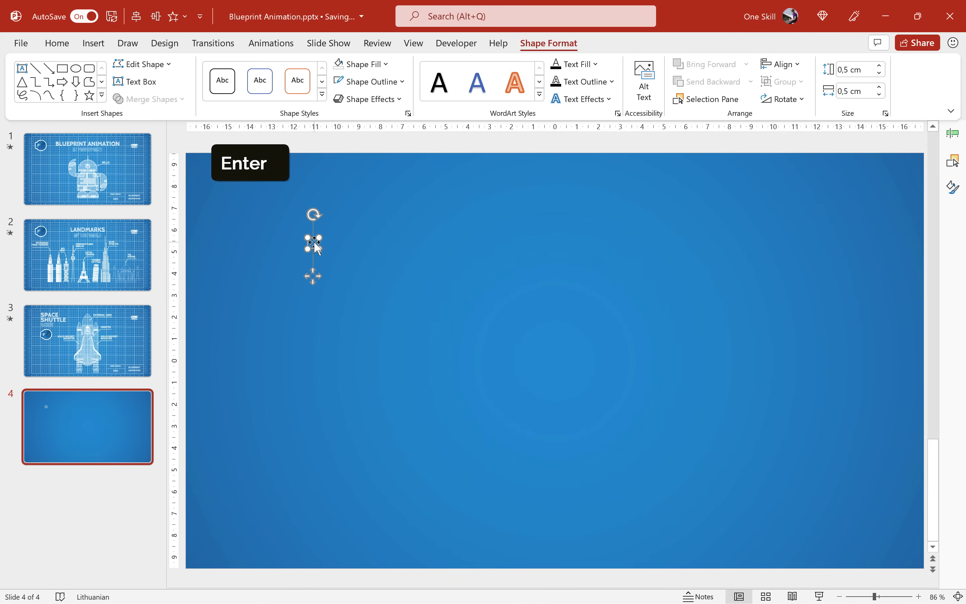
scroll(423, 289, "up", 10)
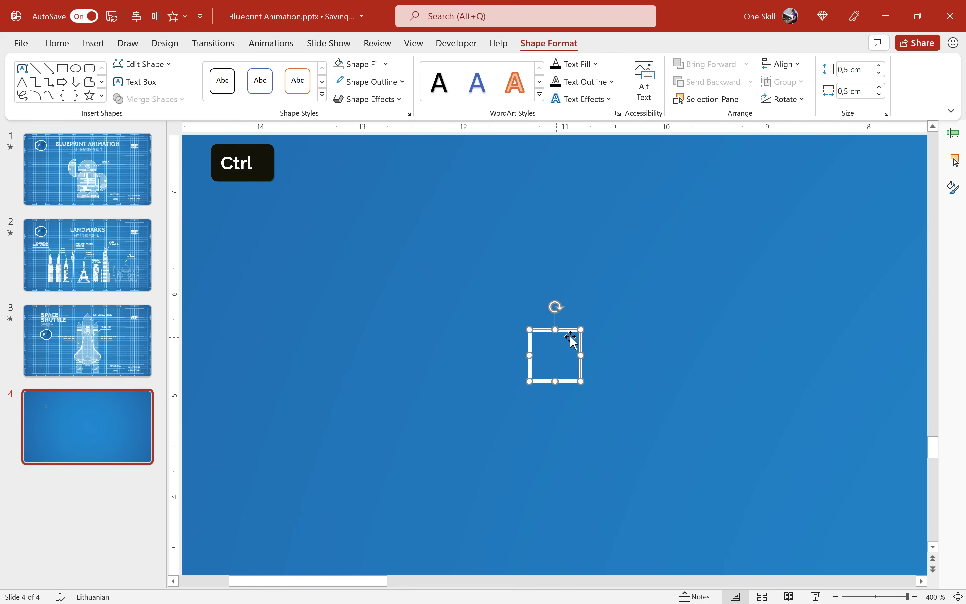
left_click_drag(570, 335, 390, 268)
In Format Shape, set the outline to 0,25 pt width and 80% transparency.
left_click(954, 187)
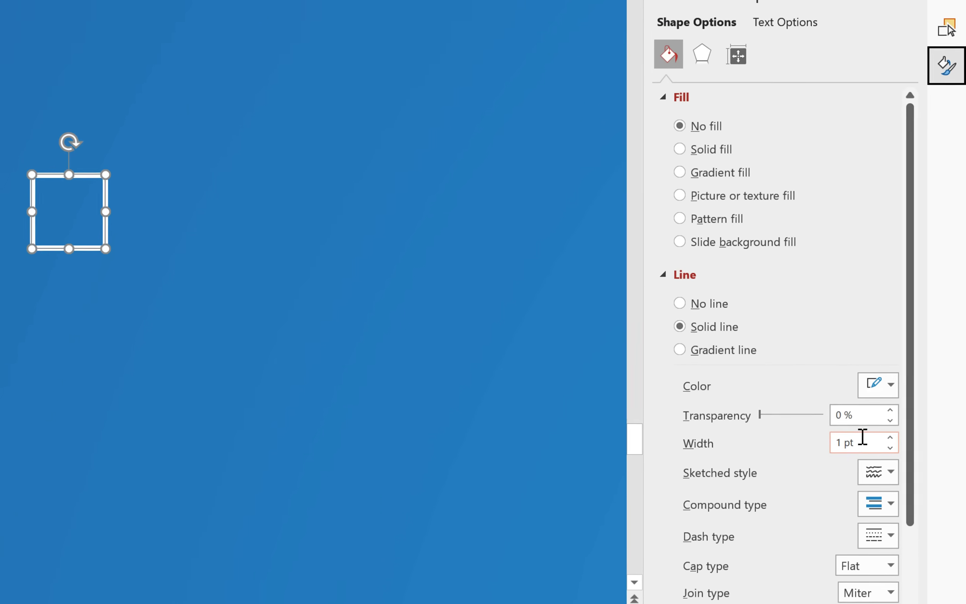
left_click_drag(886, 445, 840, 450)
type(",25")
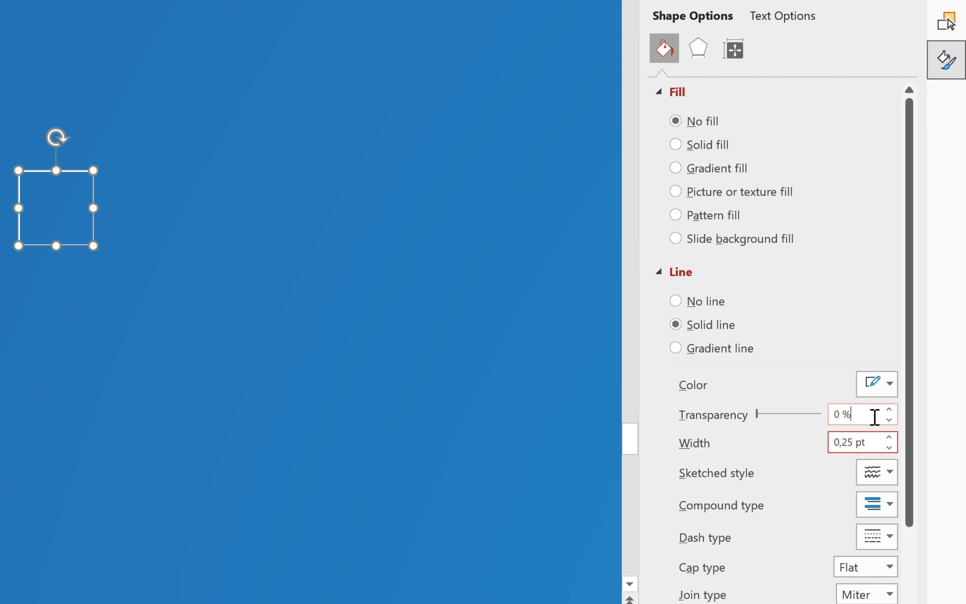
left_click_drag(874, 417, 833, 420)
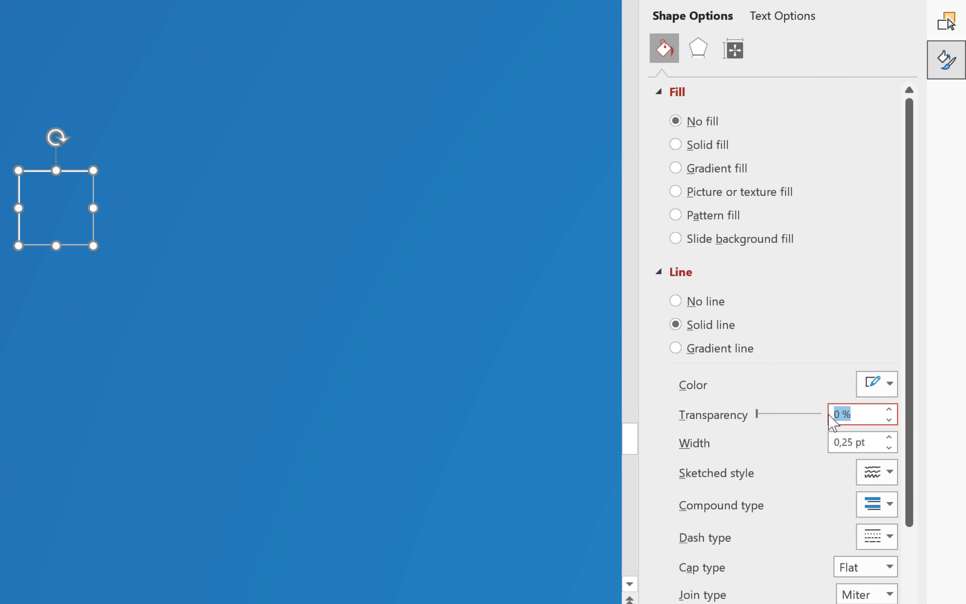
type("80")
key("Return")
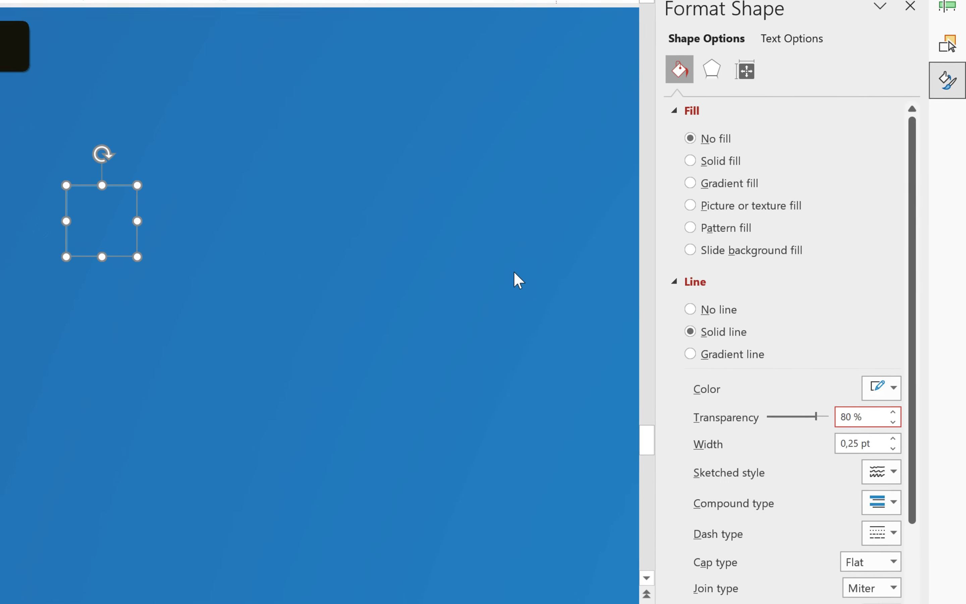
left_click(394, 234)
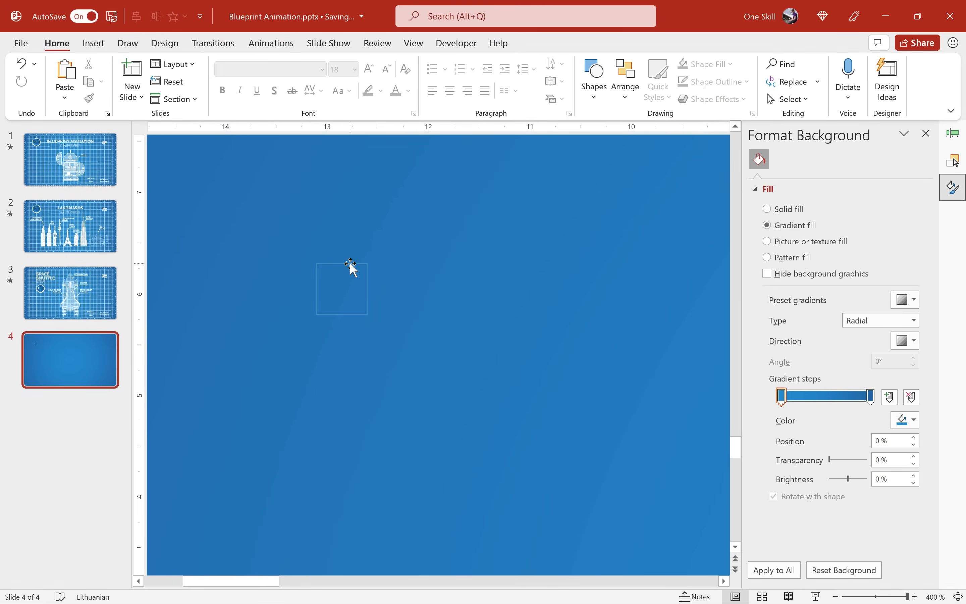
left_click(352, 267)
Duplicate the square with Ctrl+D into a touching row of five.
key("ctrl+d")
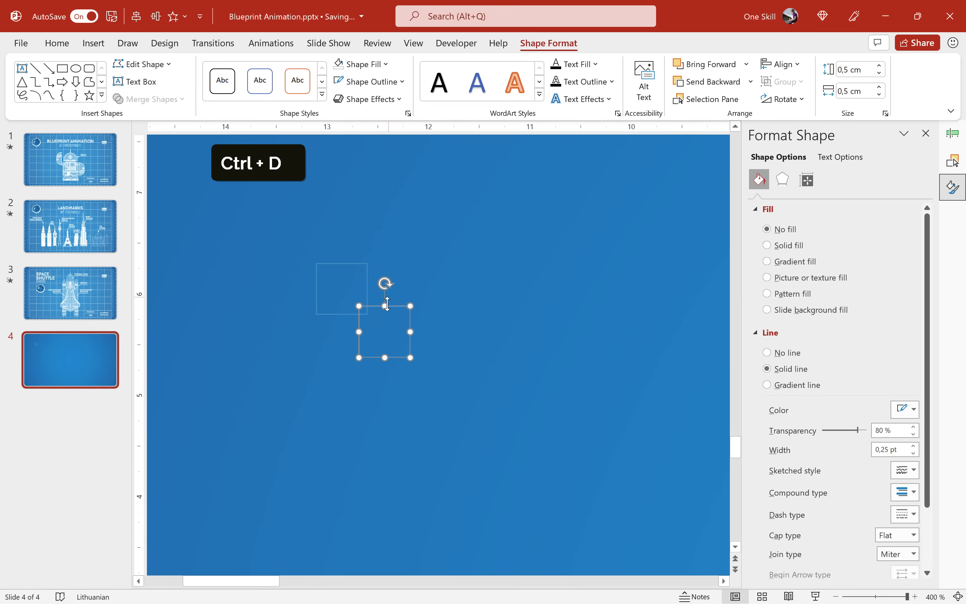
left_click_drag(395, 308, 403, 266)
key("ctrl+d")
key("ctrl+d")
key("ctrl+d")
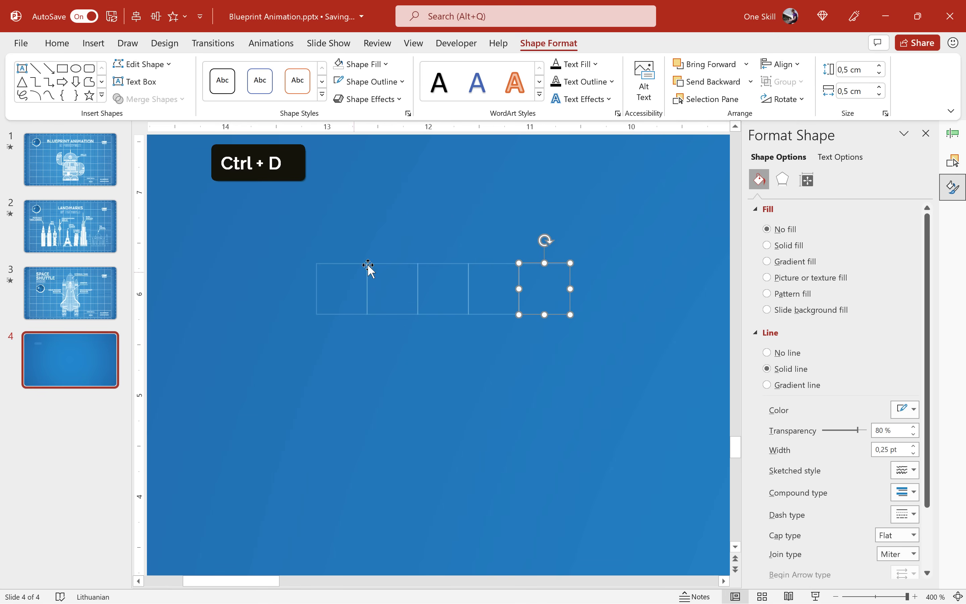
left_click(576, 233)
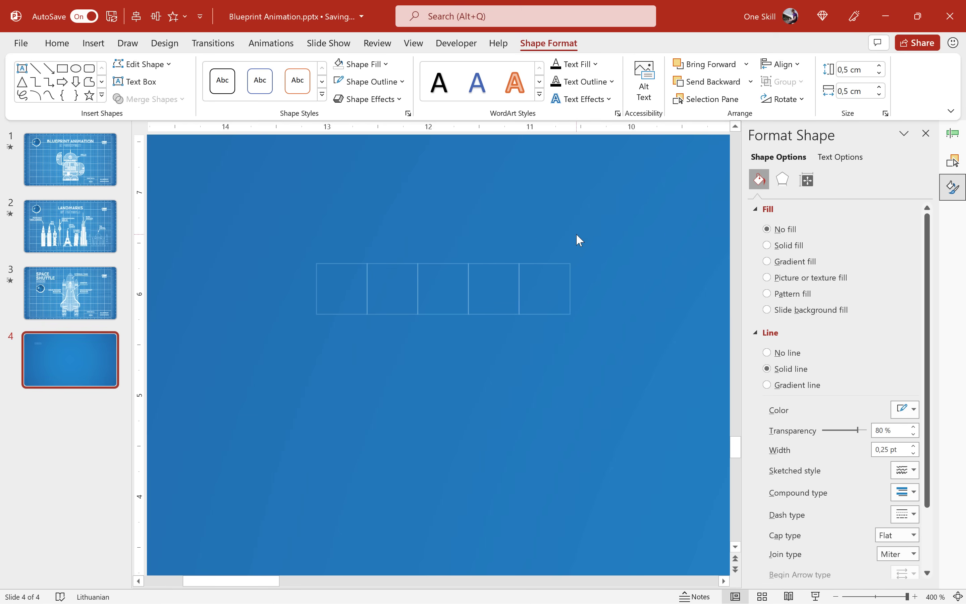
Duplicate the row of five and stack the copies into five rows.
left_click_drag(359, 336, 297, 350)
key("ctrl+d")
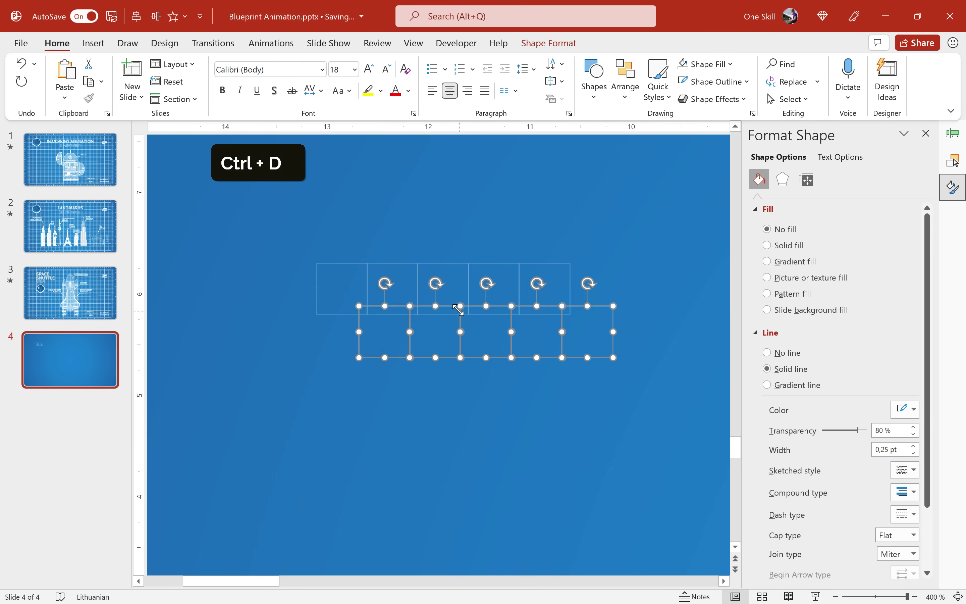
left_click_drag(363, 326, 316, 326)
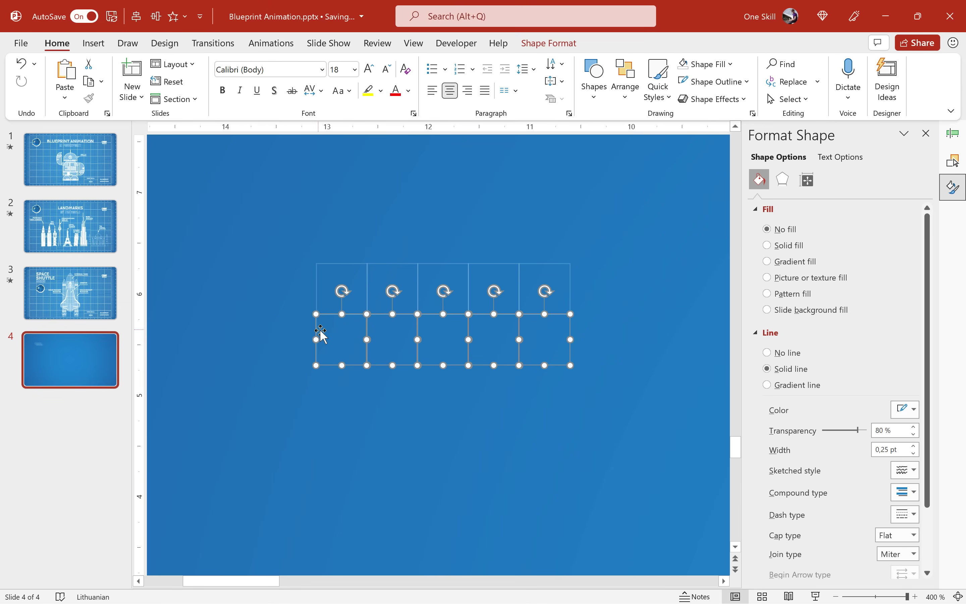
key("ctrl+d")
key("ctrl+d")
key("ctrl+d")
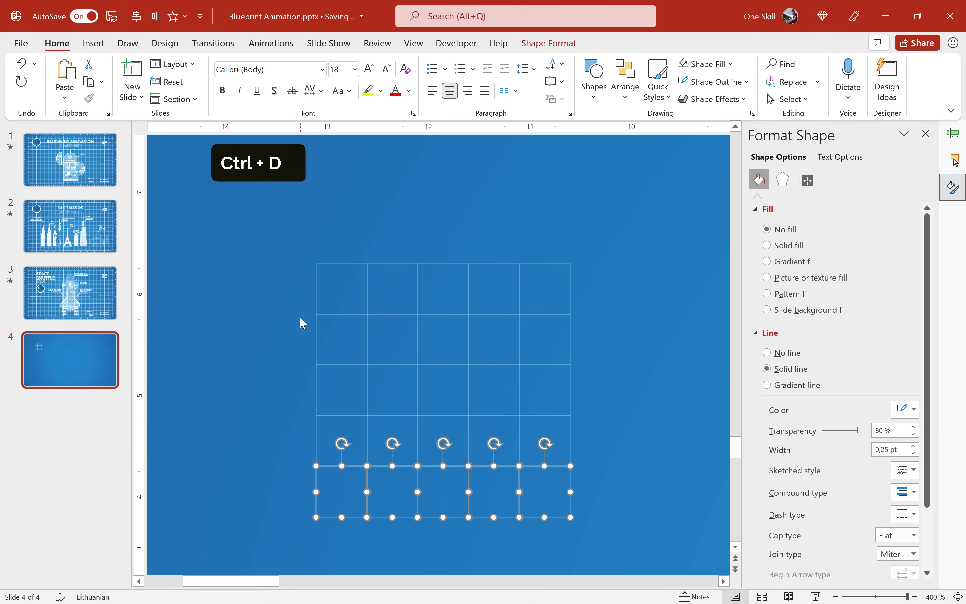
left_click(299, 316)
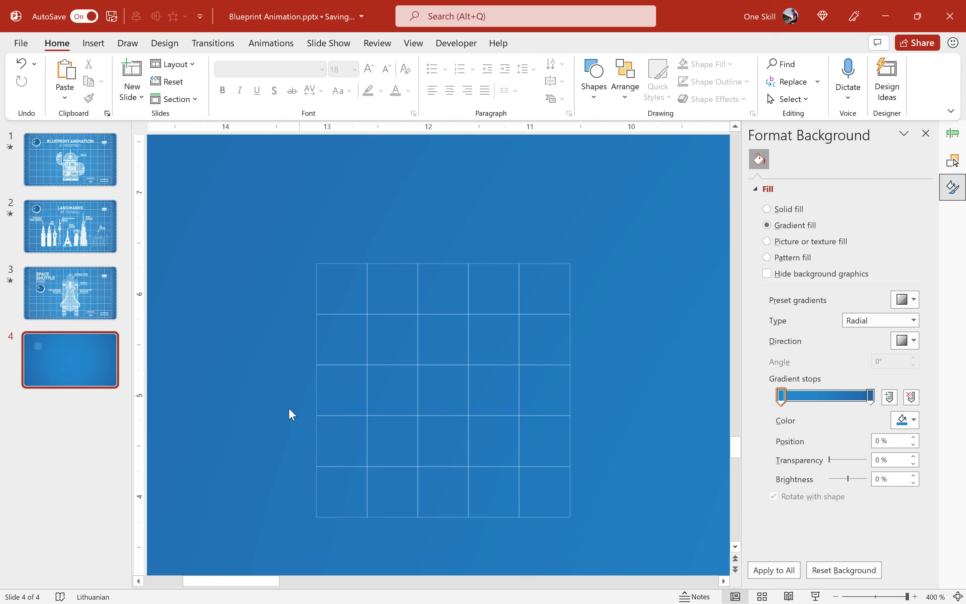
Group all grid squares into one object, move it up-left, and view the Space Shuttle slide.
left_click_drag(284, 239, 630, 544)
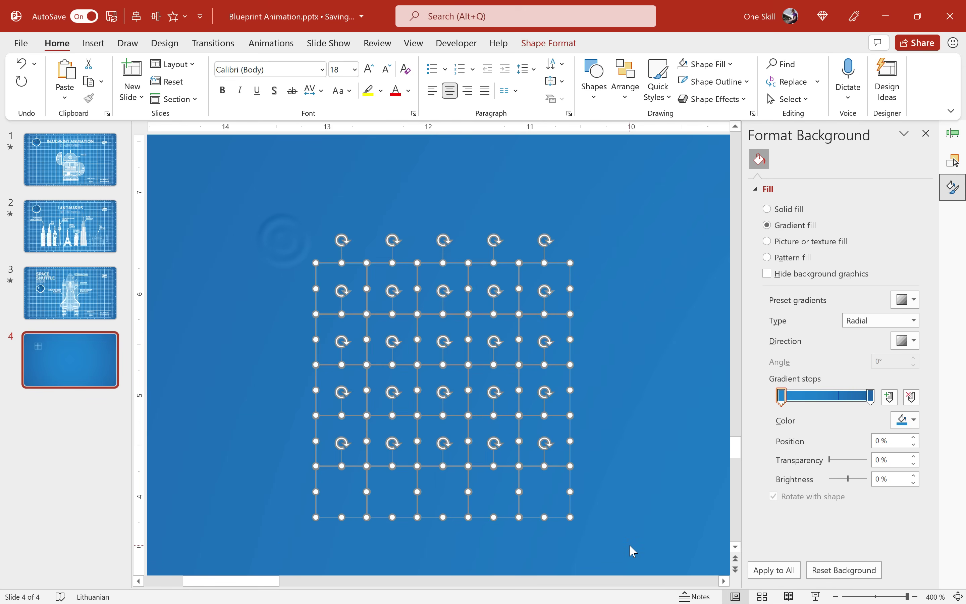
key("ctrl")
key("ctrl+g")
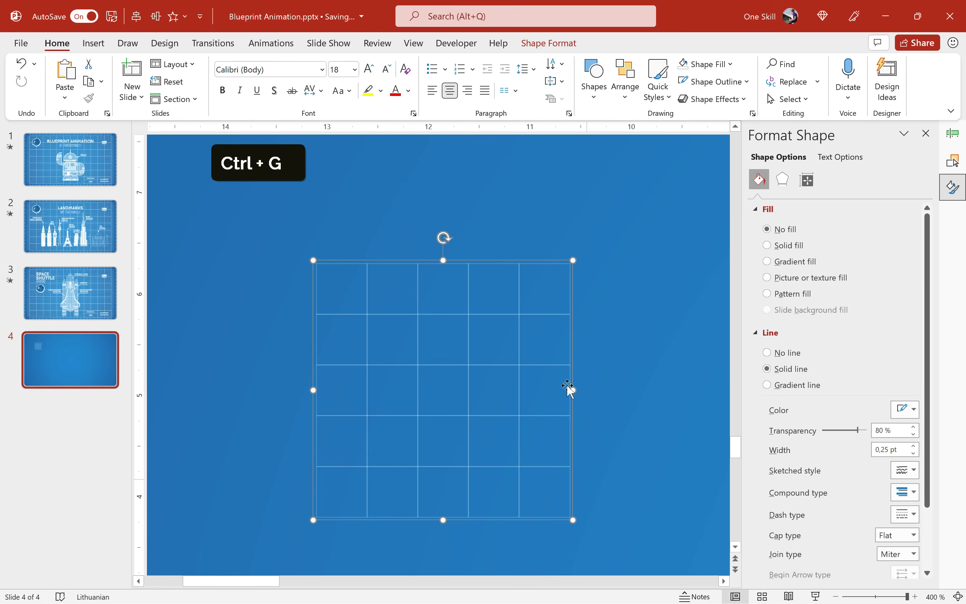
left_click_drag(569, 325, 555, 279)
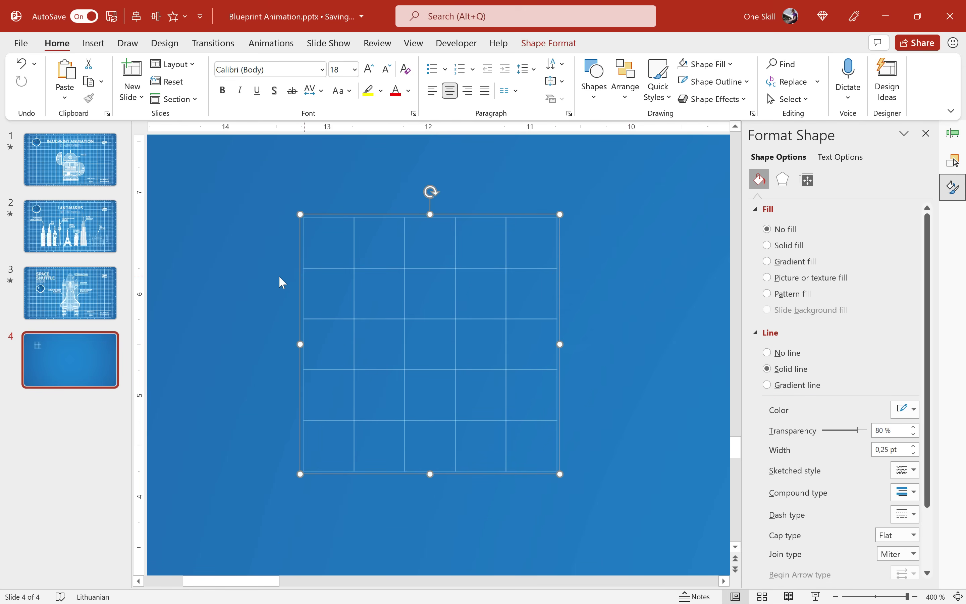
left_click(86, 293)
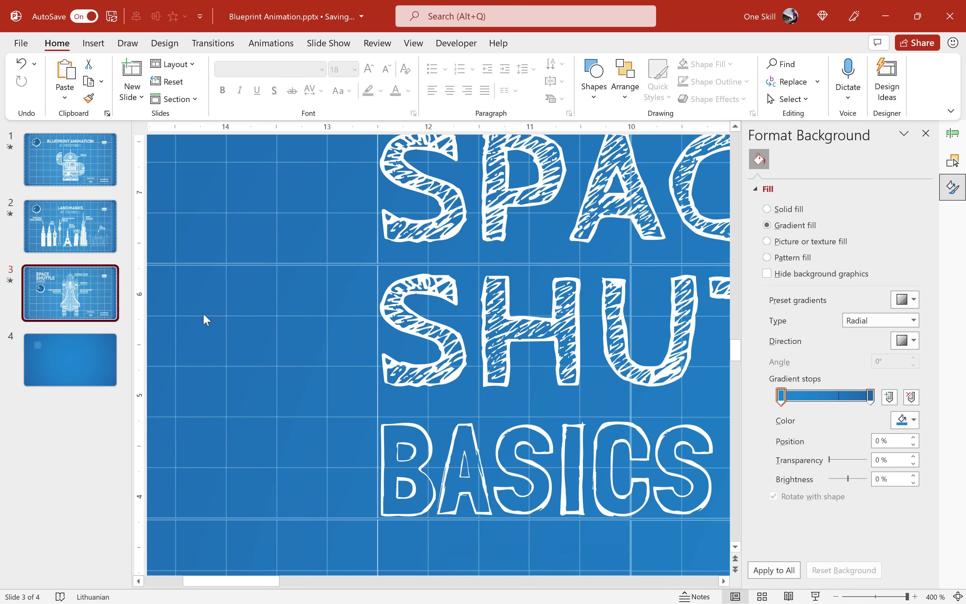
Fit slide 3 to the window, return to slide 4, and zoom in to select one grid cell.
left_click(958, 596)
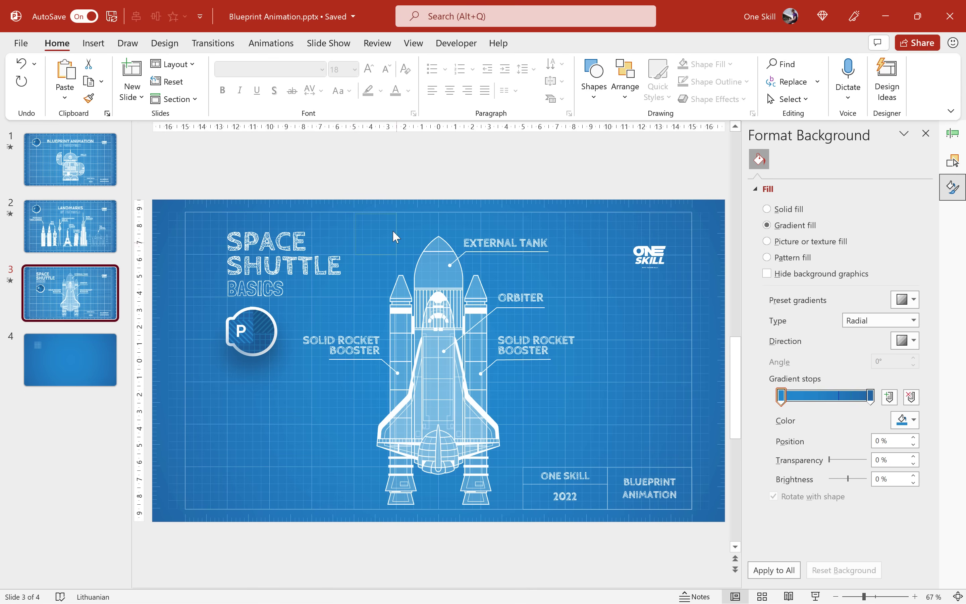
left_click(76, 364)
left_click(232, 270)
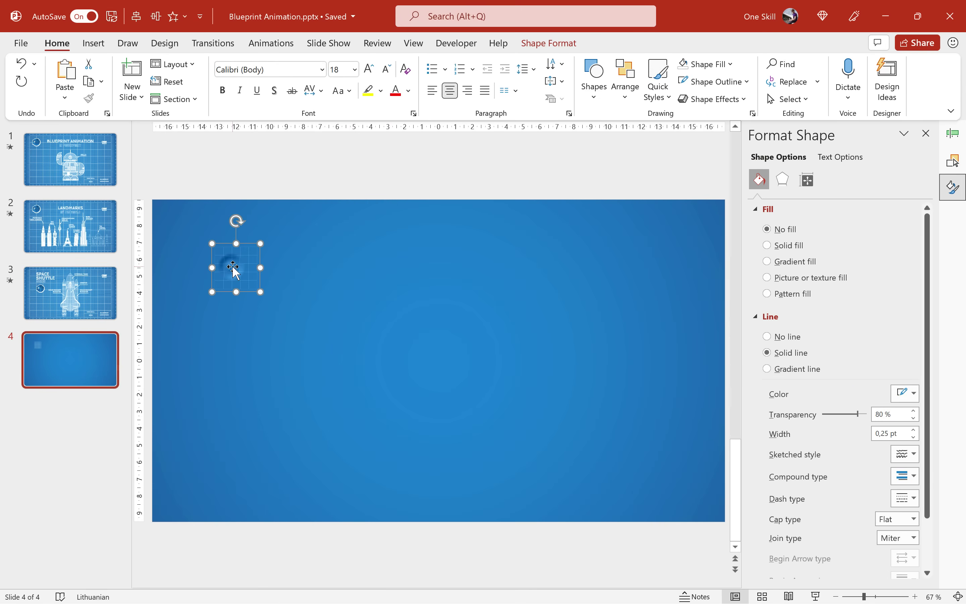
scroll(233, 270, "up", 10)
scroll(328, 276, "up", 5)
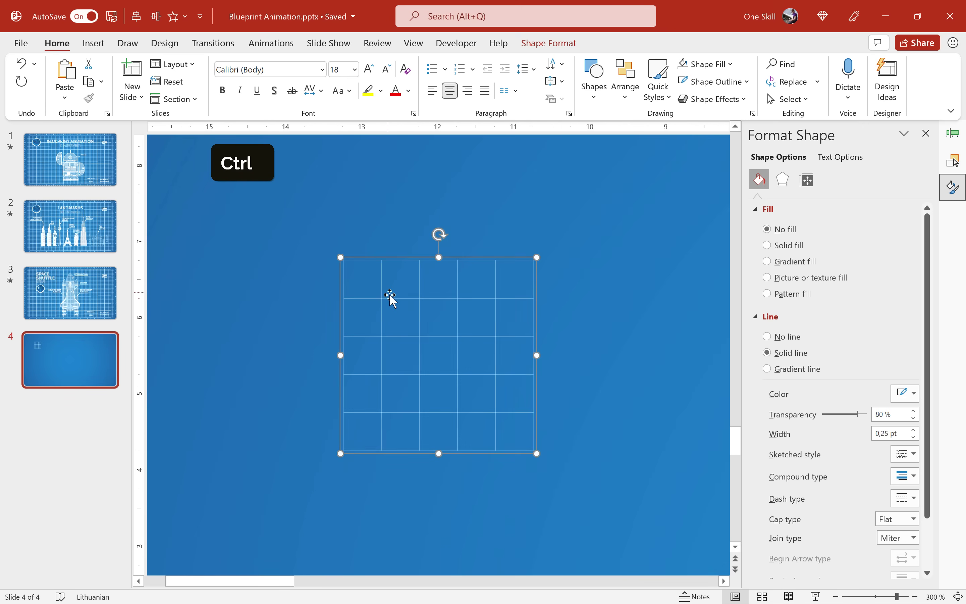
left_click(398, 301)
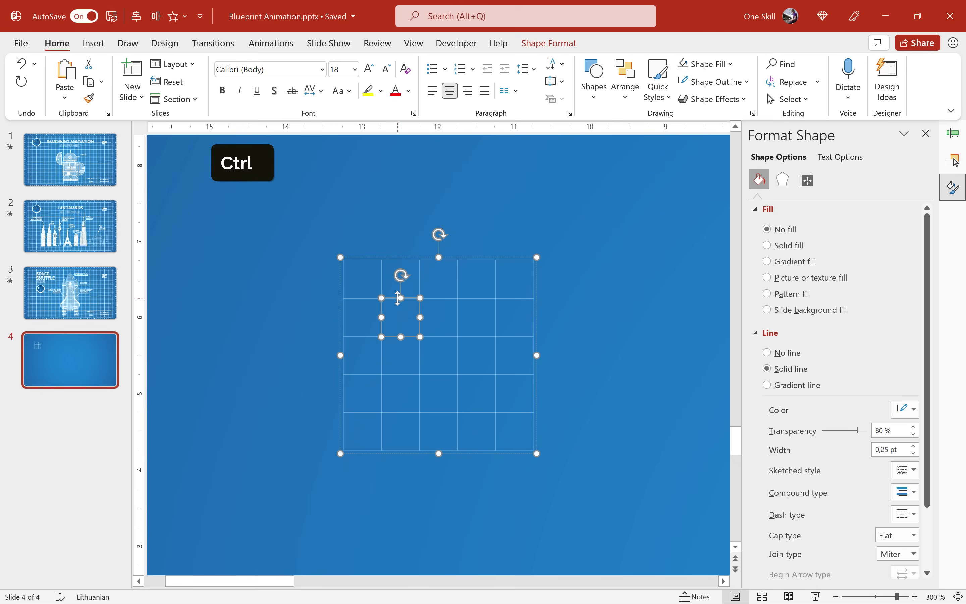
Paste a copy of the grid cell beside the grid with 50% line transparency.
key("ctrl+c")
left_click(397, 201)
key("ctrl+v")
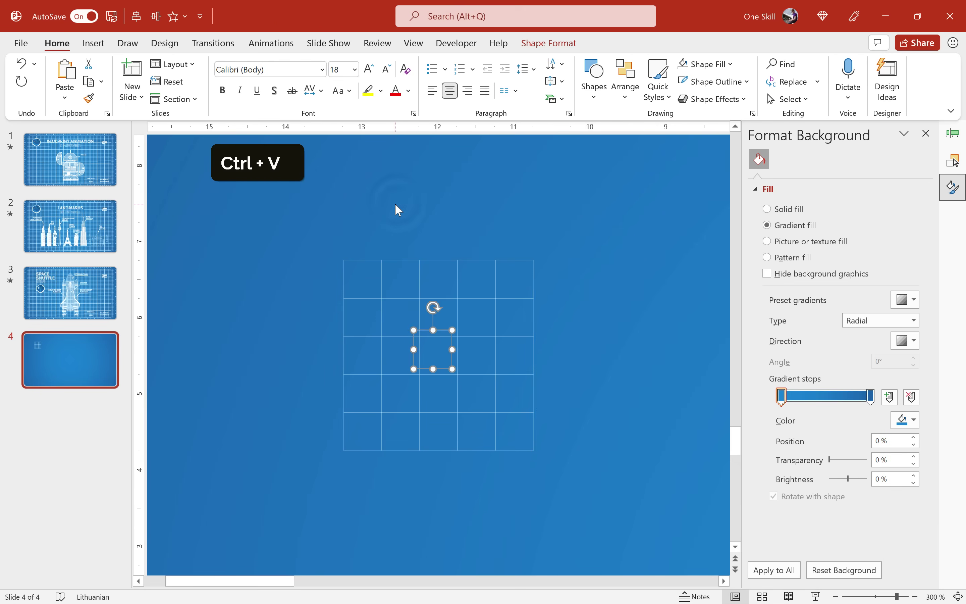
left_click_drag(442, 341, 600, 254)
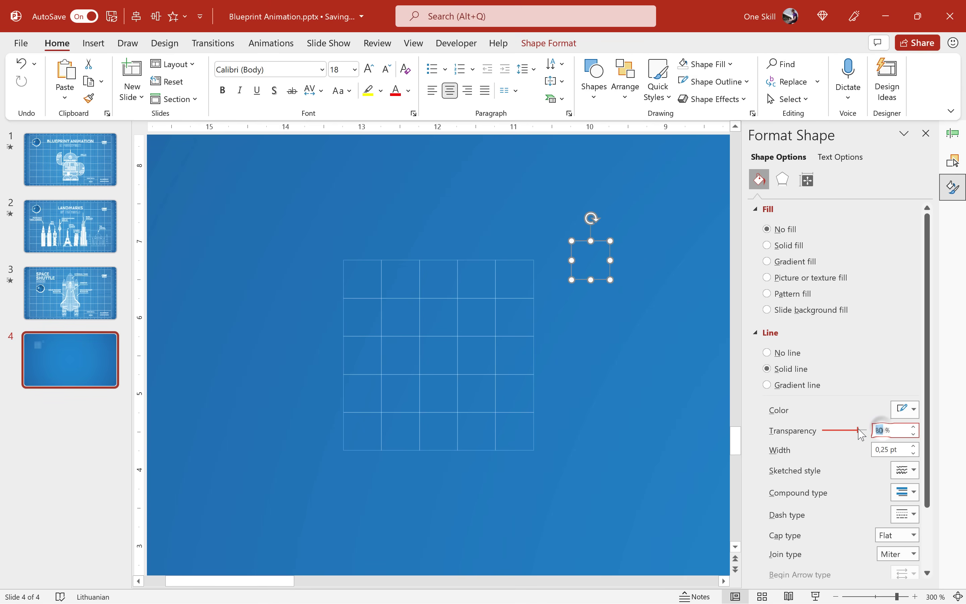
type("70")
key("Return")
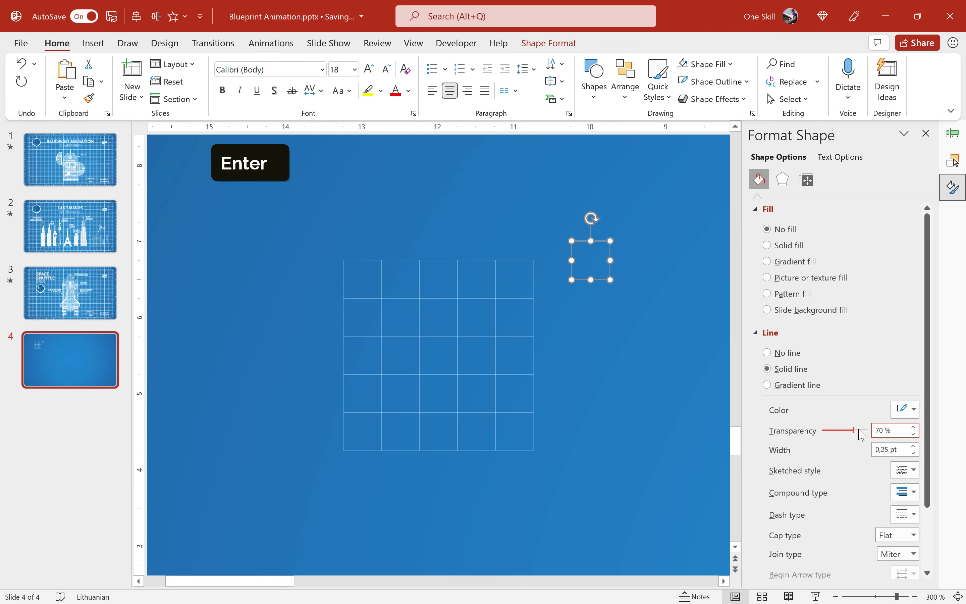
left_click(608, 307)
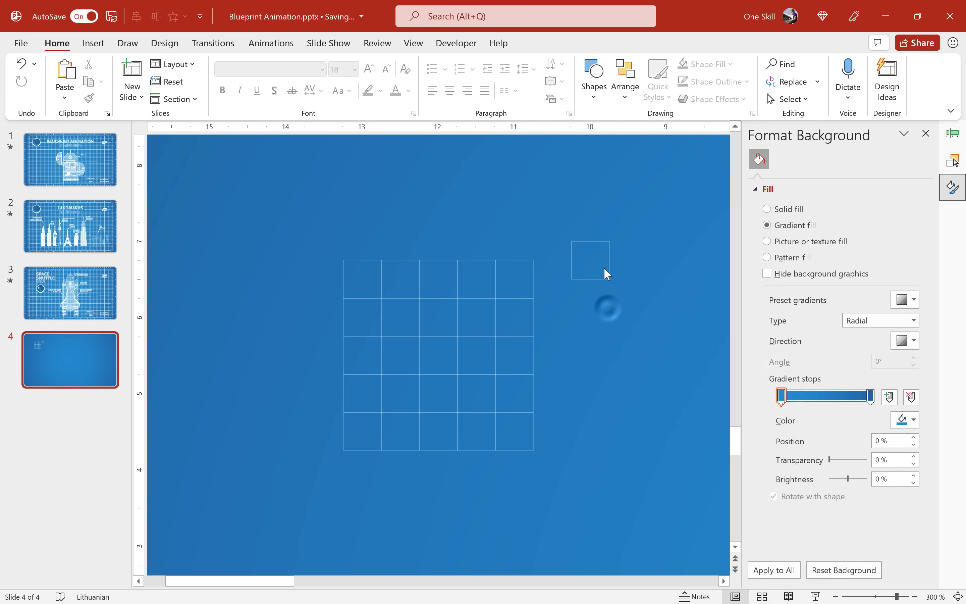
left_click(601, 248)
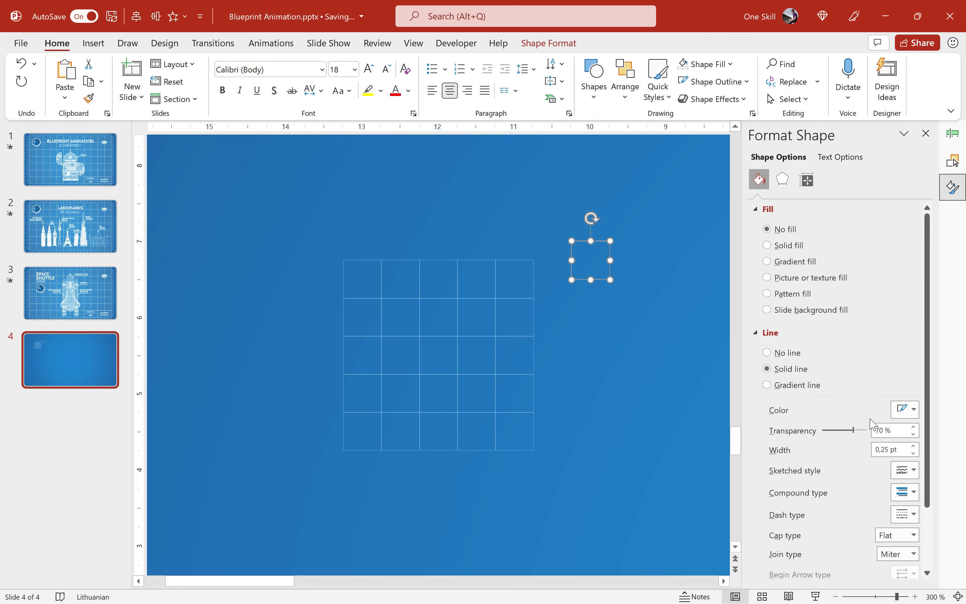
type("50")
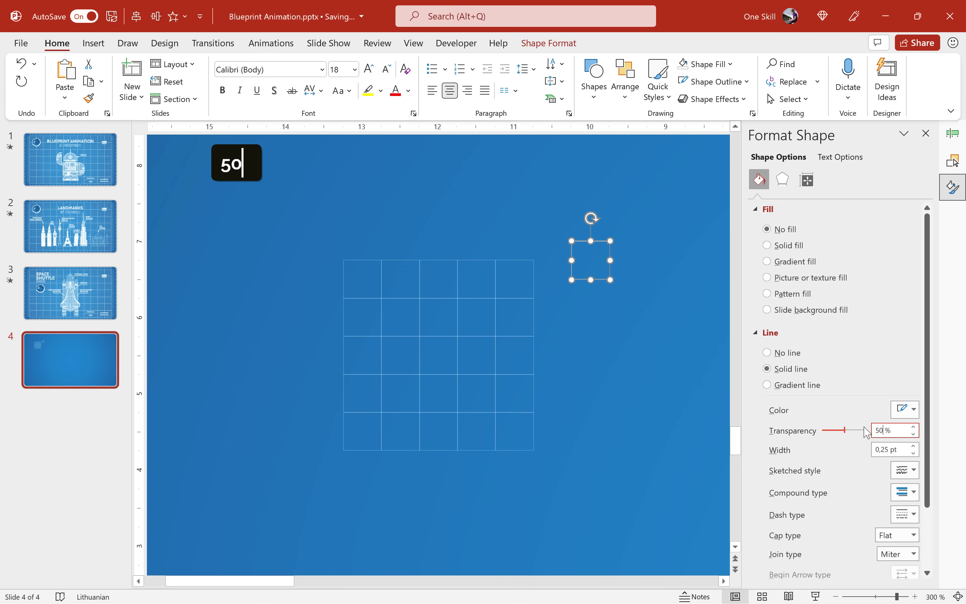
left_click(692, 359)
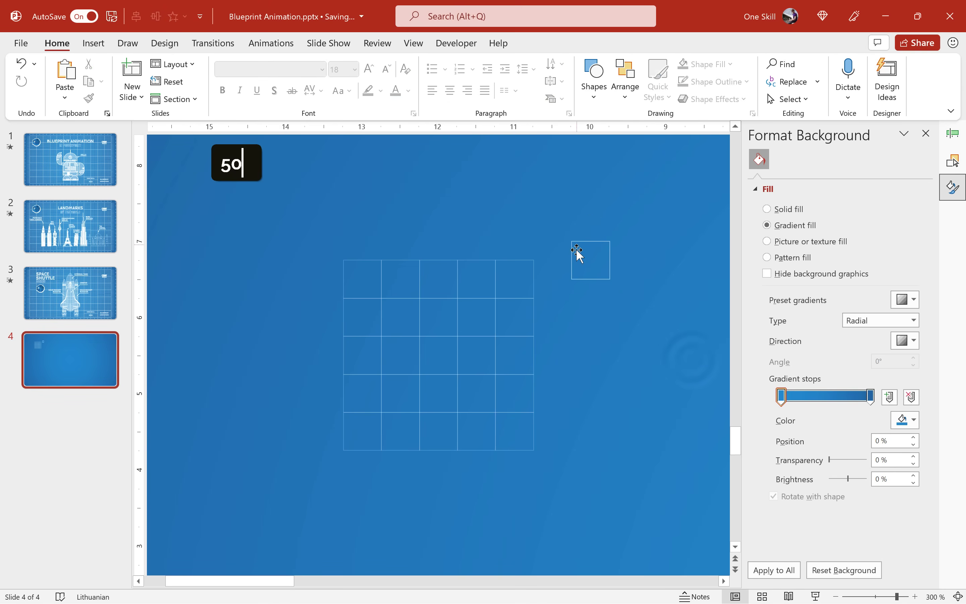
Resize the copied square to the grid's 2,5 × 2,5 cm and move it onto the grid.
left_click(525, 264)
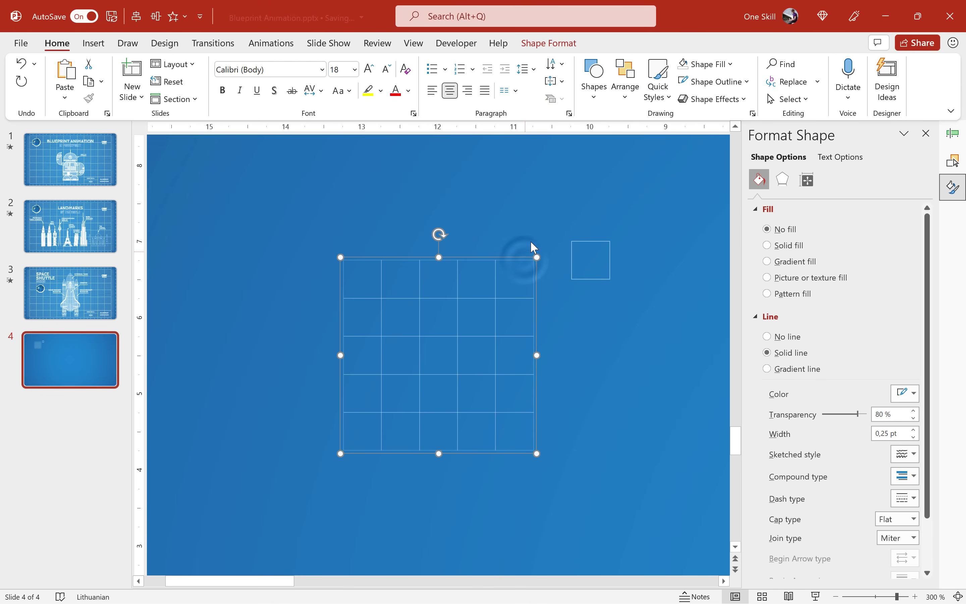
left_click(556, 51)
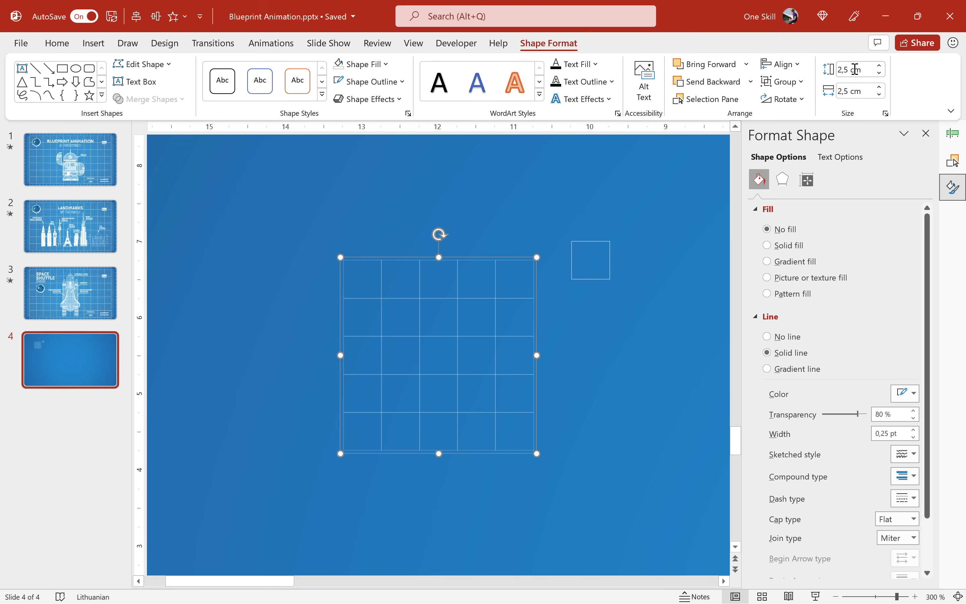
left_click_drag(841, 71, 876, 70)
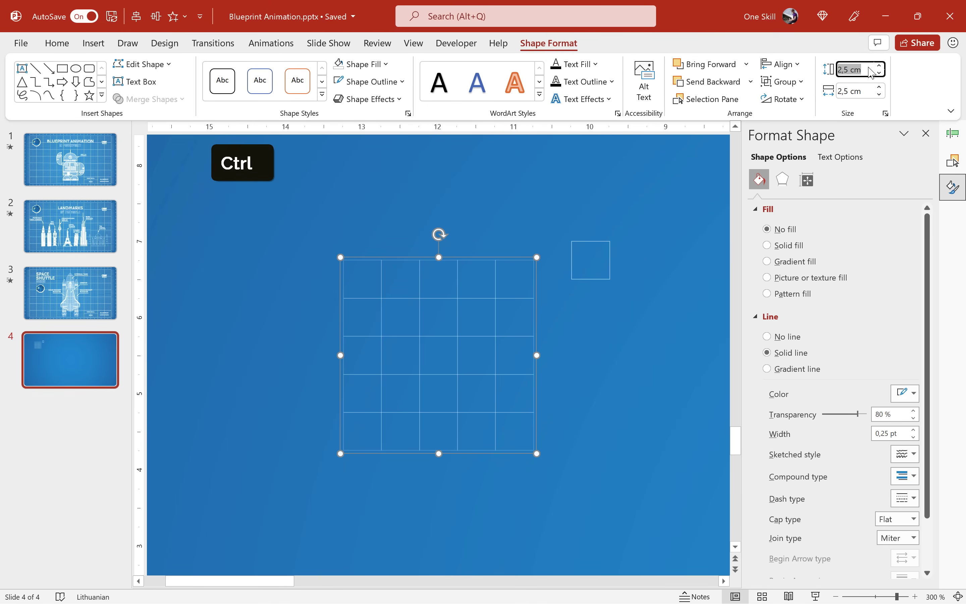
key("ctrl+c")
left_click(592, 240)
left_click(854, 69)
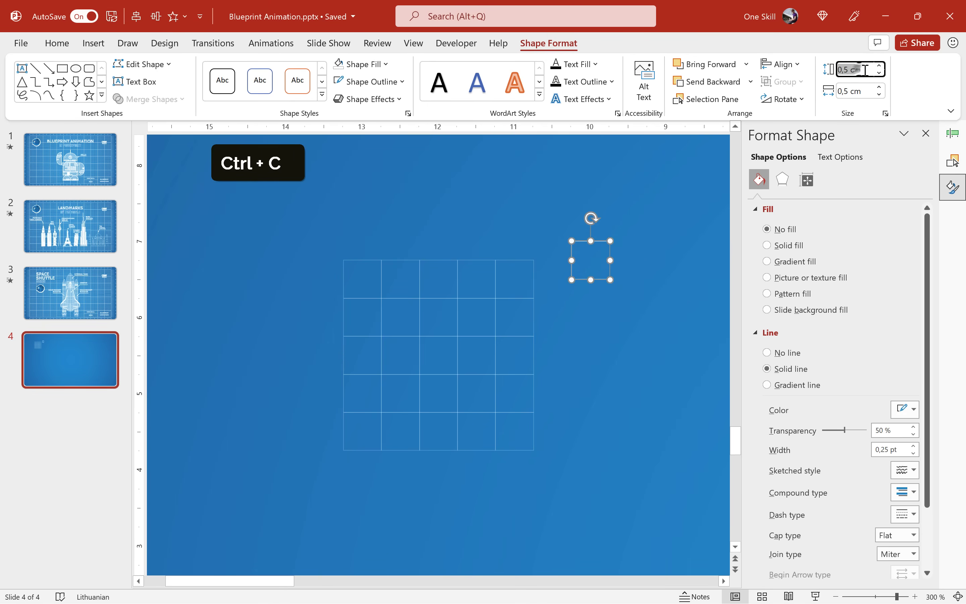
type("2,5 cm")
left_click(869, 91)
type("2,5 cm")
key("Return")
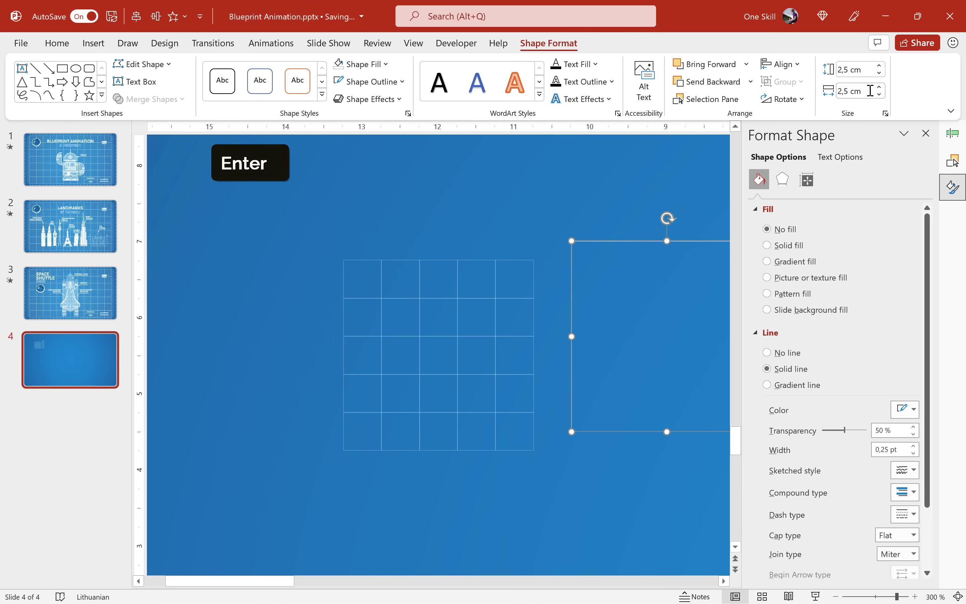
left_click_drag(617, 241, 529, 193)
Centre the enlarged square and the grid on each other horizontally and vertically.
left_click(468, 264, "shift")
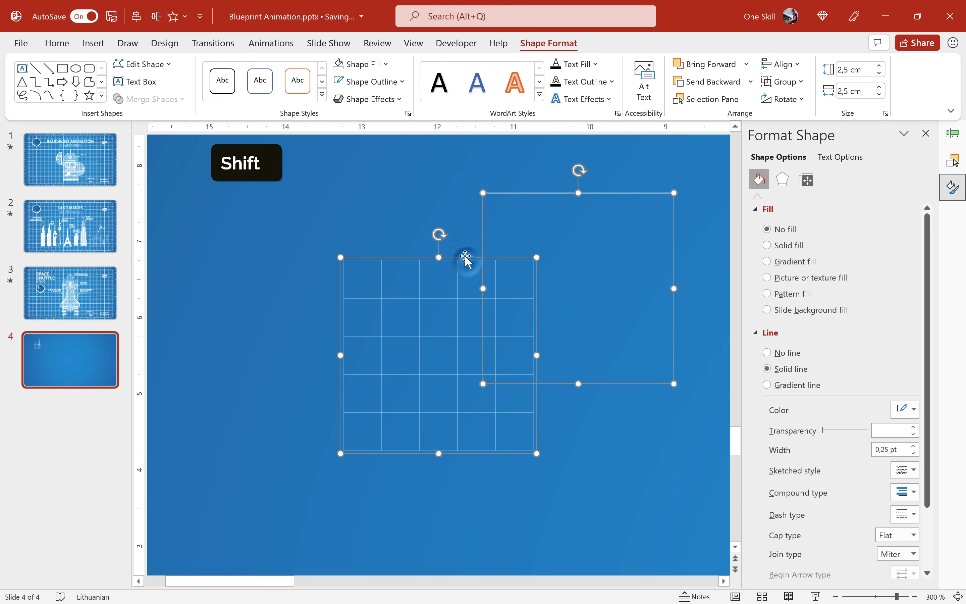
left_click(137, 18)
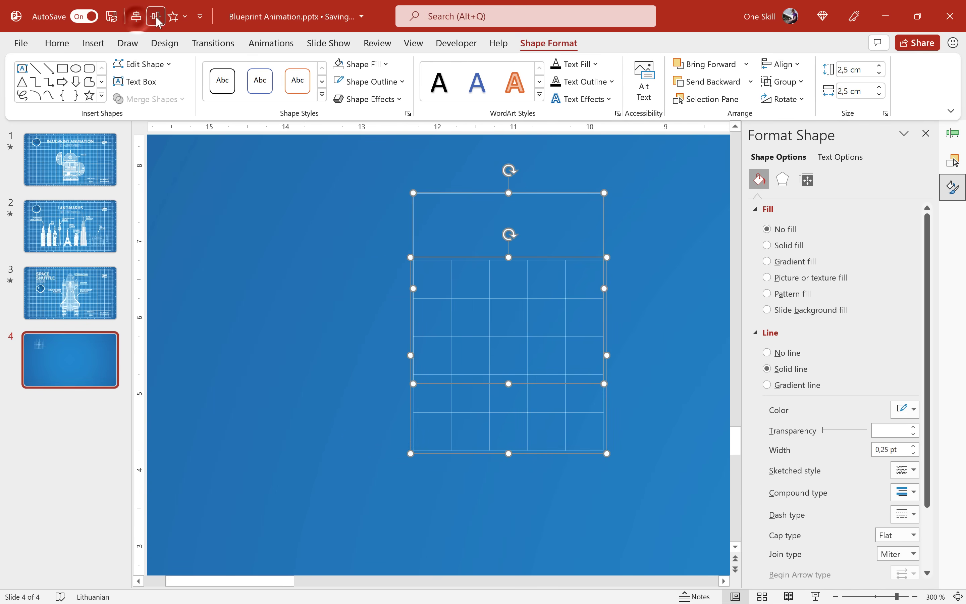
left_click(156, 17)
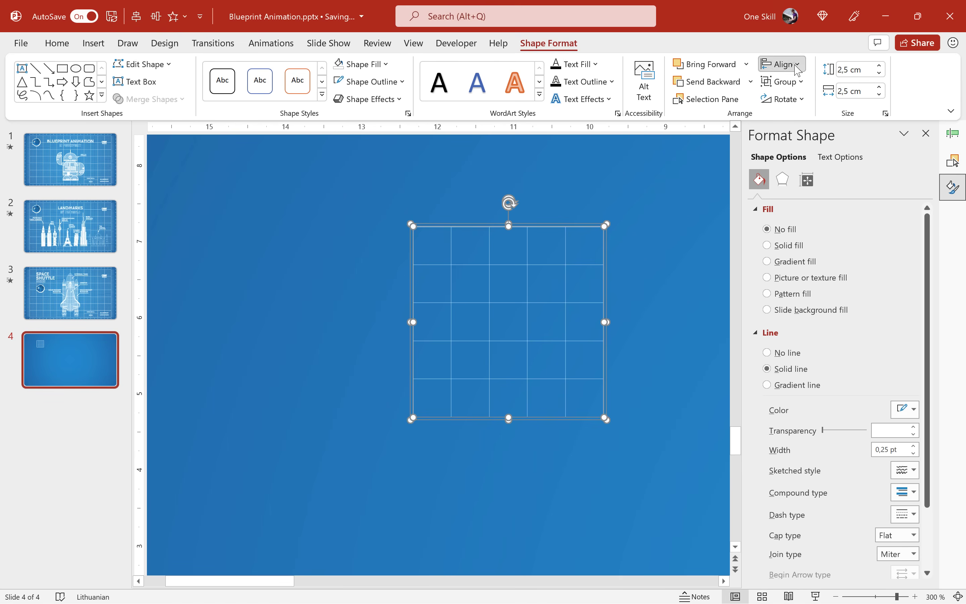
left_click(782, 64)
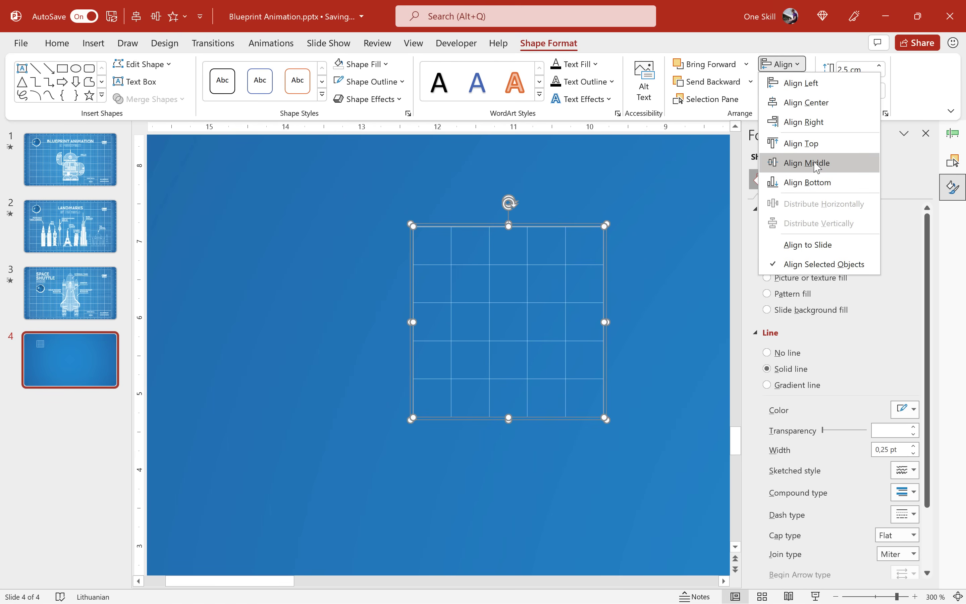
left_click(283, 183)
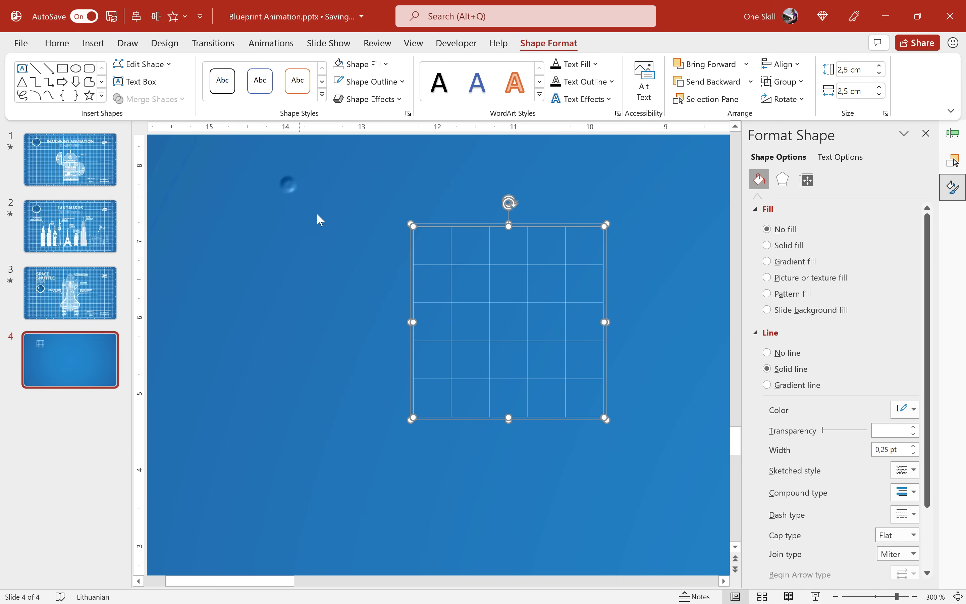
left_click(320, 214)
Group the square and grid lines into one tile with Ctrl+G, then fit the slide.
left_click_drag(368, 201, 669, 478)
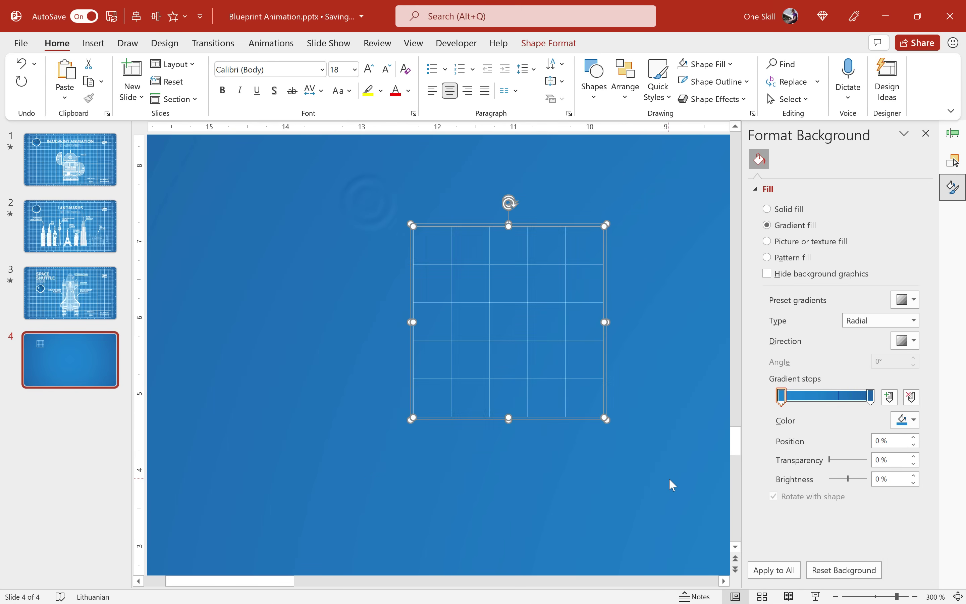
key("ctrl+g")
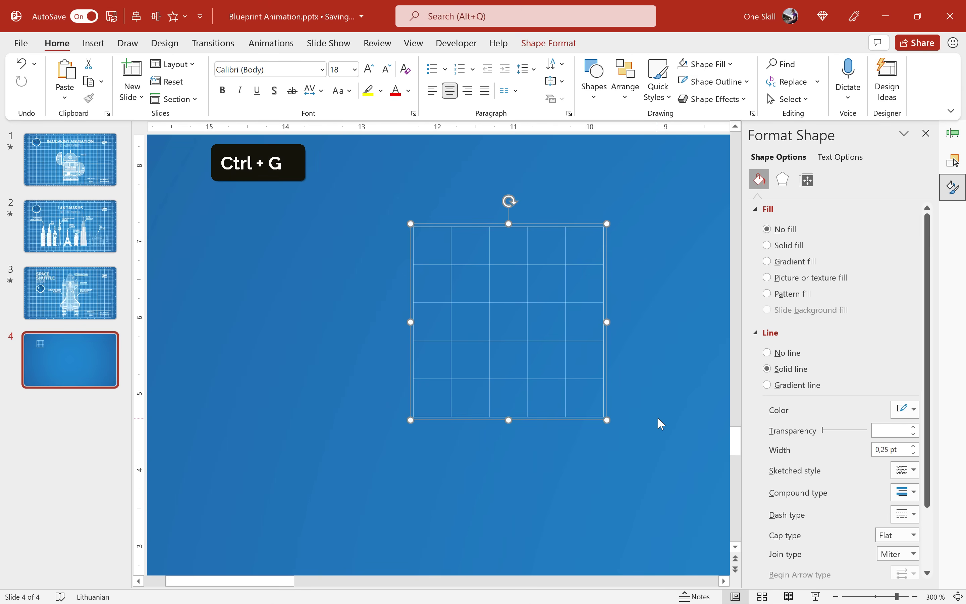
left_click(958, 596)
Move the tile to the top-left and duplicate it into a row of twelve.
left_click(420, 290)
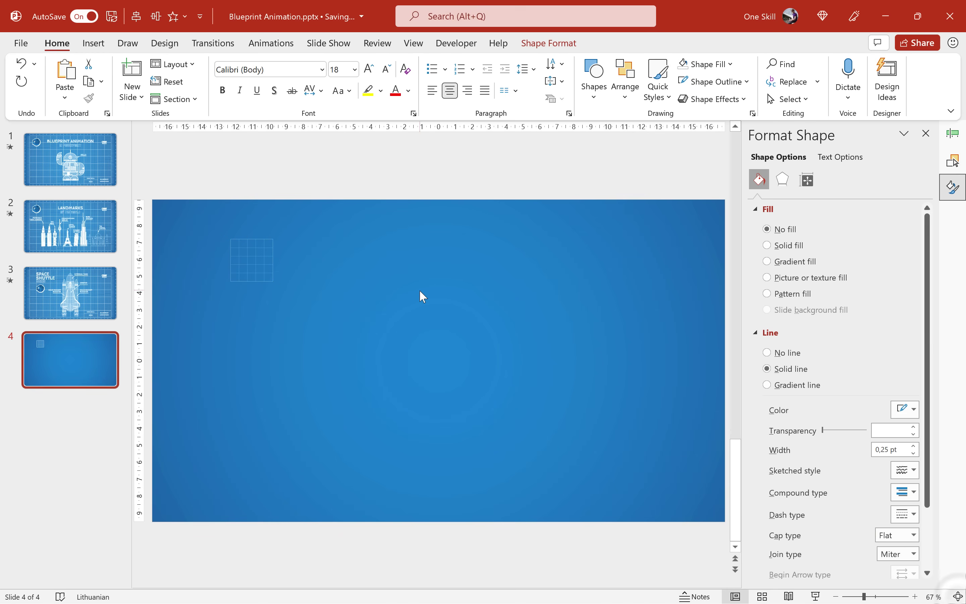
left_click(257, 255)
scroll(260, 257, "up", 5)
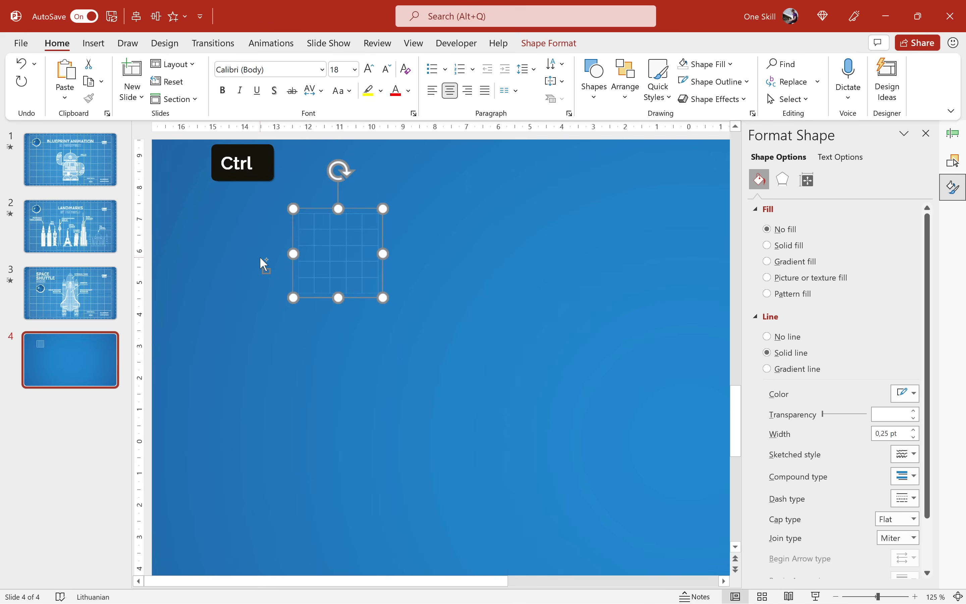
left_click(441, 275)
left_click_drag(338, 243, 366, 239)
key("ctrl+d")
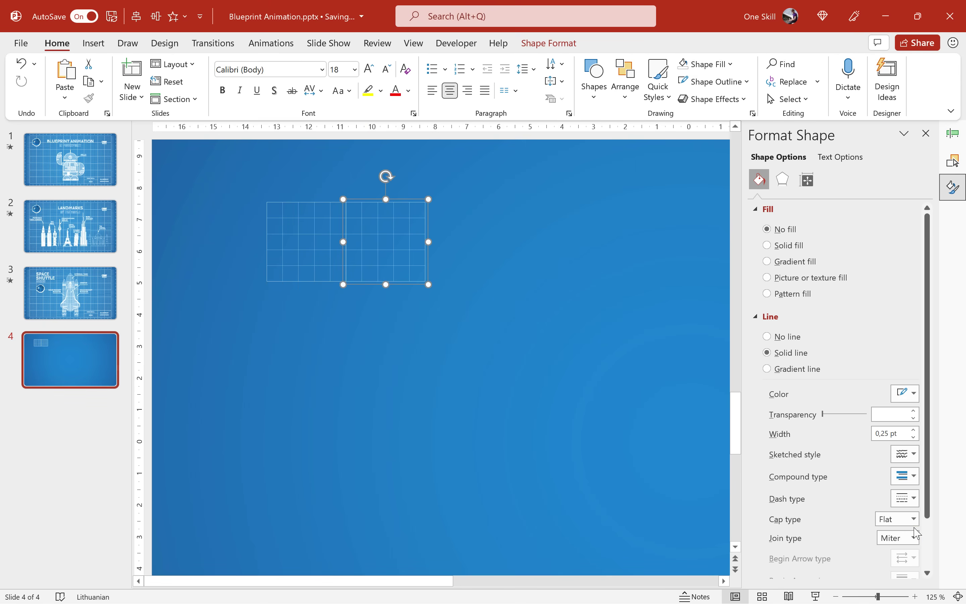
key("ctrl+d")
key("ctrl+d")
key("ctrl+d")
key("ctrl+d")
key("ctrl+d")
key("ctrl+d")
key("ctrl+d")
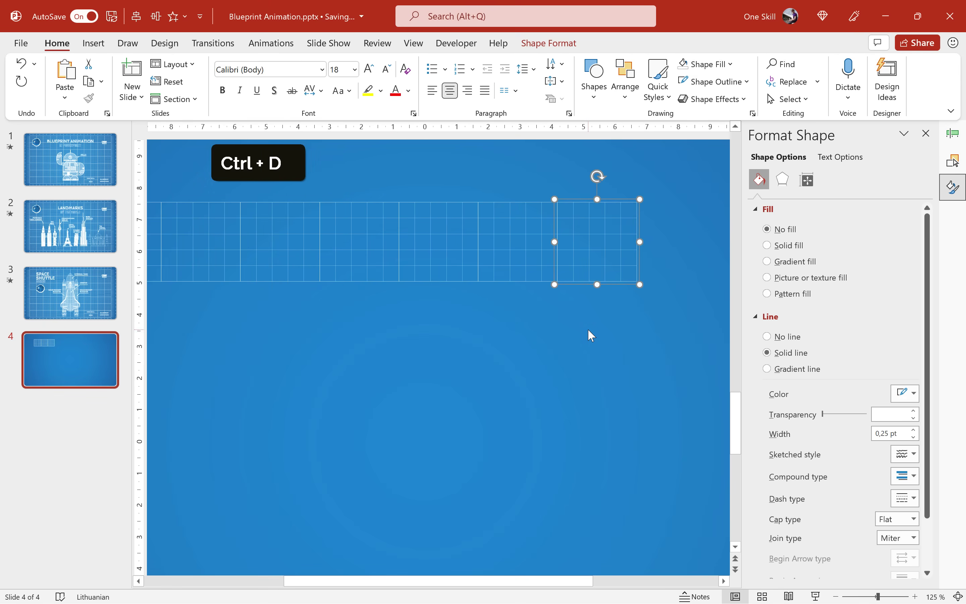
left_click(959, 597)
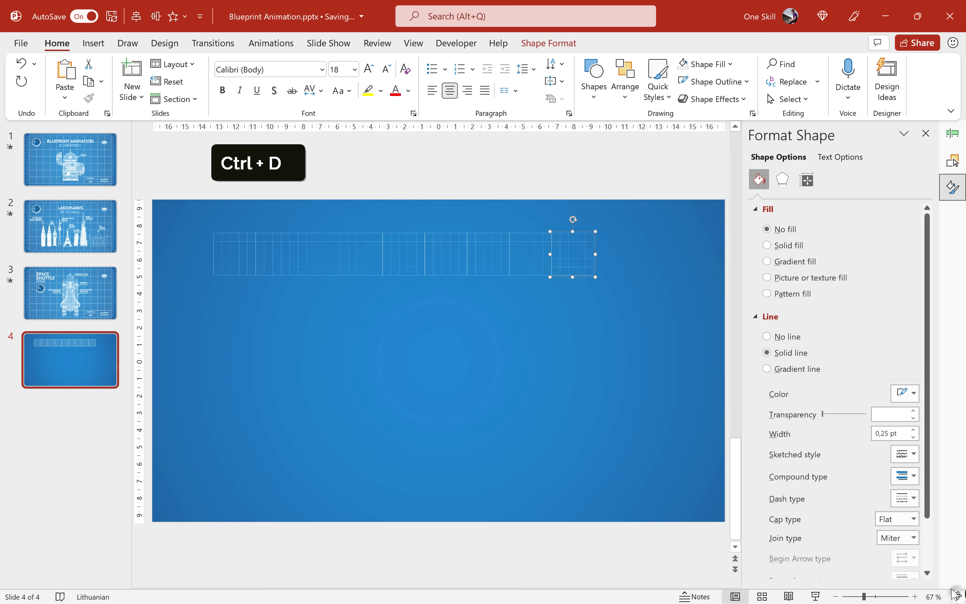
key("ctrl+d")
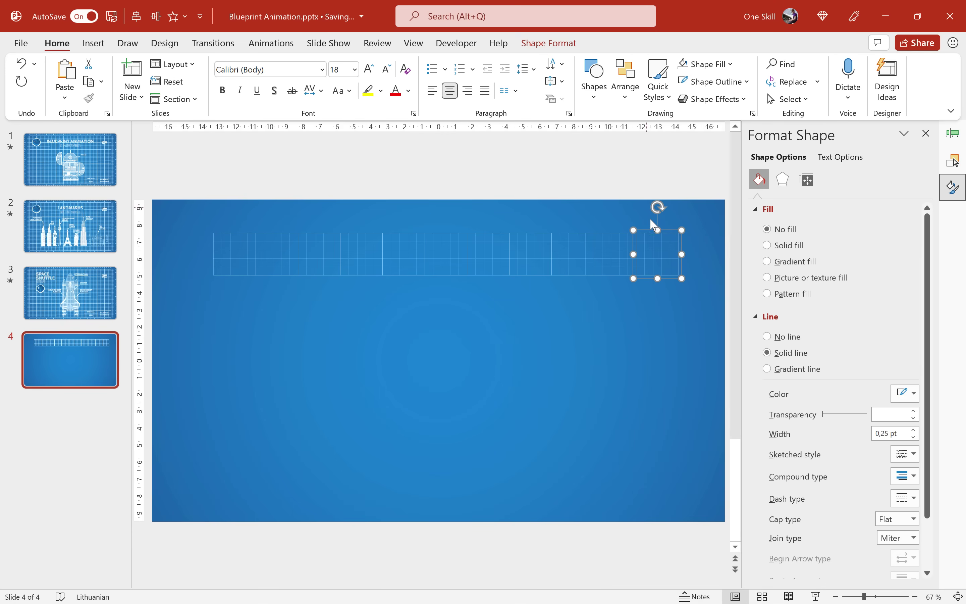
key("ctrl+d")
Centre and group the twelve tiles into one band, then place a copy beneath it.
key("ctrl+a")
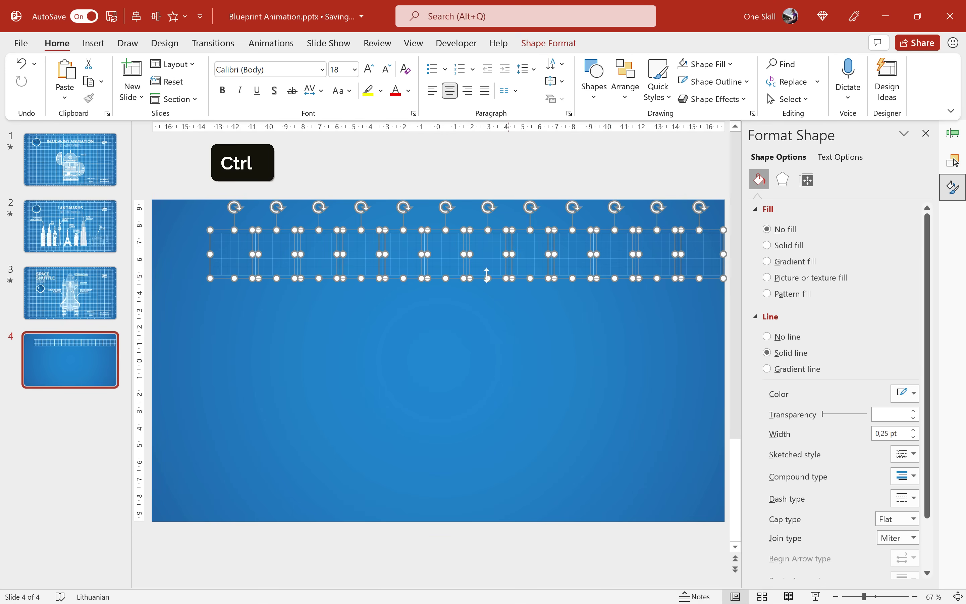
left_click_drag(481, 254, 454, 253)
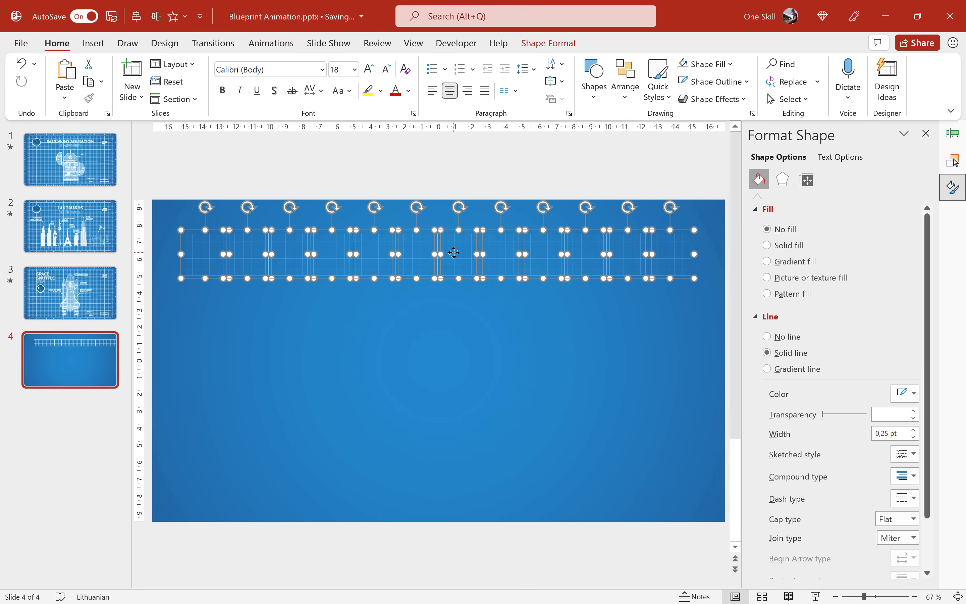
key("ctrl+g")
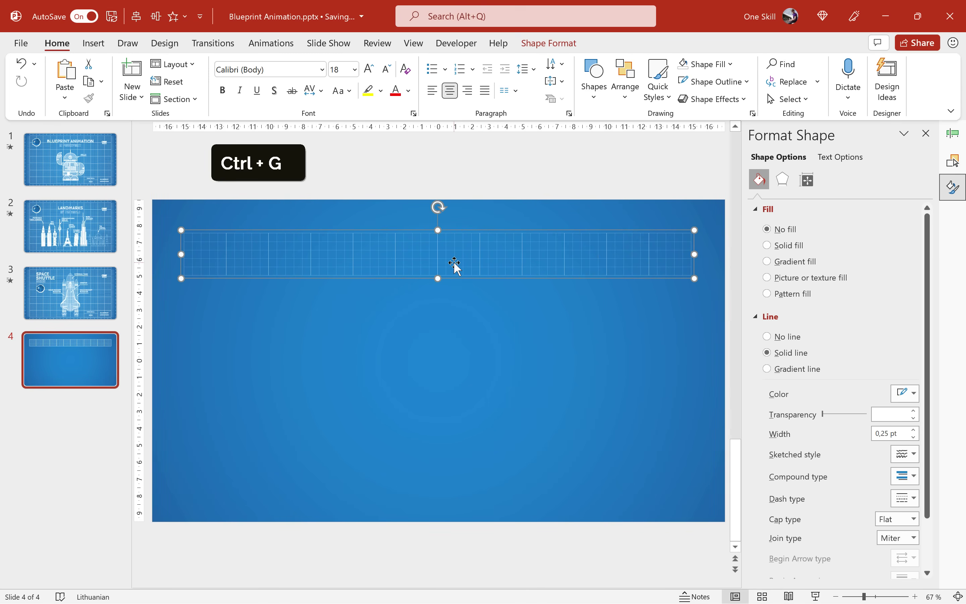
key("ctrl+d")
left_click_drag(378, 261, 336, 299)
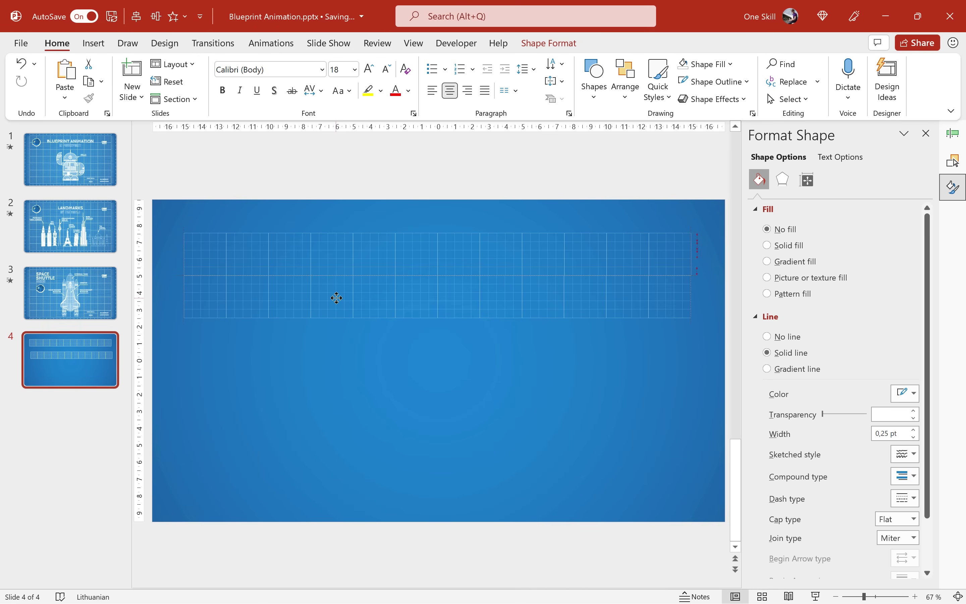
Snap the lower band under the first, duplicate bands down the slide, and group them all.
scroll(240, 288, "up", 5, "ctrl")
left_click_drag(299, 584, 159, 584)
left_click_drag(243, 343, 237, 312)
key("ctrl+d")
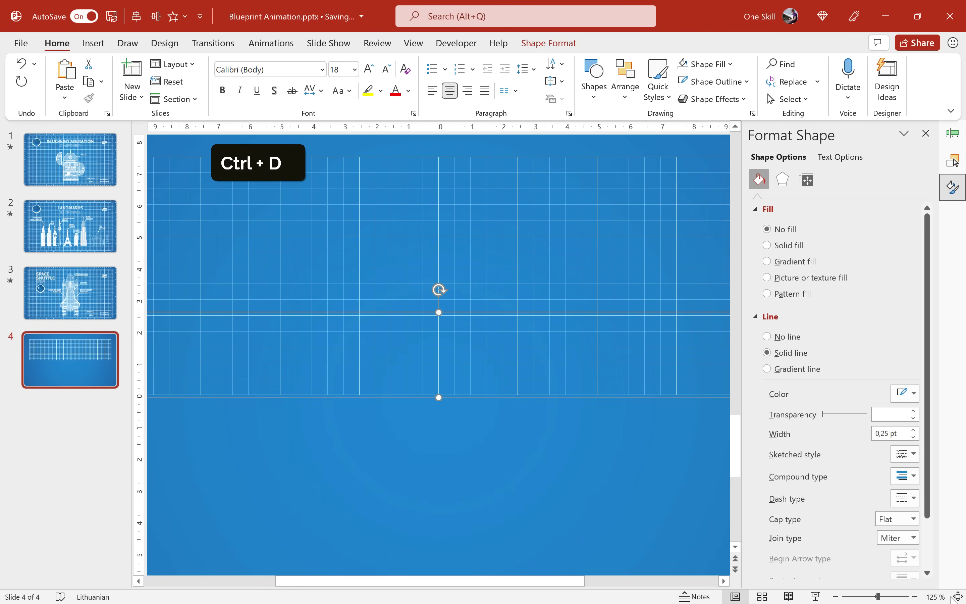
left_click(958, 597)
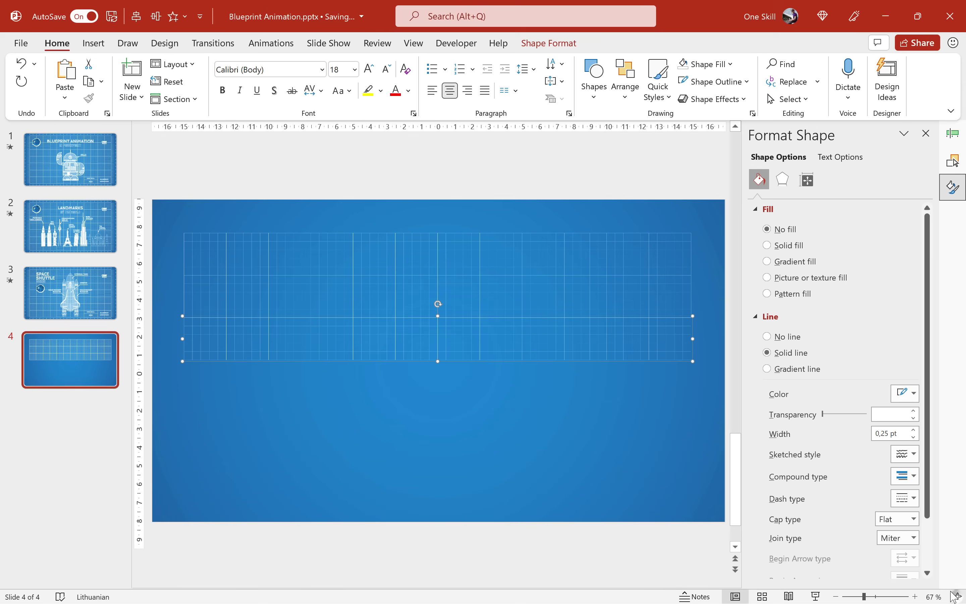
key("ctrl+d")
key("ctrl+d")
key("ctrl+d")
key("ctrl+d")
key("ctrl+a")
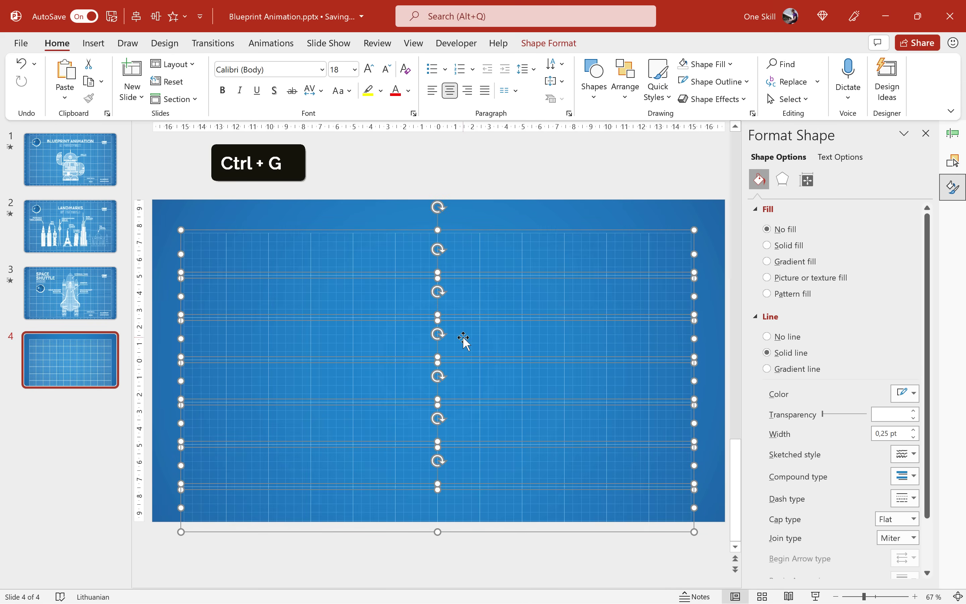
key("ctrl+g")
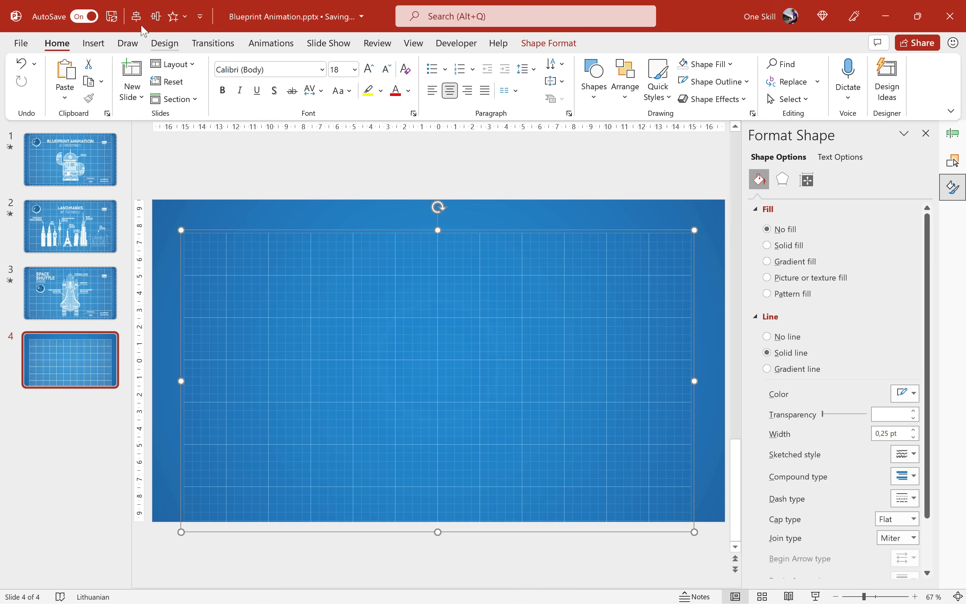
Centre the grid vertically on slide 4 and preview it full-screen.
left_click(156, 18)
left_click(267, 169)
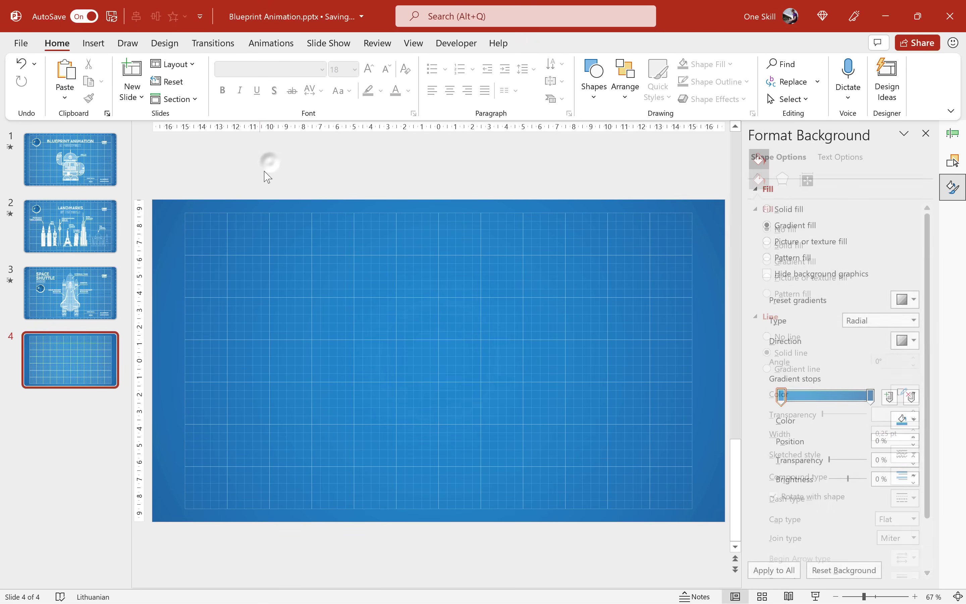
key("shift+F5")
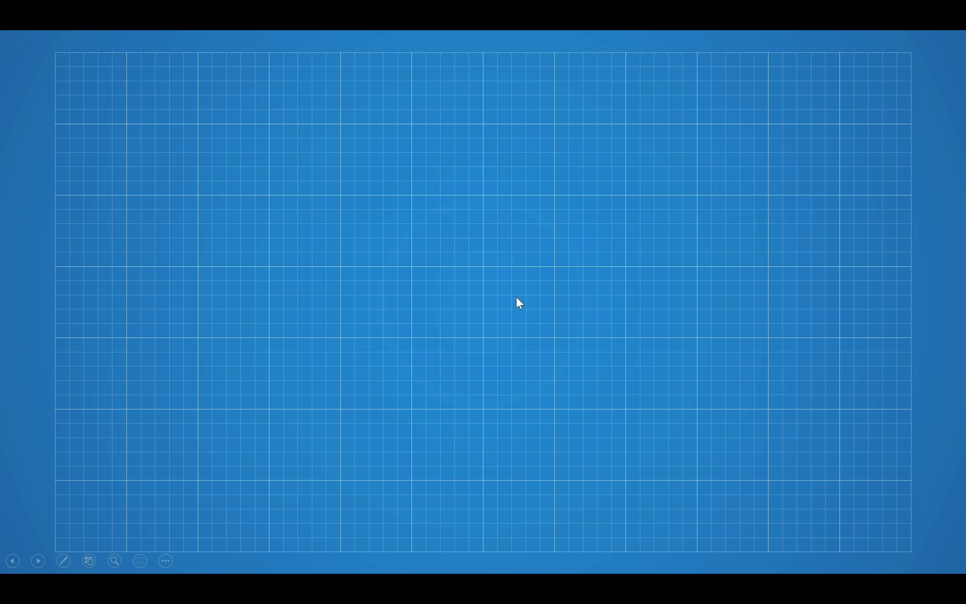
key("Escape")
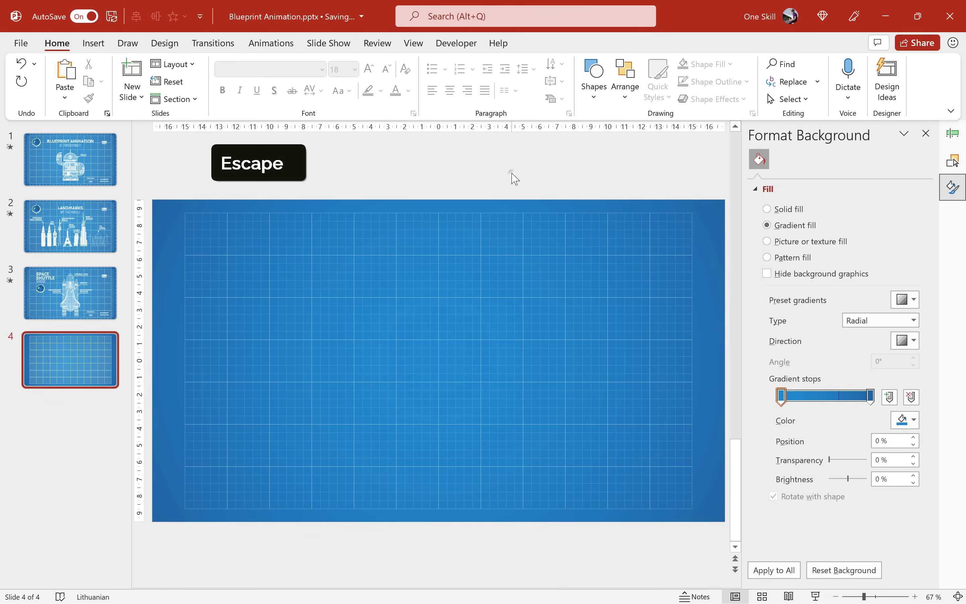
Cut the grid off slide 4 and switch to Slide Master view.
key("ctrl+a")
key("ctrl+x")
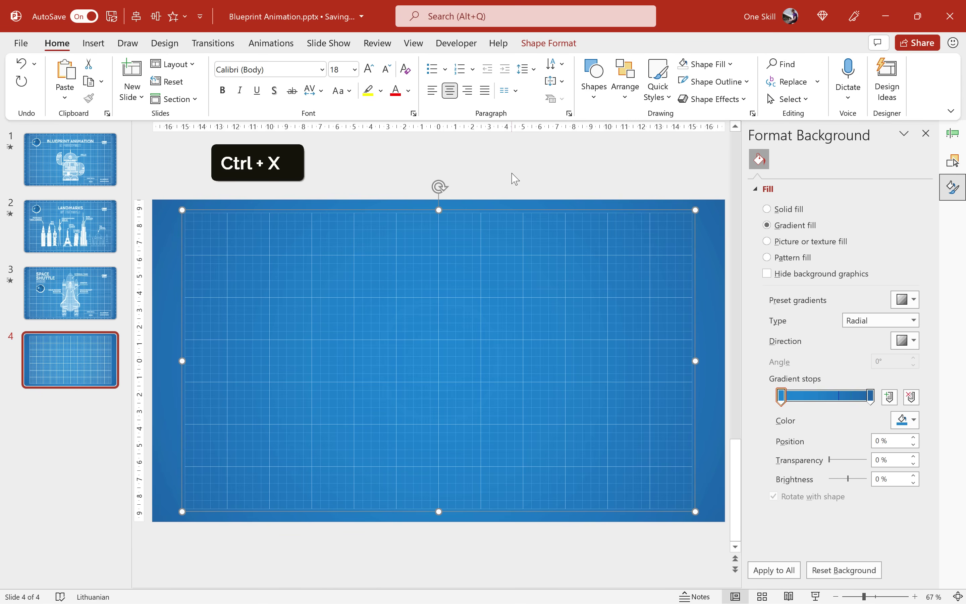
left_click(414, 44)
left_click(191, 80)
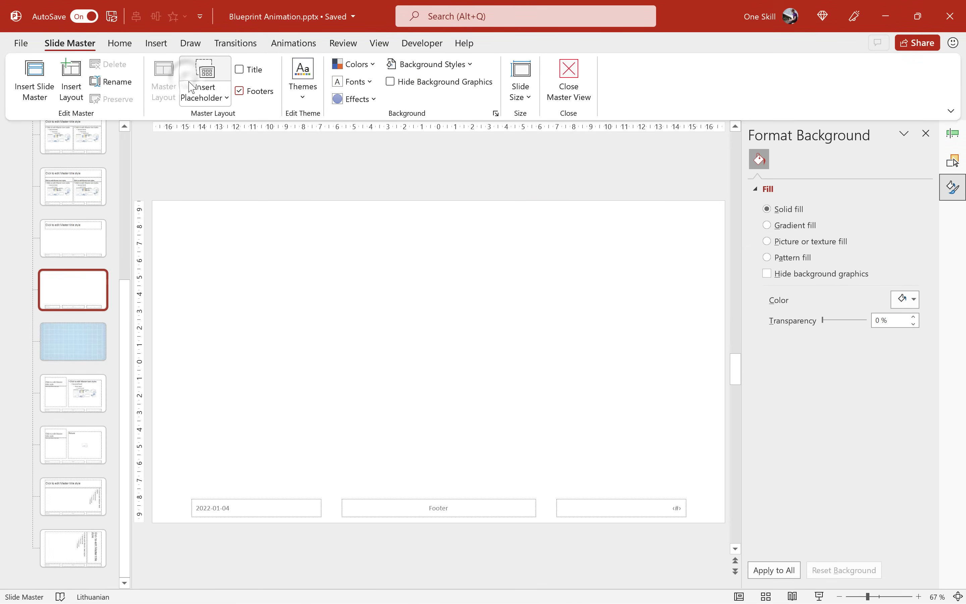
In the blueprint layout's Selection Pane, hide and re-show the Frame layer.
left_click(90, 336)
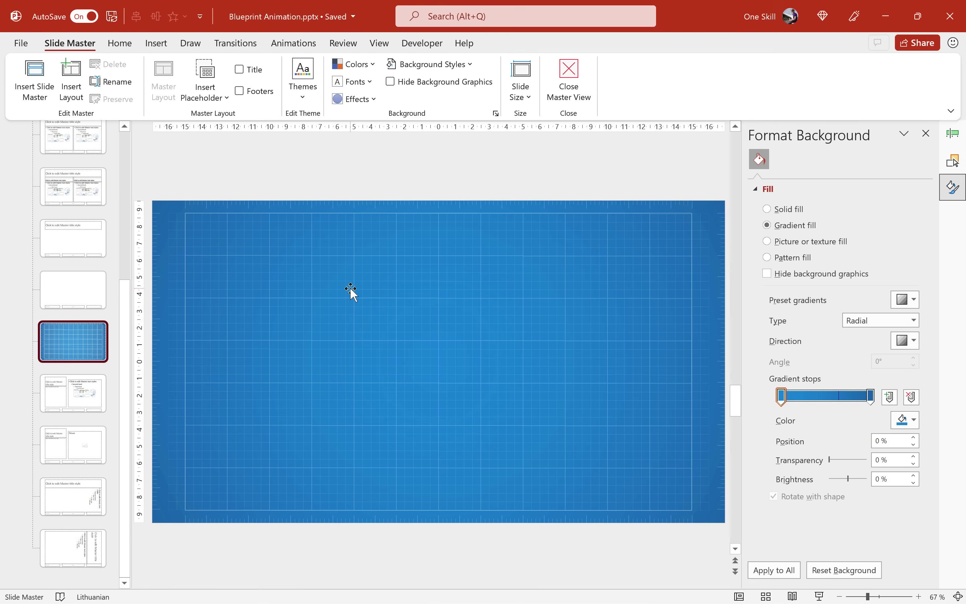
left_click(953, 160)
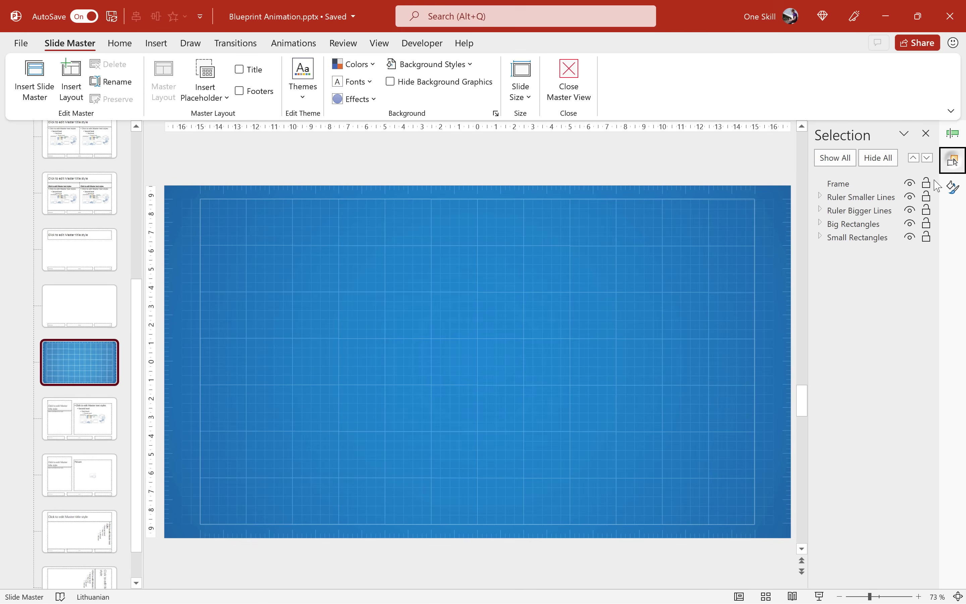
left_click(910, 183)
left_click(910, 184)
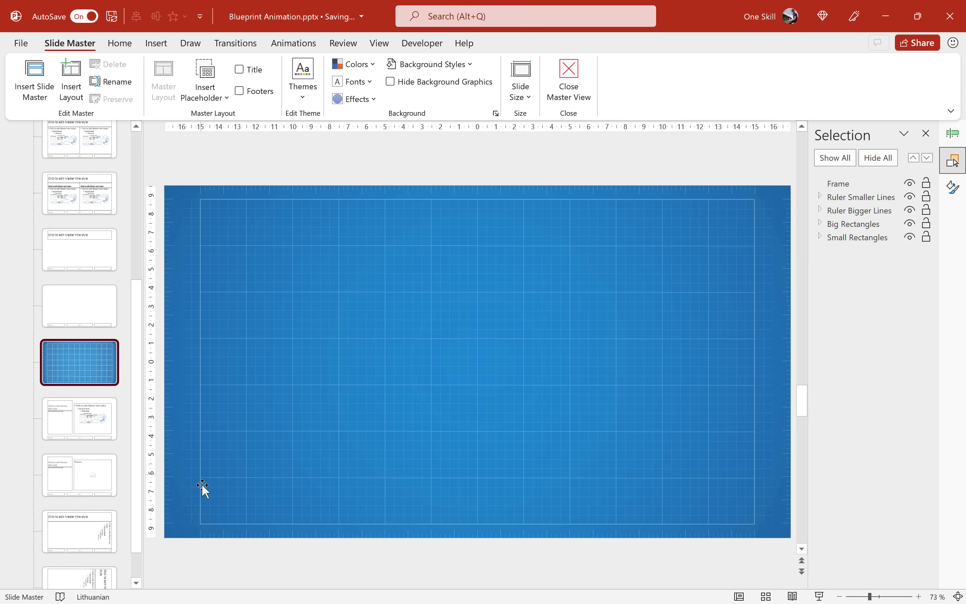
left_click(910, 183)
left_click(910, 183)
Hide and re-show the ruler line and rectangle layers, then close Master View.
left_click(910, 196)
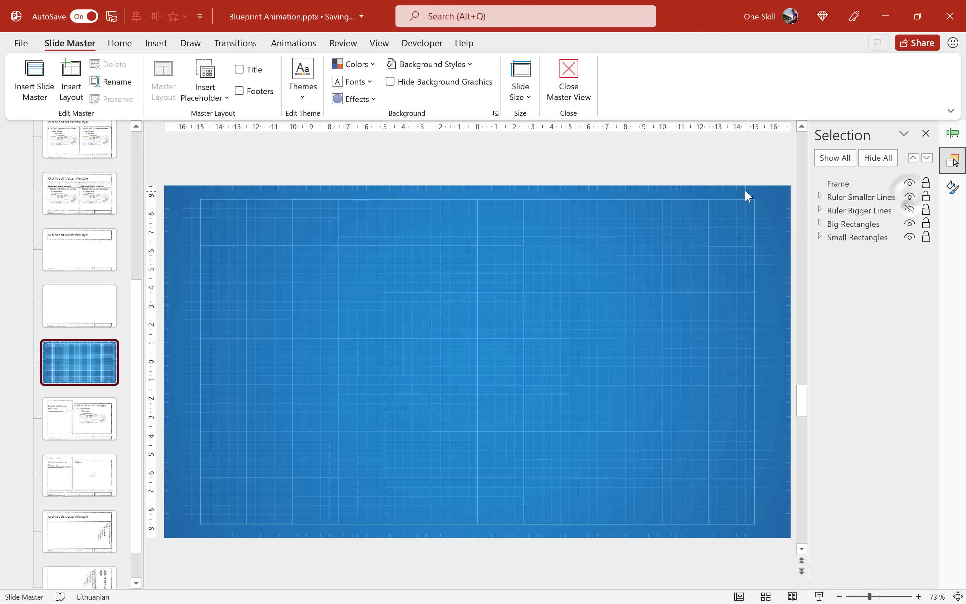
left_click(910, 197)
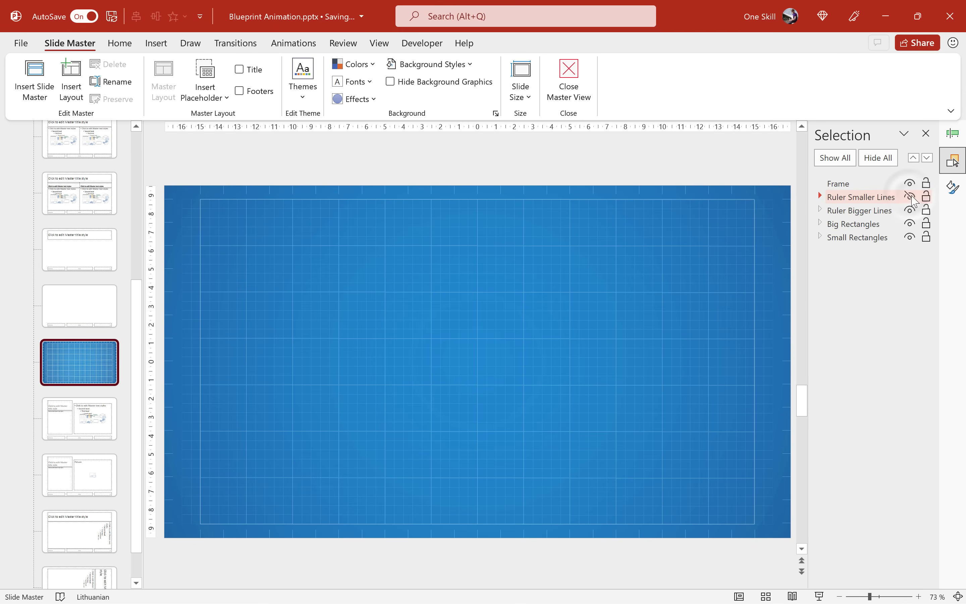
left_click(910, 197)
left_click(910, 210)
left_click(910, 223)
left_click(910, 223)
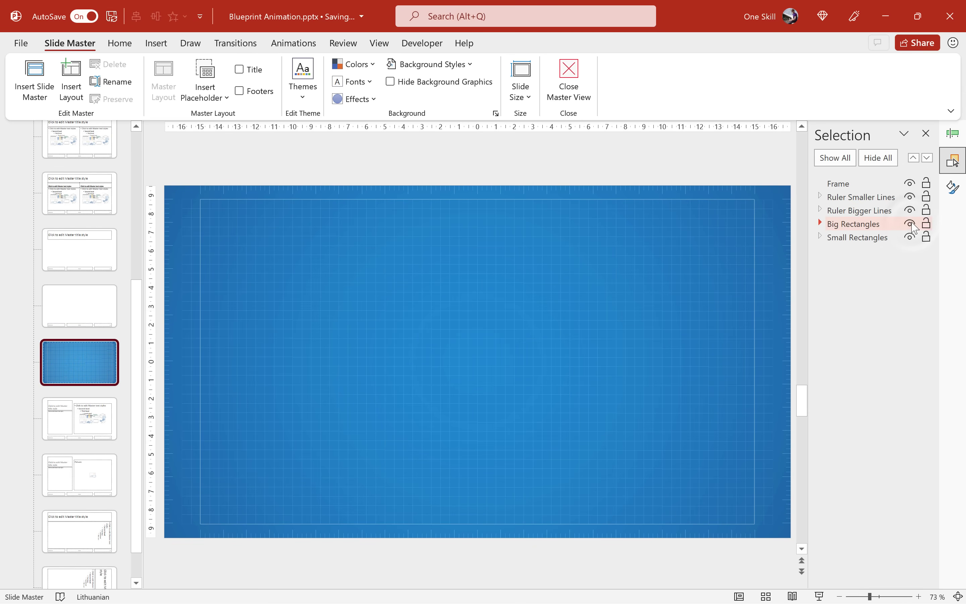
left_click(910, 236)
left_click(910, 237)
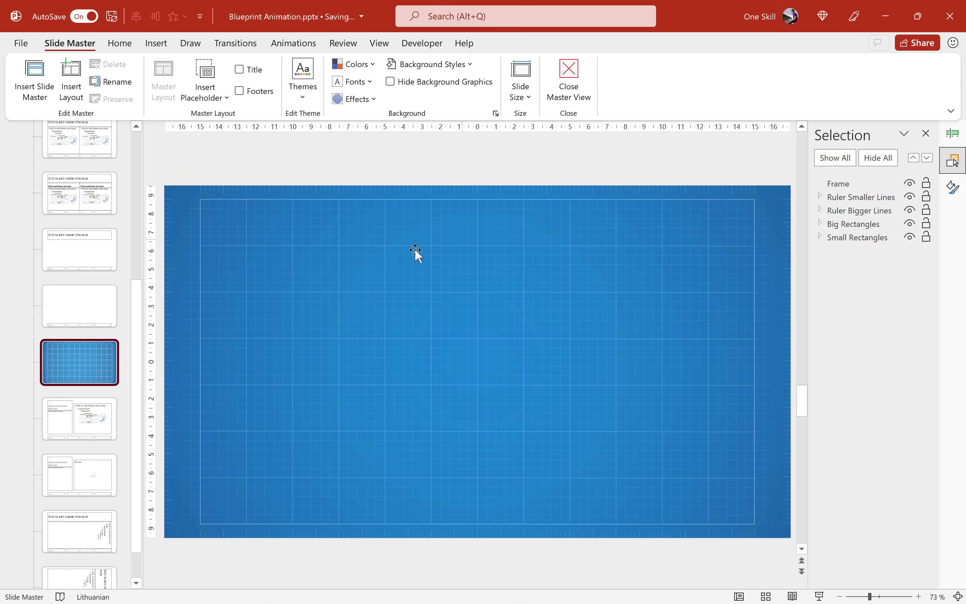
left_click(569, 82)
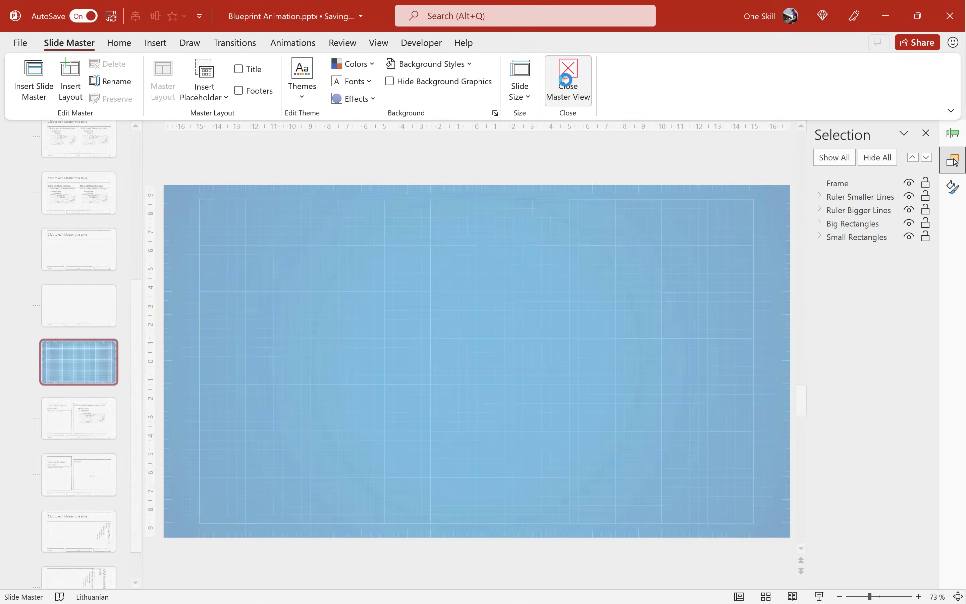
Replace the empty slide 4 with a new slide using the Blueprint layout.
right_click(112, 367)
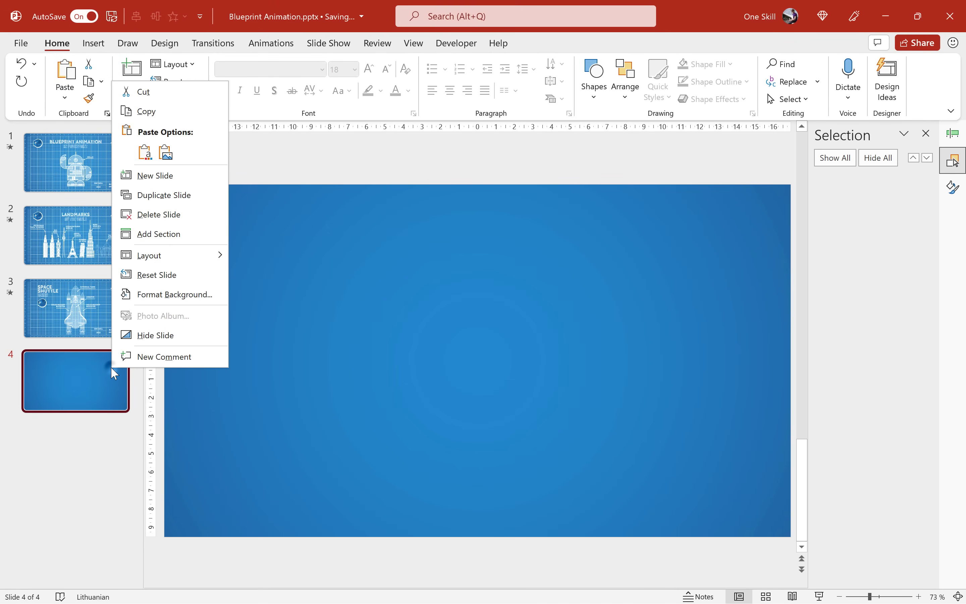
left_click(160, 222)
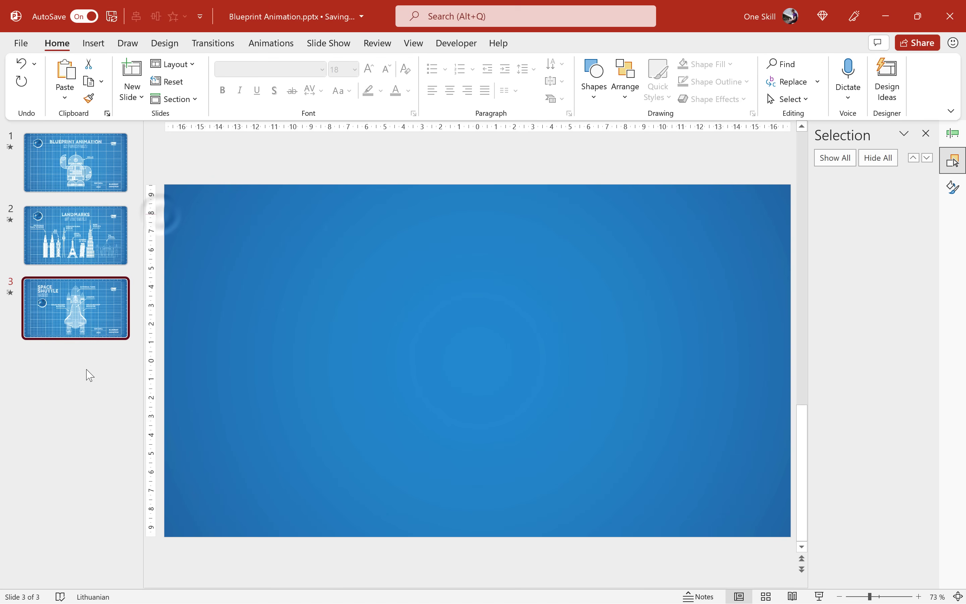
key("Return")
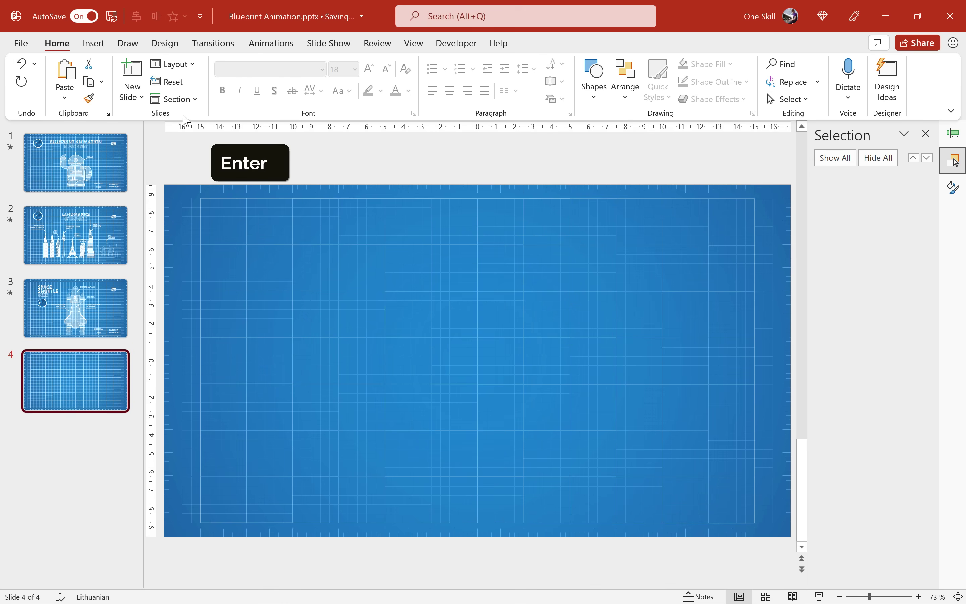
left_click(185, 66)
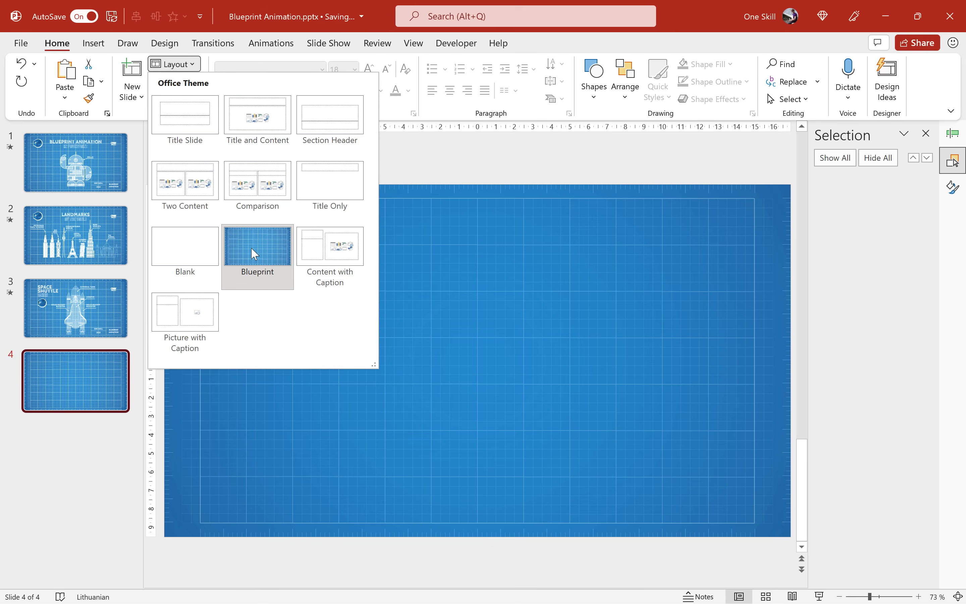
left_click(97, 446)
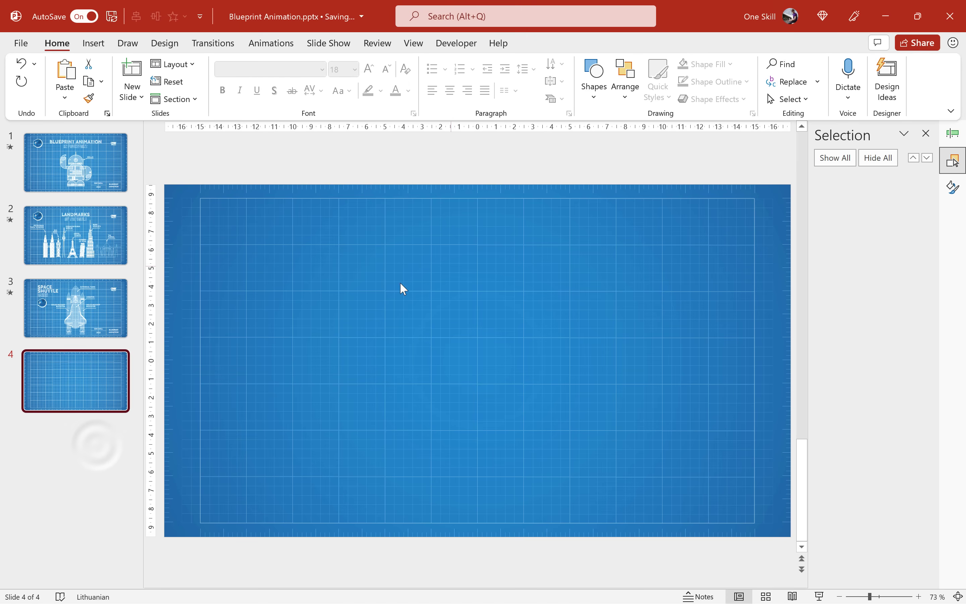
Preview slide 3's animations in the Animation Pane and inspect the SPACE SHUTTLE and BASICS fonts.
left_click(100, 304)
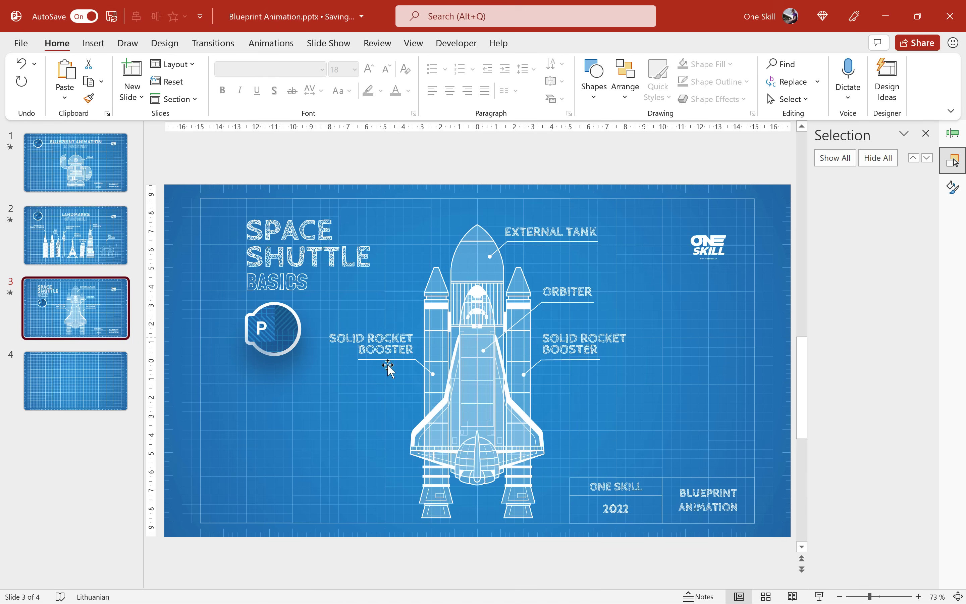
left_click(953, 133)
left_click(771, 160)
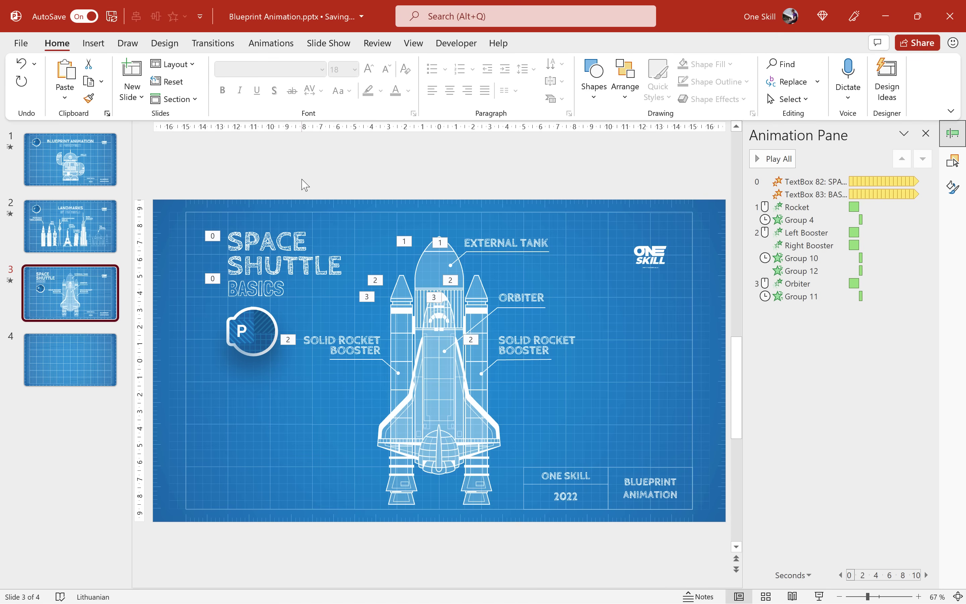
left_click(254, 246)
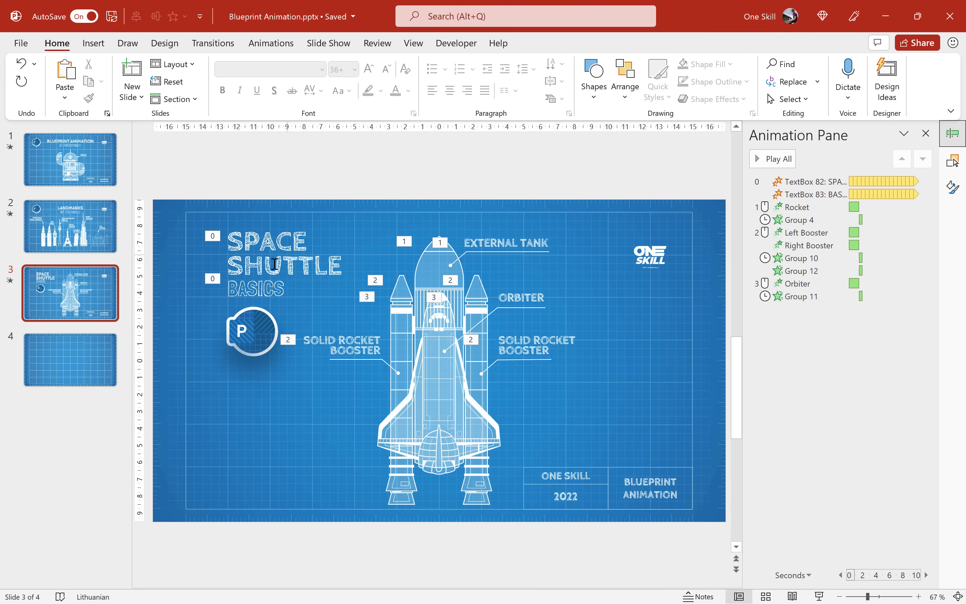
left_click(290, 250)
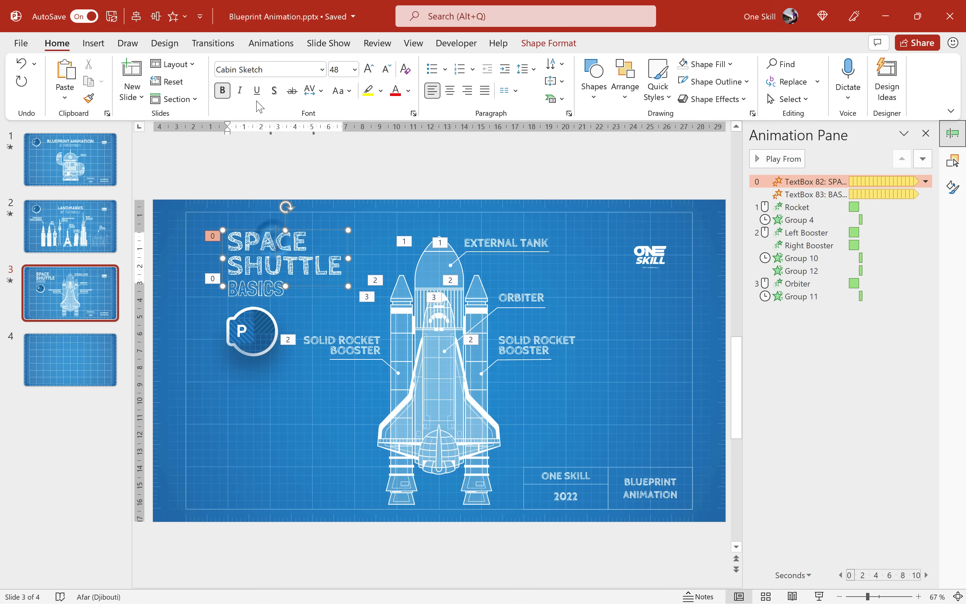
left_click(254, 290)
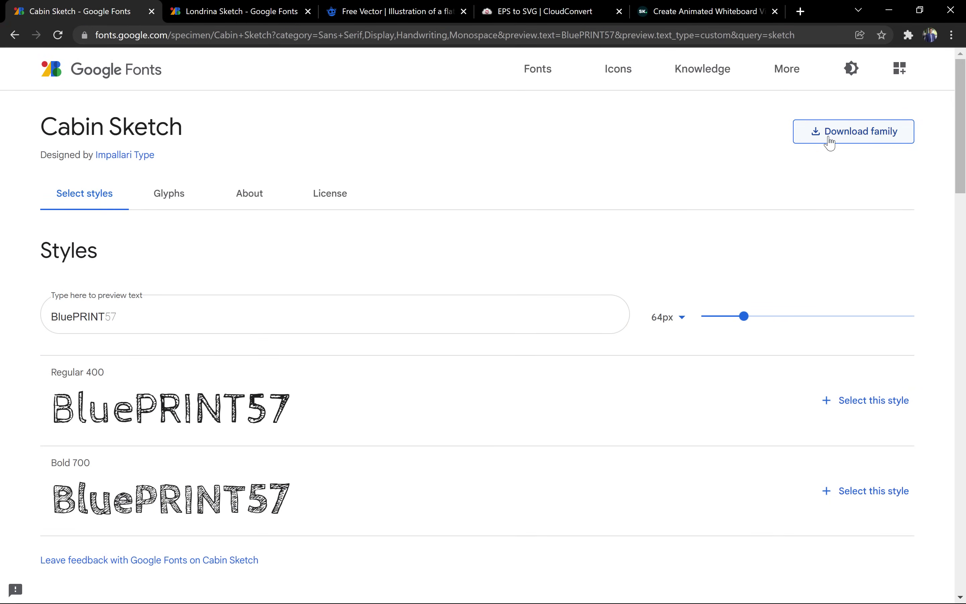
Bring up the Londrina Sketch font page in the browser.
left_click(236, 13)
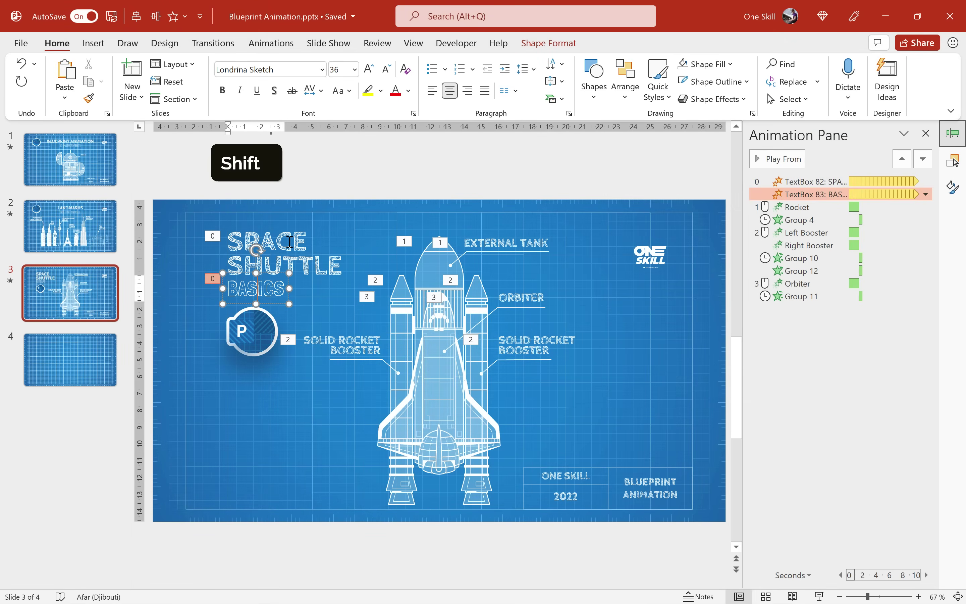
Copy the two titles, P circle icon and One Skill logo from slide 3 onto slide 4.
left_click(286, 270, "shift")
left_click(252, 329, "shift")
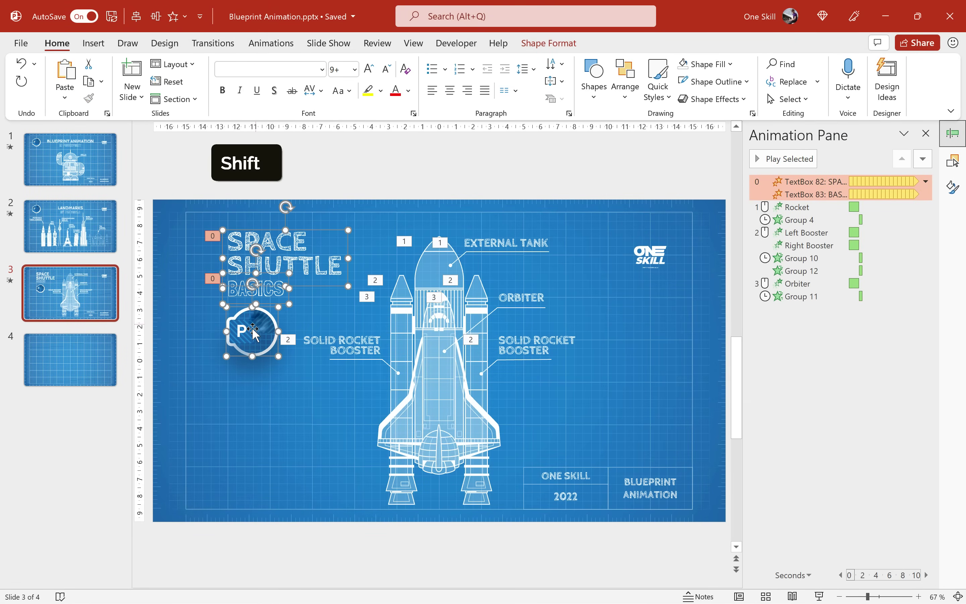
left_click(652, 254, "shift")
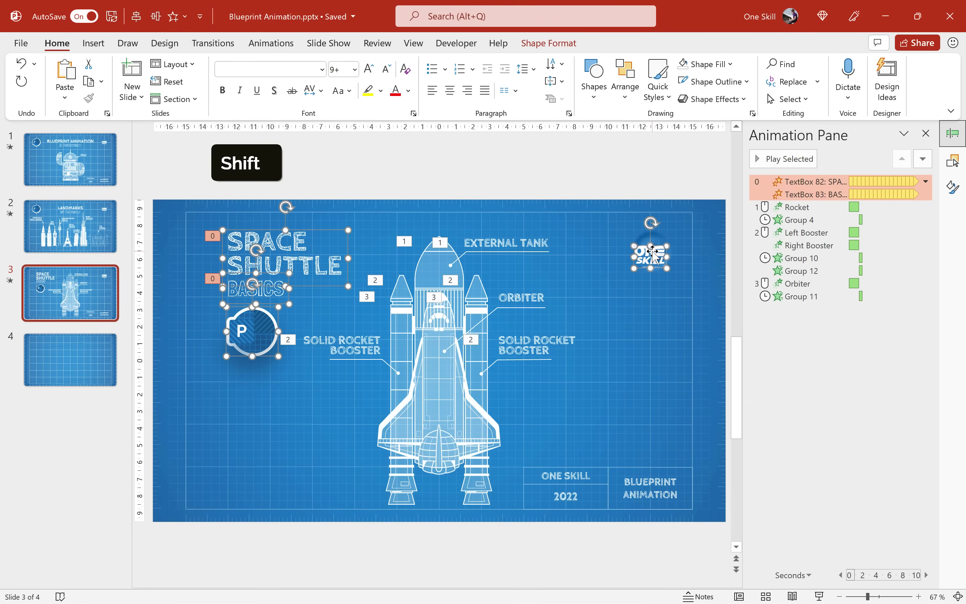
key("ctrl+c")
left_click(103, 365)
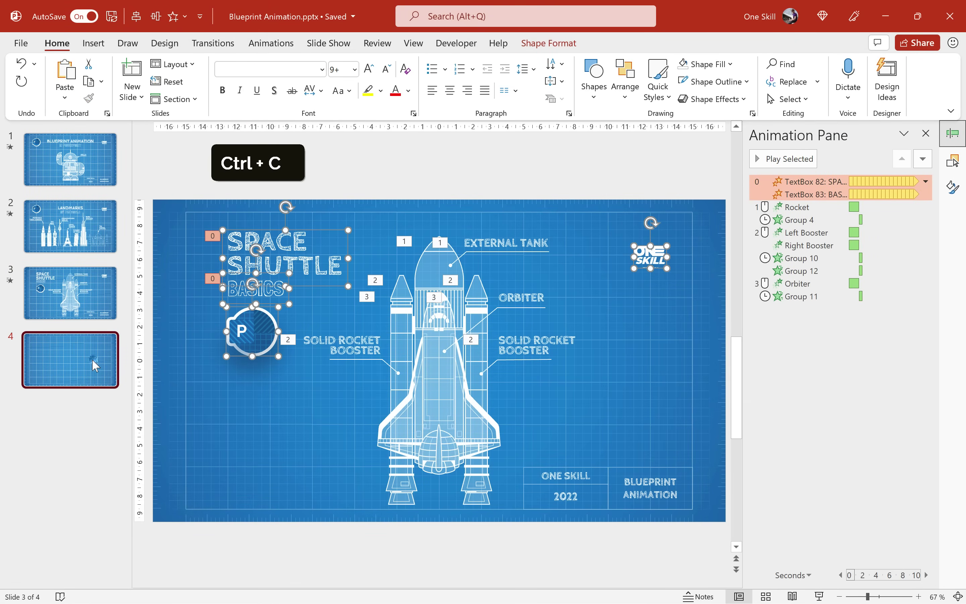
key("ctrl+v")
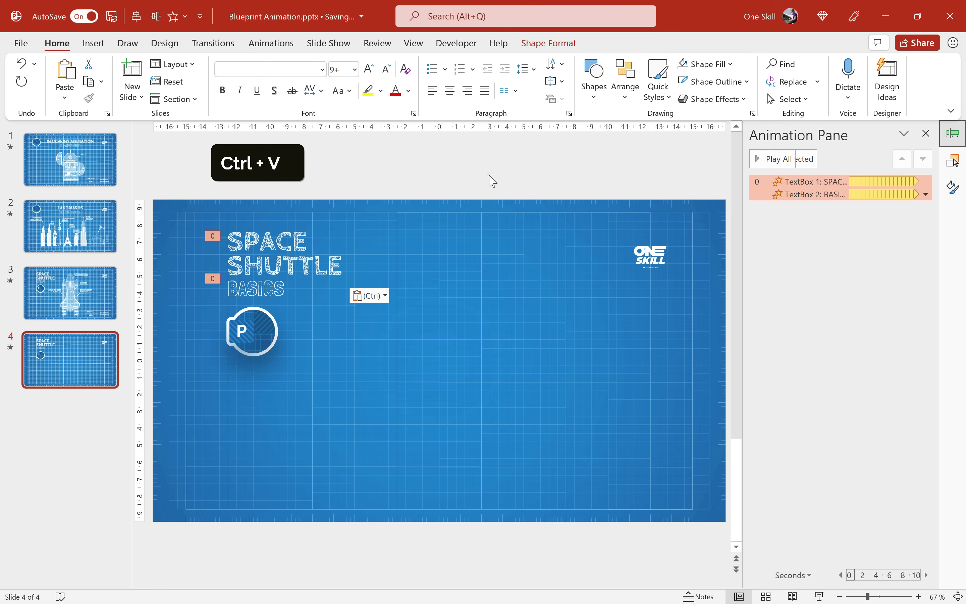
left_click(488, 178)
Copy the ONE SKILL / BLUEPRINT ANIMATION info box from slide 3 onto slide 4.
left_click(99, 307)
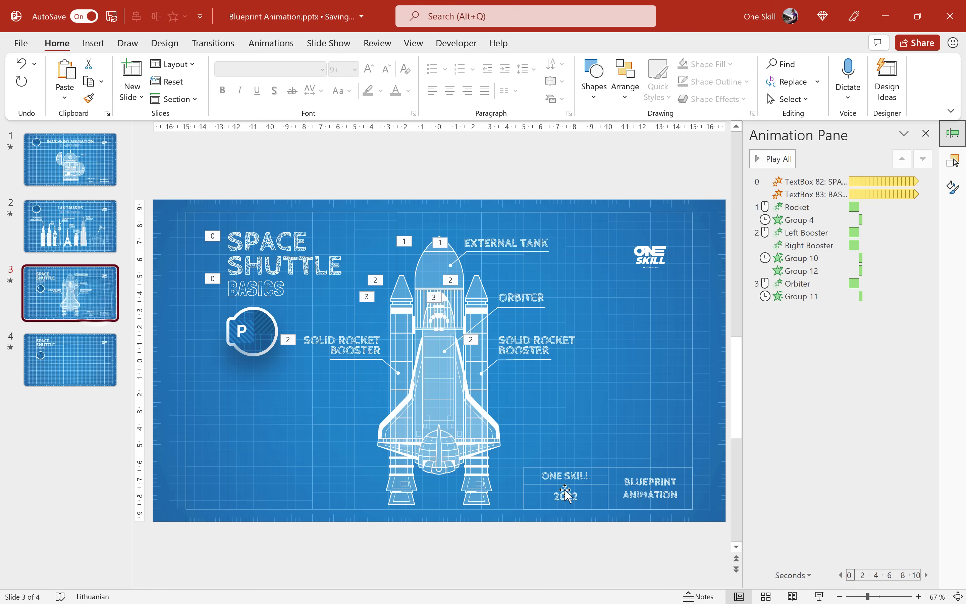
left_click(611, 468)
key("ctrl+c")
left_click(96, 367)
key("ctrl+v")
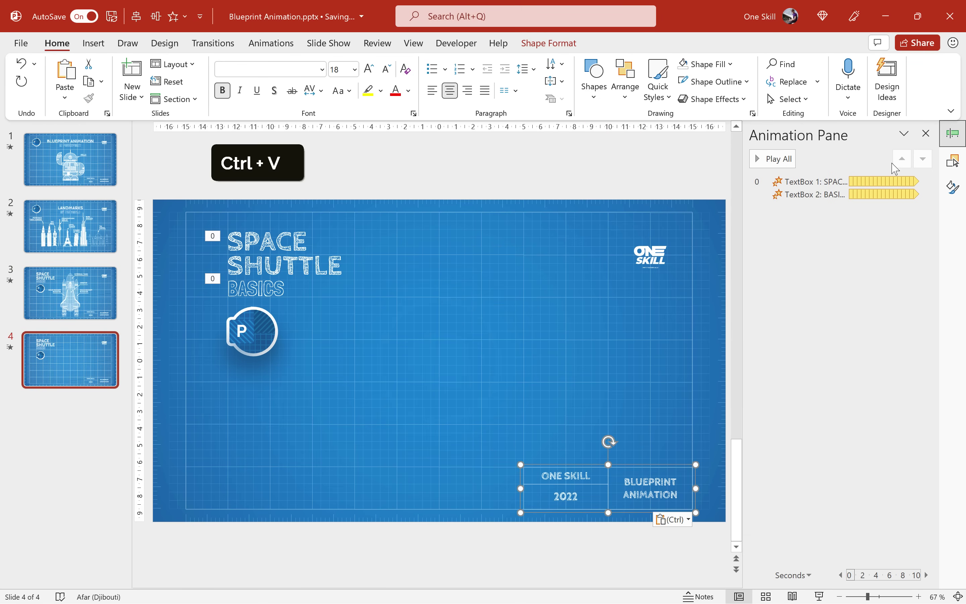
left_click(954, 135)
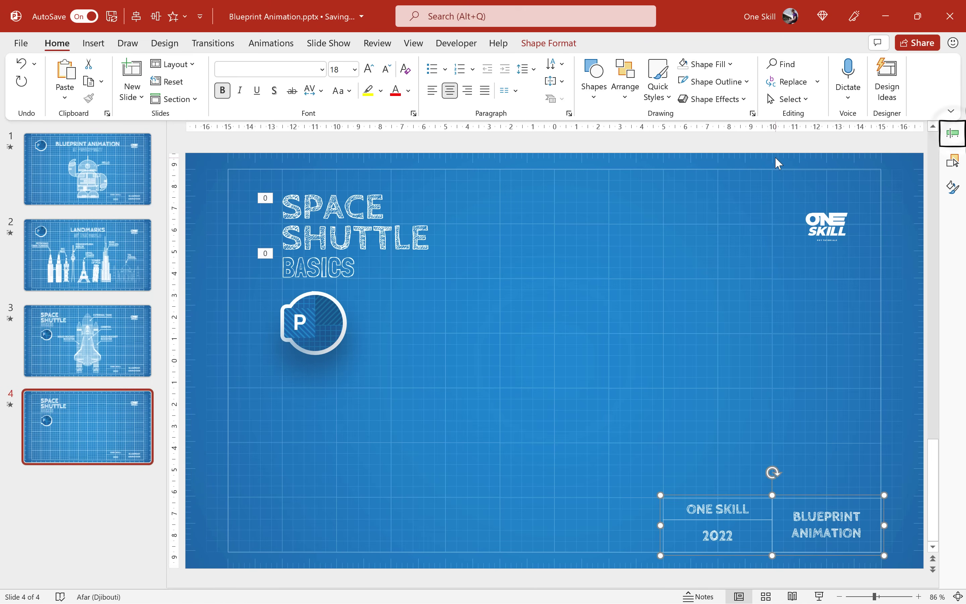
left_click(775, 141)
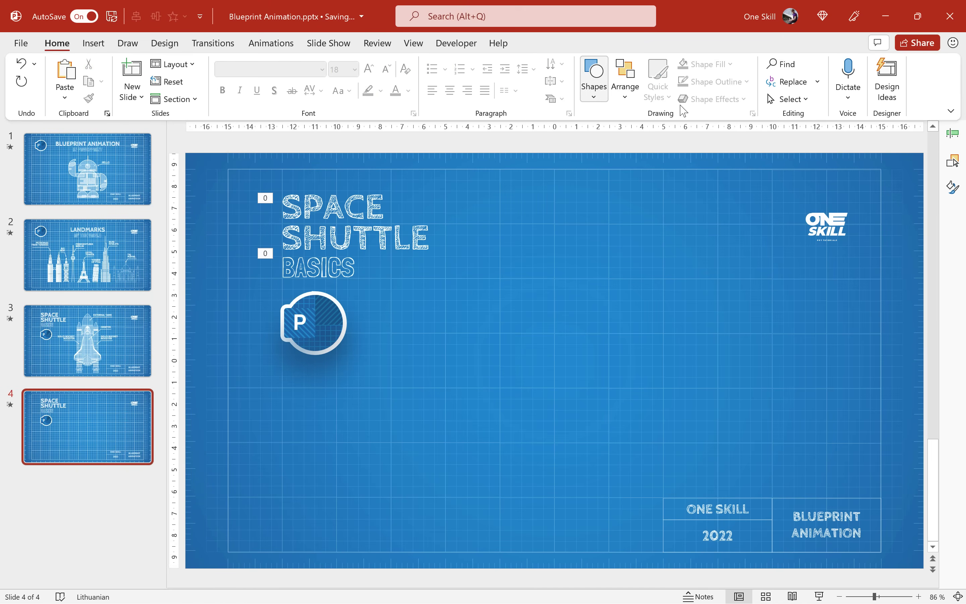
Set both title animations on slide 4 to Start After Previous.
left_click(953, 134)
left_click(800, 181)
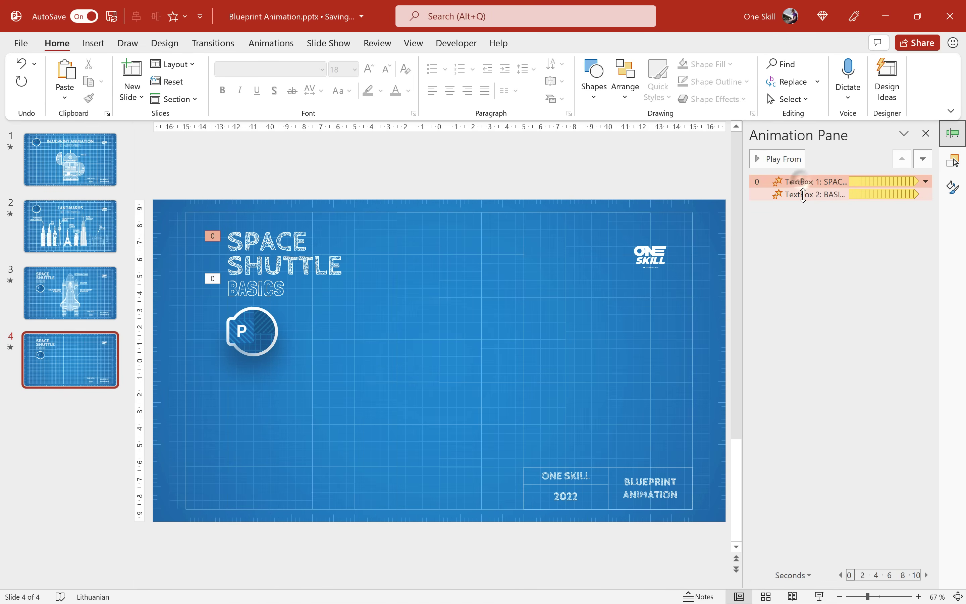
left_click(798, 195, "shift")
right_click(809, 200)
left_click(821, 239)
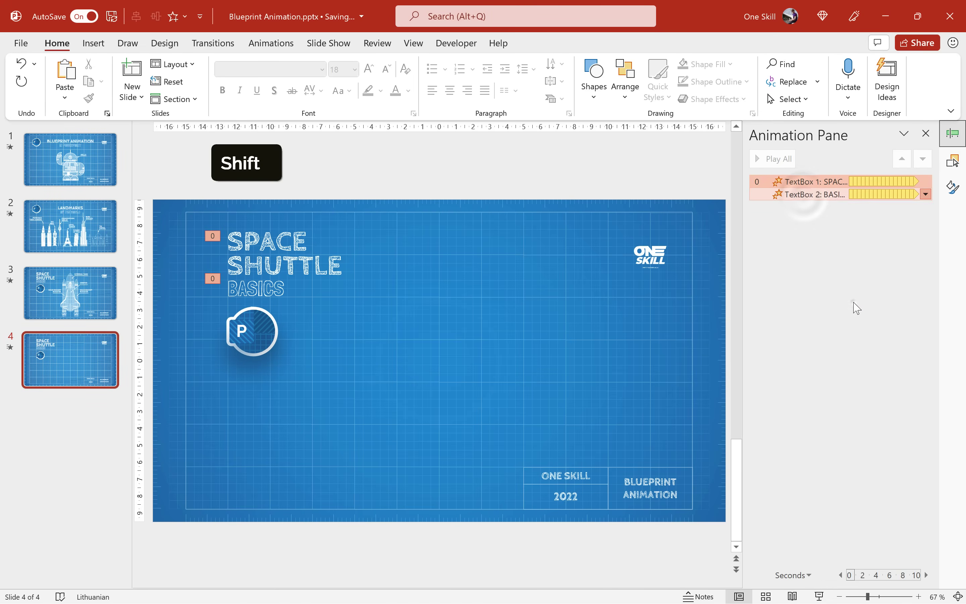
left_click(954, 134)
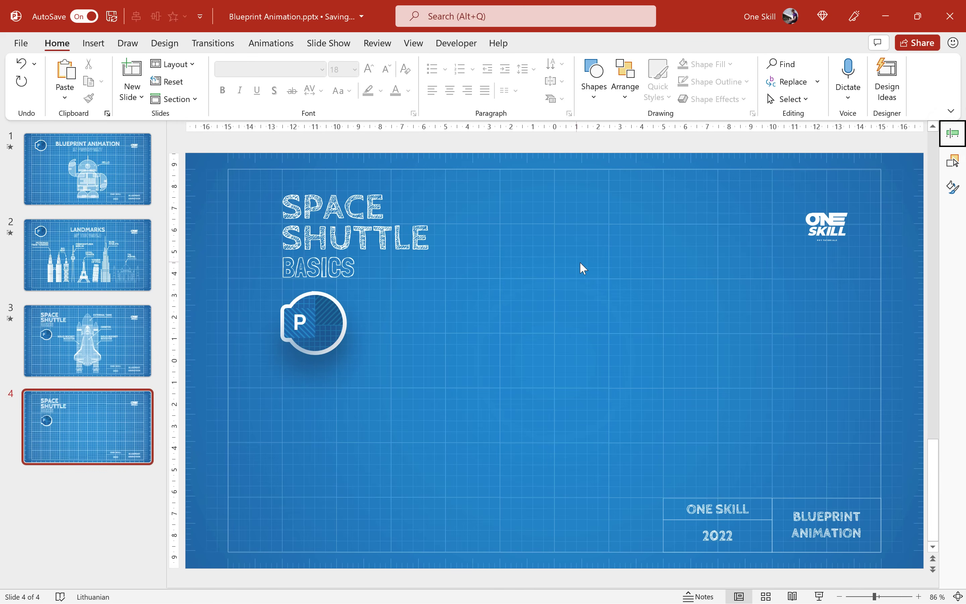
left_click(114, 330)
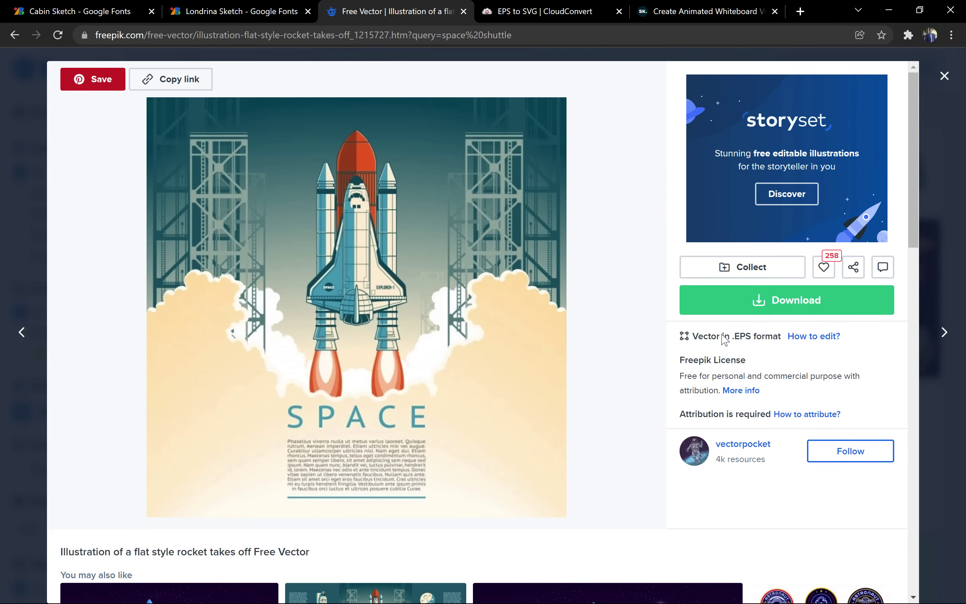
Move from the Freepik rocket vector page to the CloudConvert EPS to SVG tab.
left_click(547, 16)
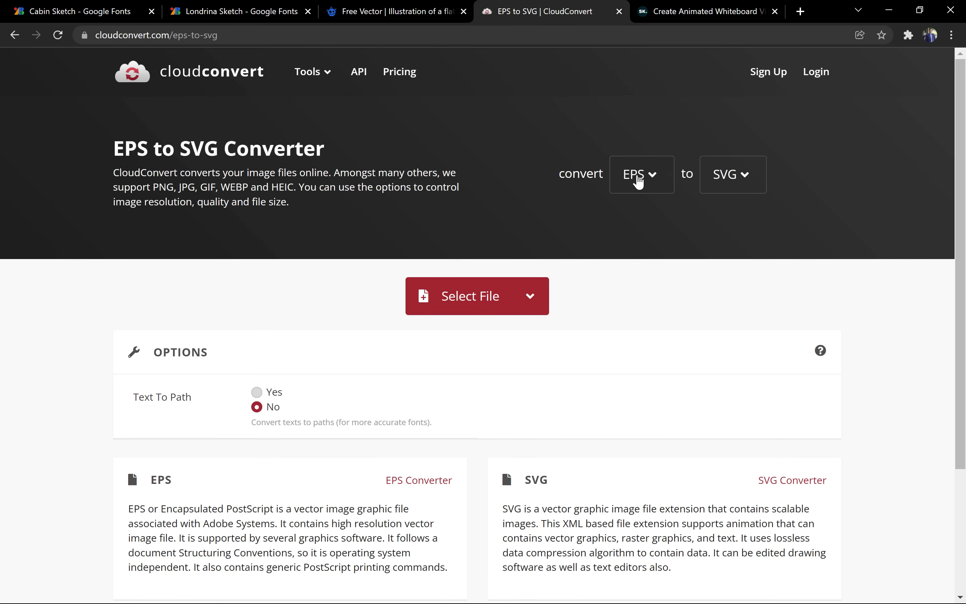
Upload 165.eps to CloudConvert, convert it to SVG and download 165.svg.
left_click(476, 298)
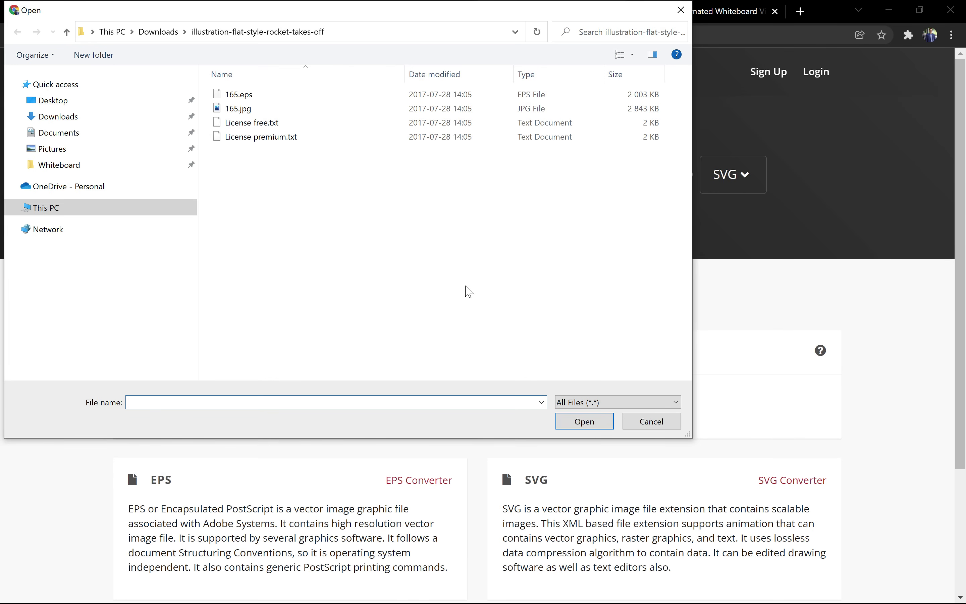
left_click(240, 96)
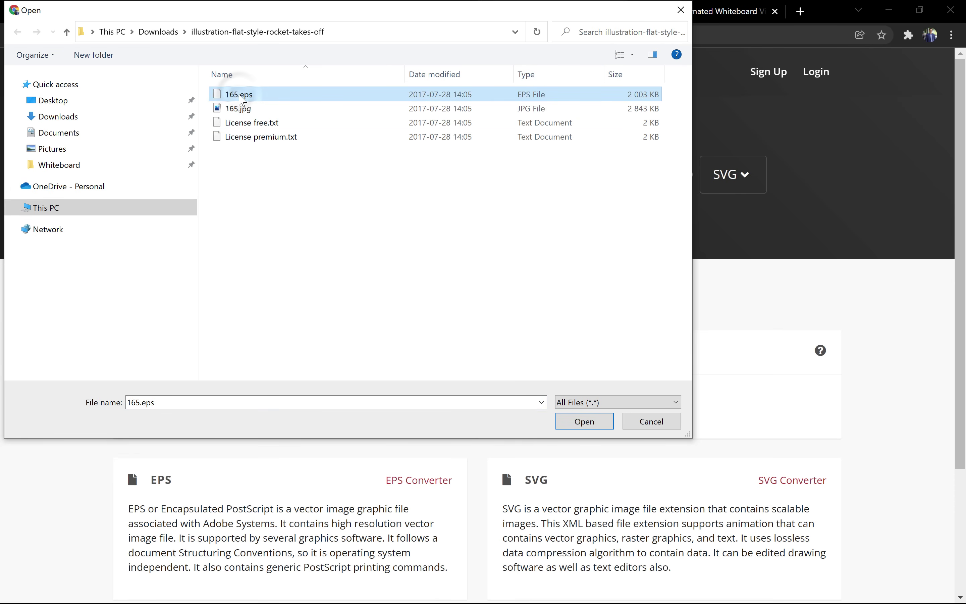
left_click(580, 423)
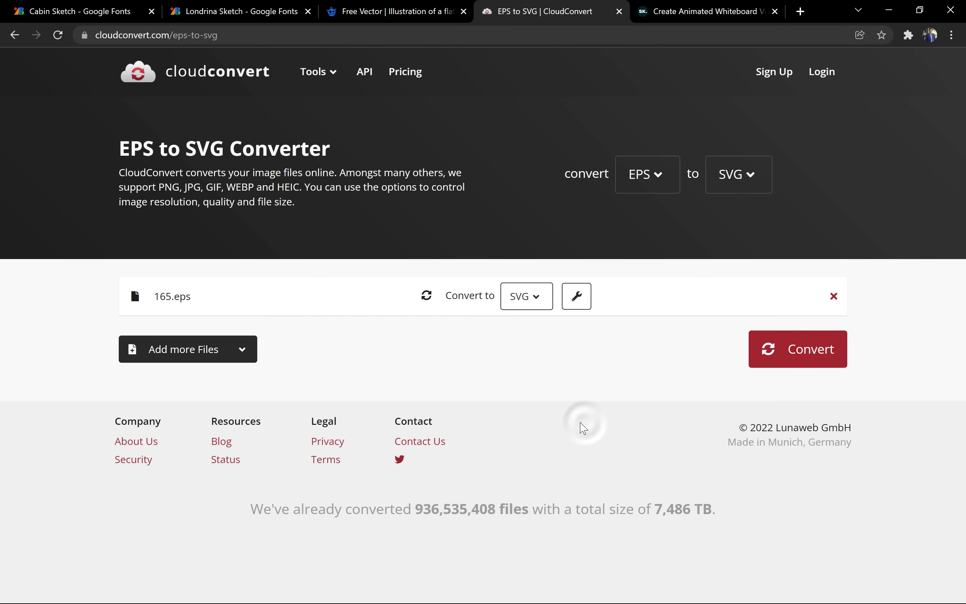
left_click(774, 357)
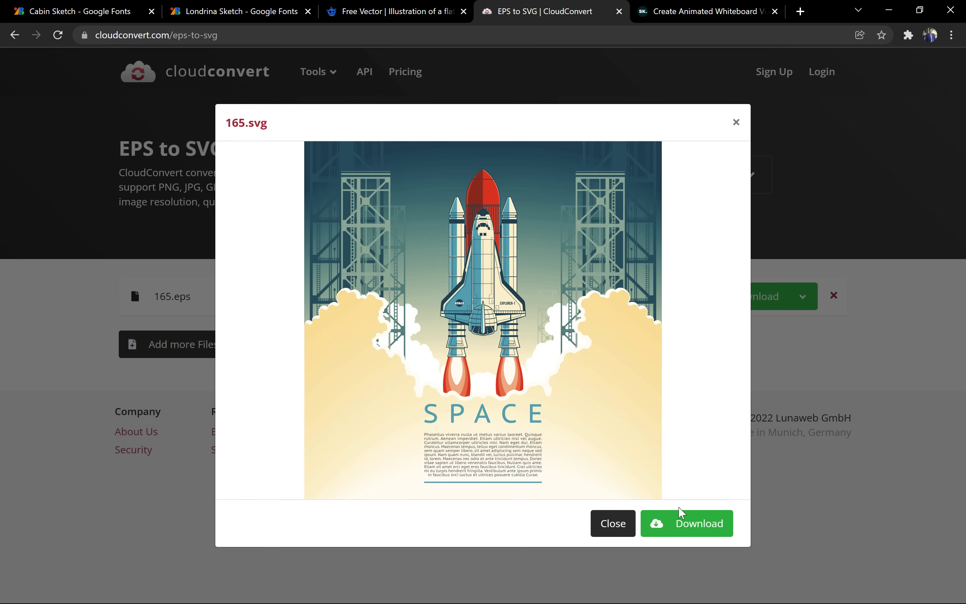
left_click(679, 520)
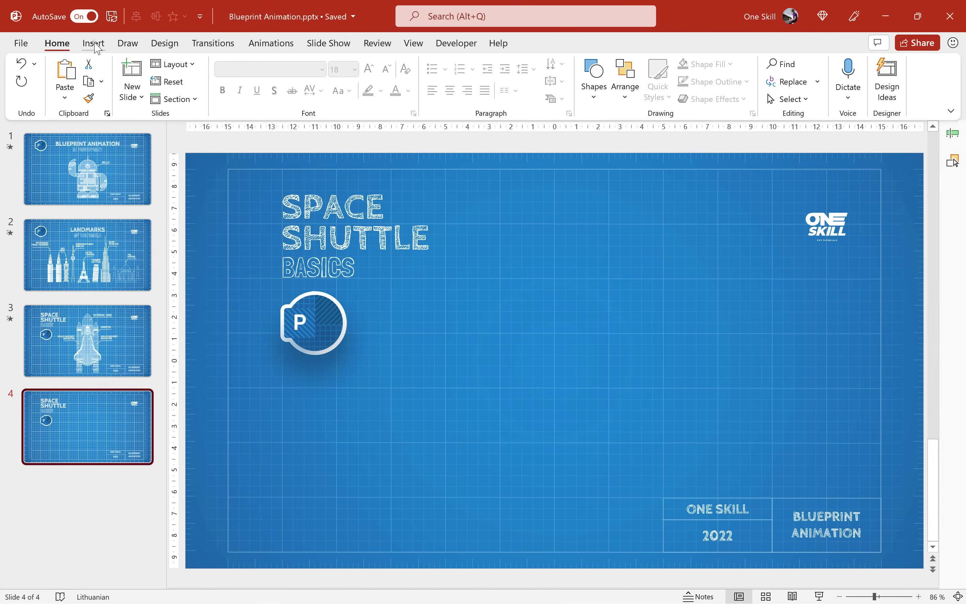
Insert the downloaded 165.svg picture onto slide 4.
left_click(94, 45)
left_click(106, 80)
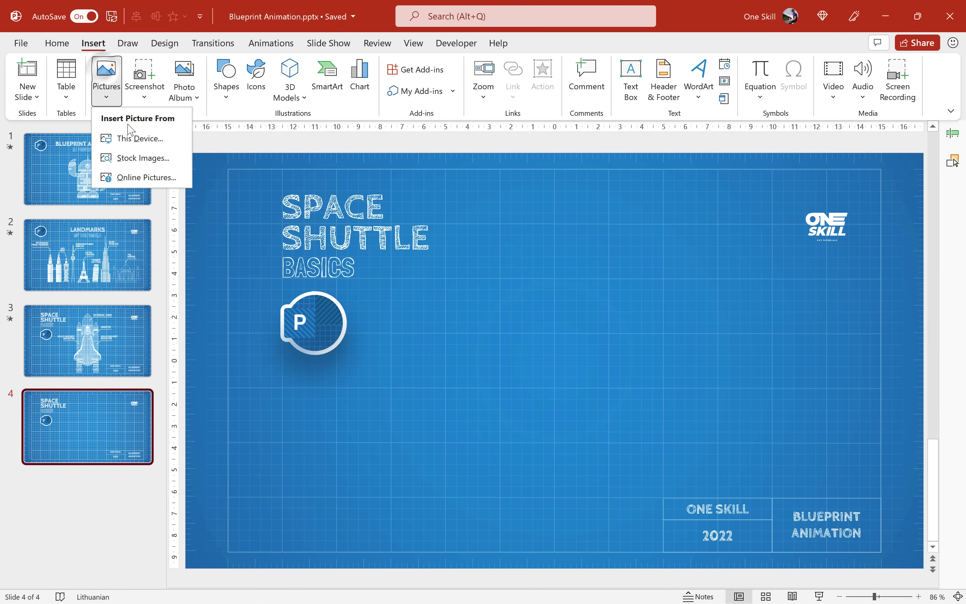
left_click(132, 136)
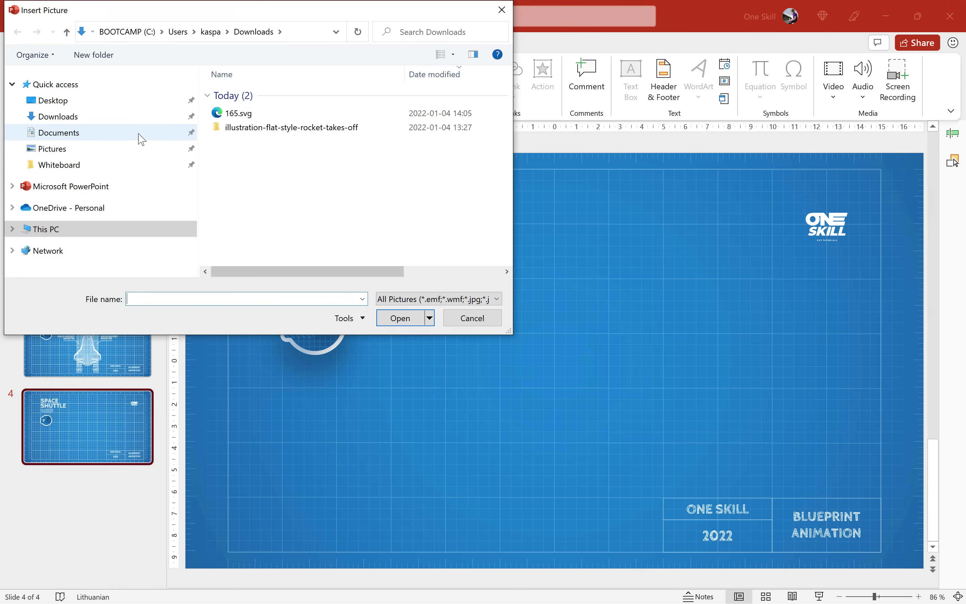
left_click(238, 113)
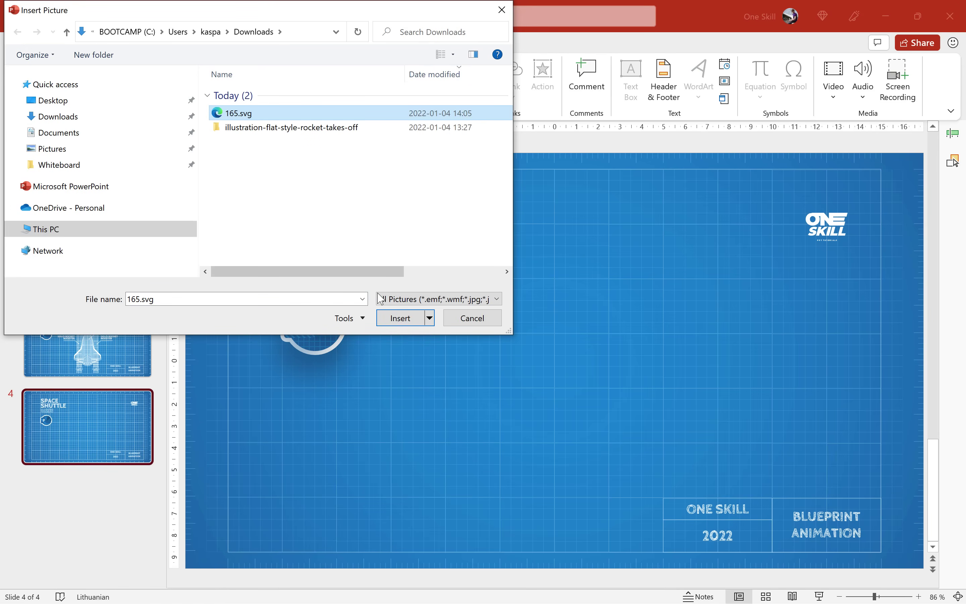
left_click(403, 319)
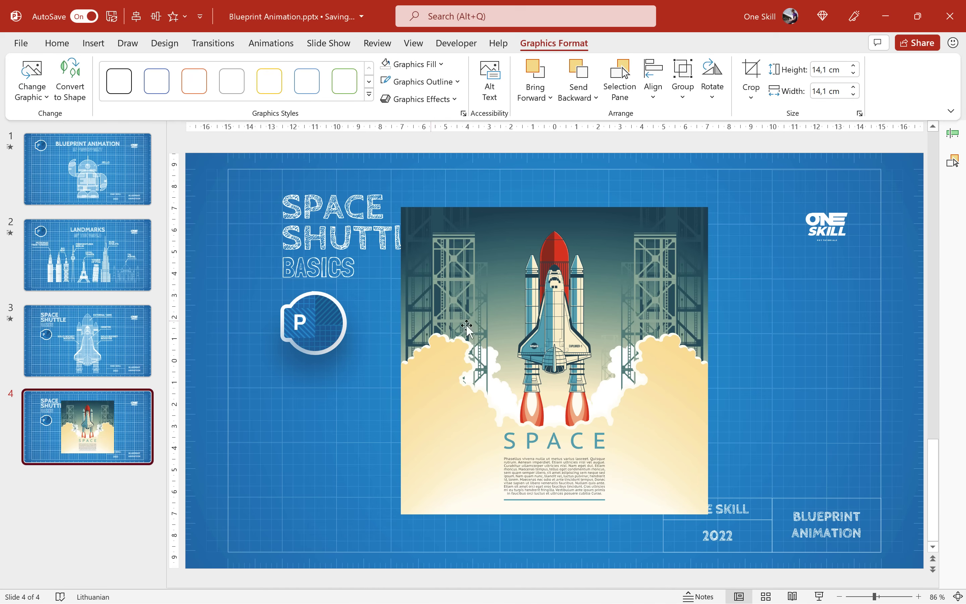
Enlarge the poster proportionally to about 23,32 cm square and shift it down.
left_click(559, 296)
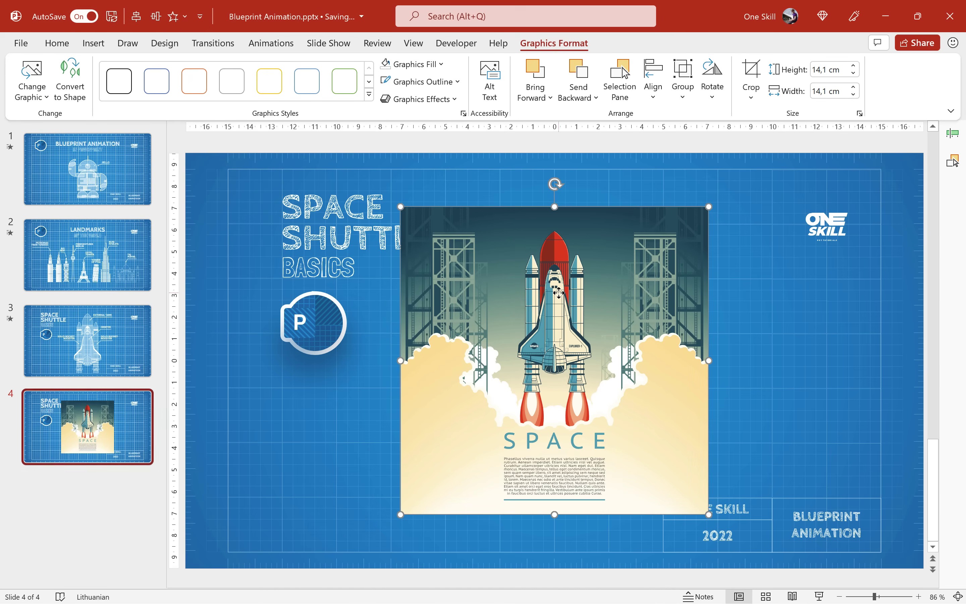
left_click_drag(873, 596, 861, 596)
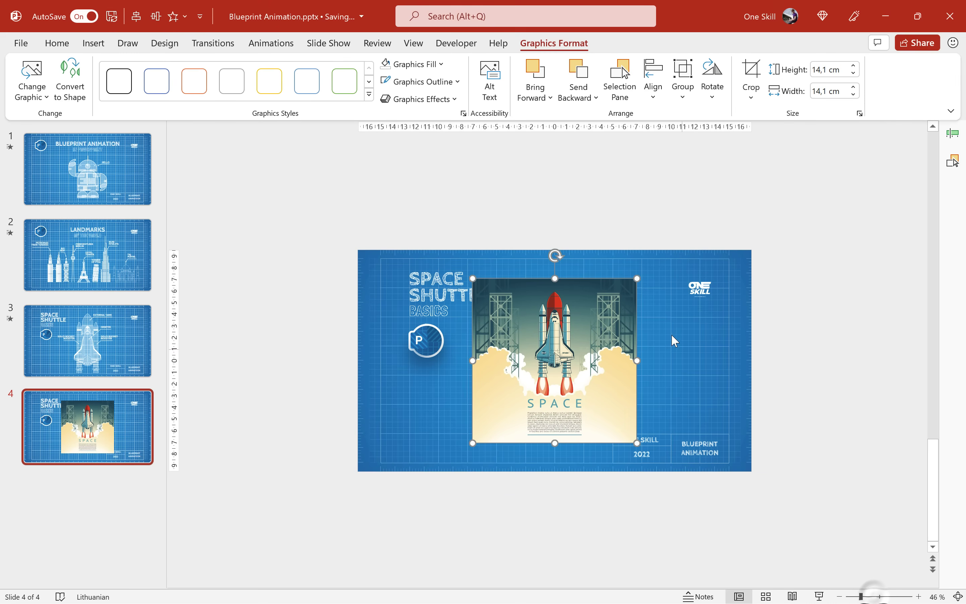
left_click_drag(638, 278, 691, 225)
left_click_drag(575, 284, 578, 315)
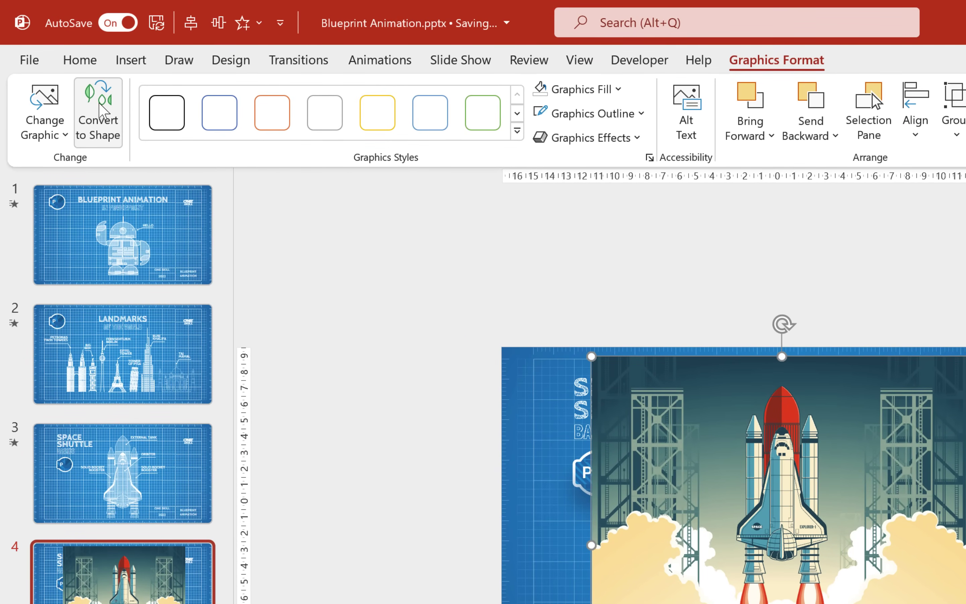
Convert the poster graphic to shapes and ungroup it into separate pieces.
left_click(100, 111)
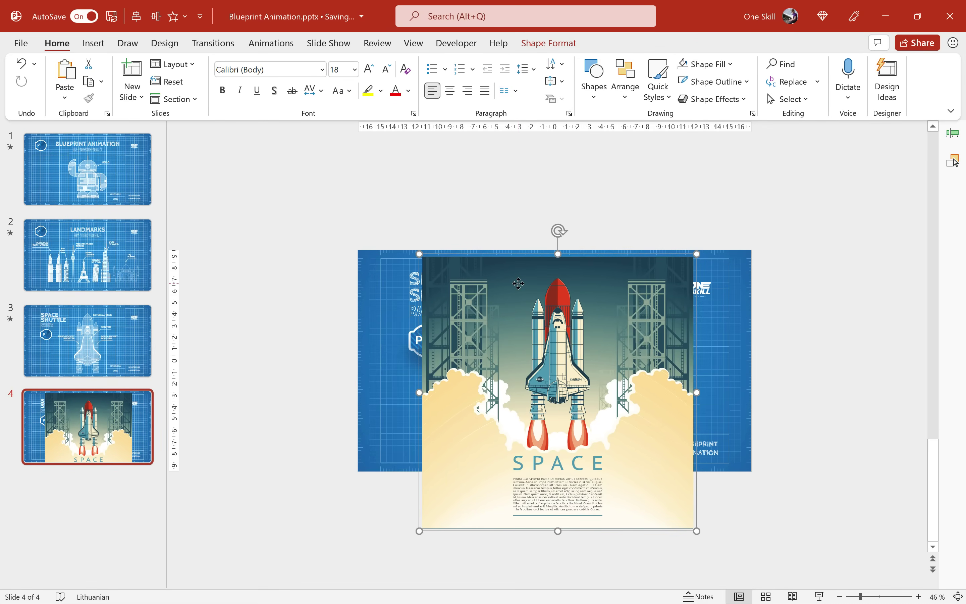
right_click(518, 283)
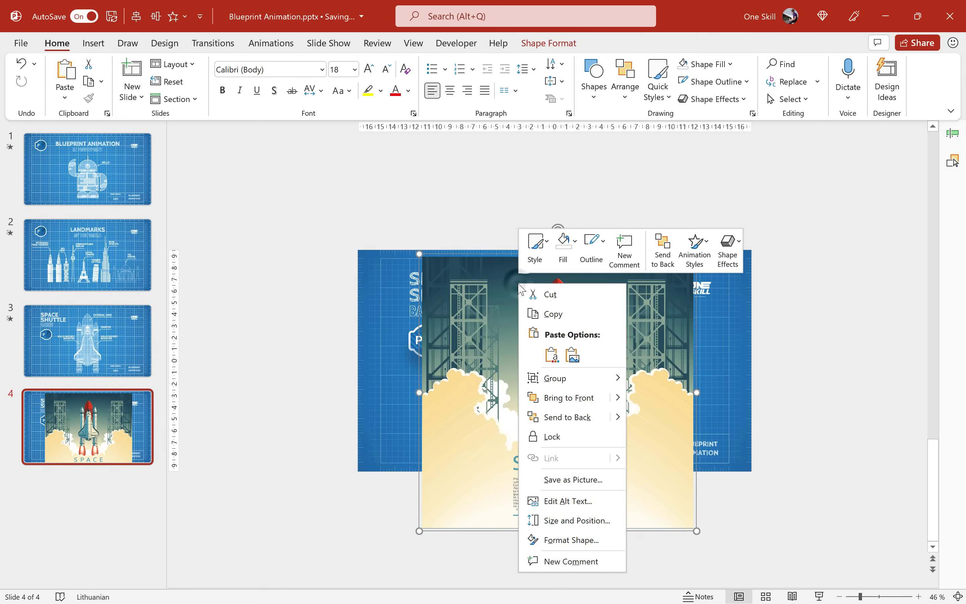
mouse_move(565, 379)
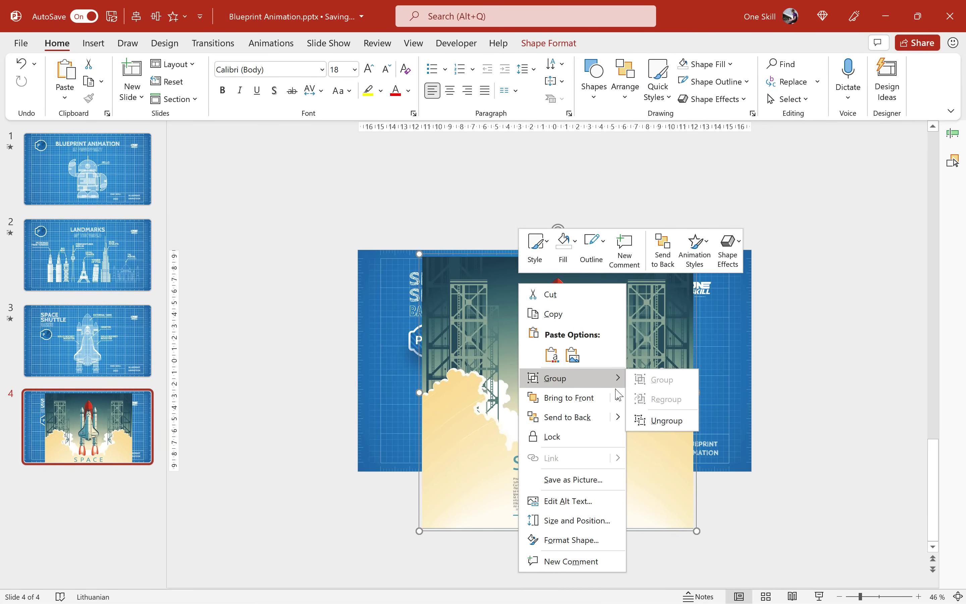
left_click(659, 419)
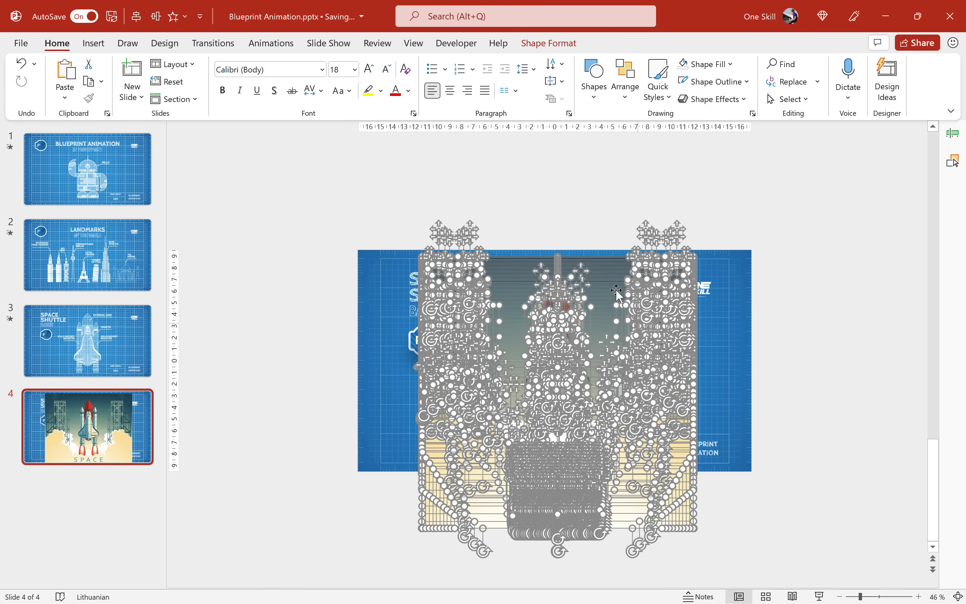
left_click(593, 202)
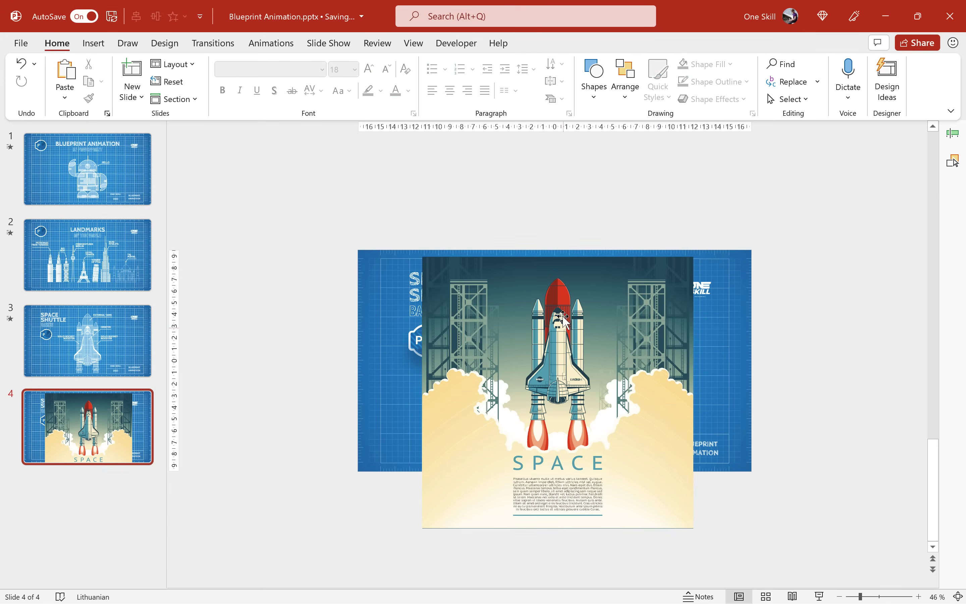
Group the shuttle shapes, delete the remaining poster artwork, and place the shuttle centre-right.
left_click_drag(518, 231, 594, 426)
key("ctrl")
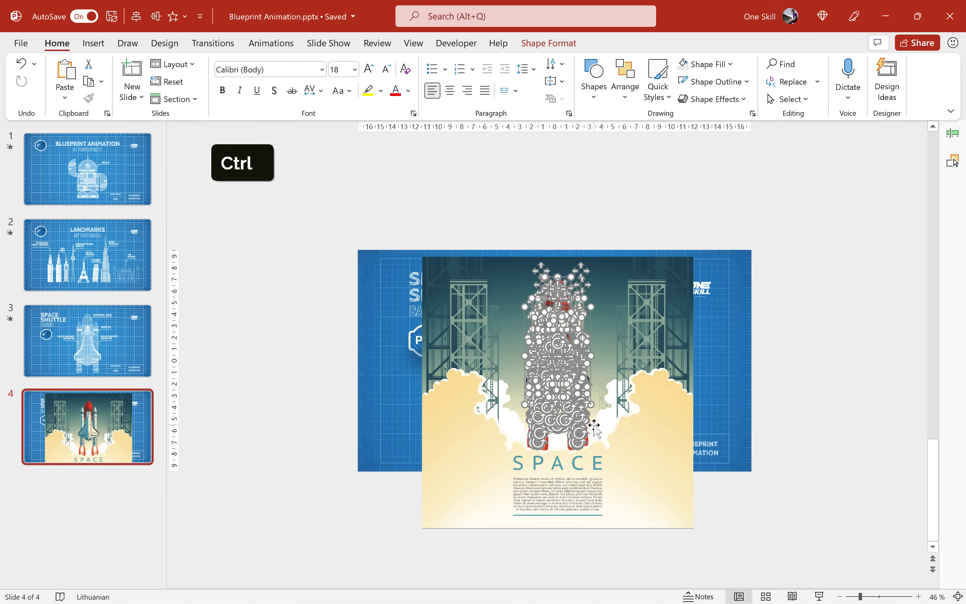
key("ctrl+g")
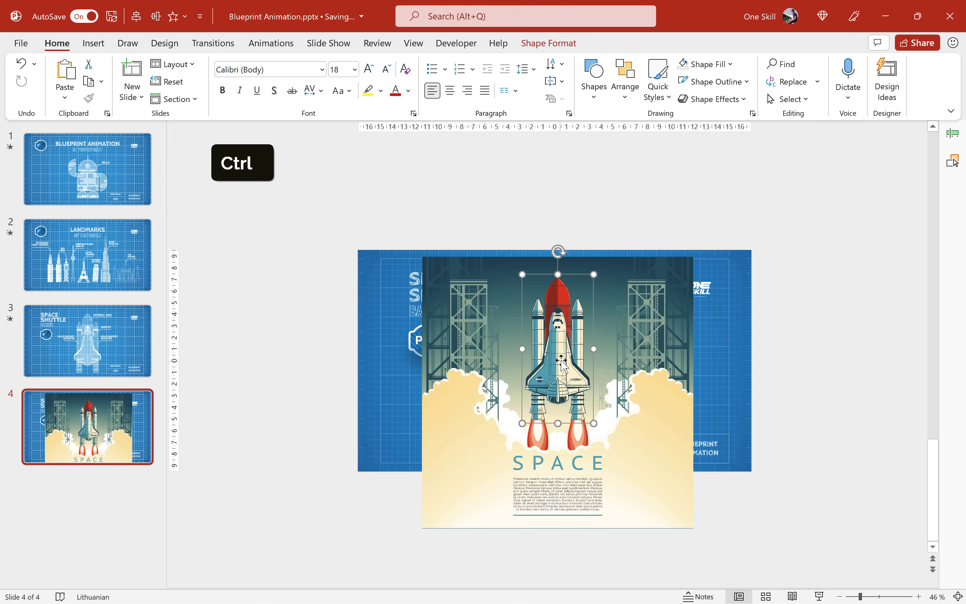
left_click_drag(561, 361, 378, 287)
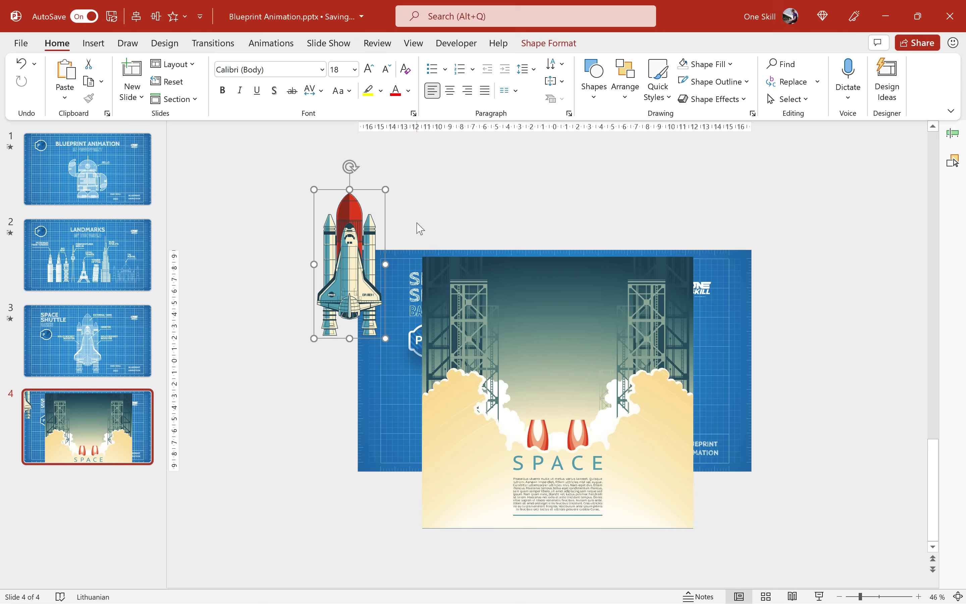
left_click_drag(421, 221, 701, 555)
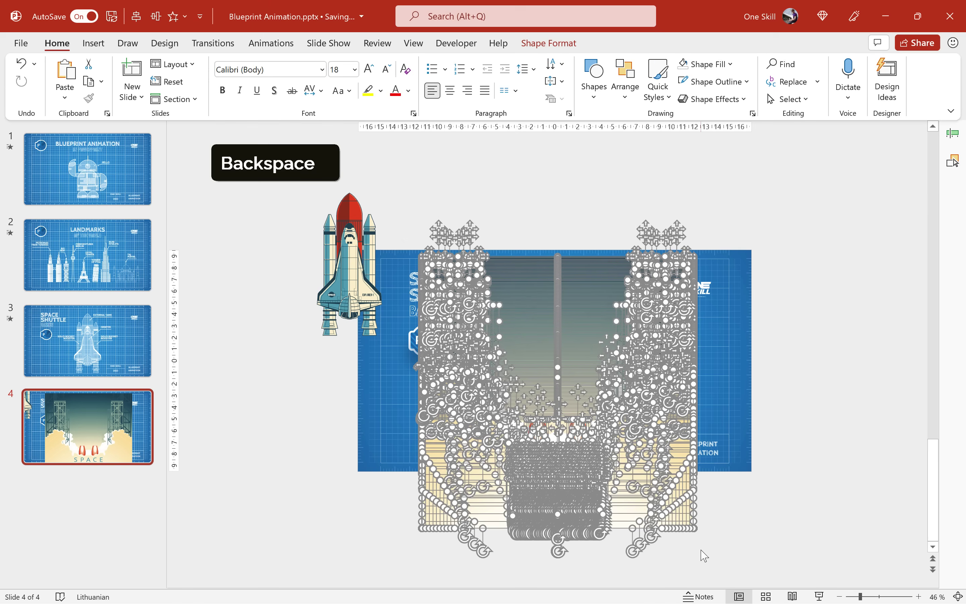
key("BackSpace")
left_click_drag(345, 262, 557, 348)
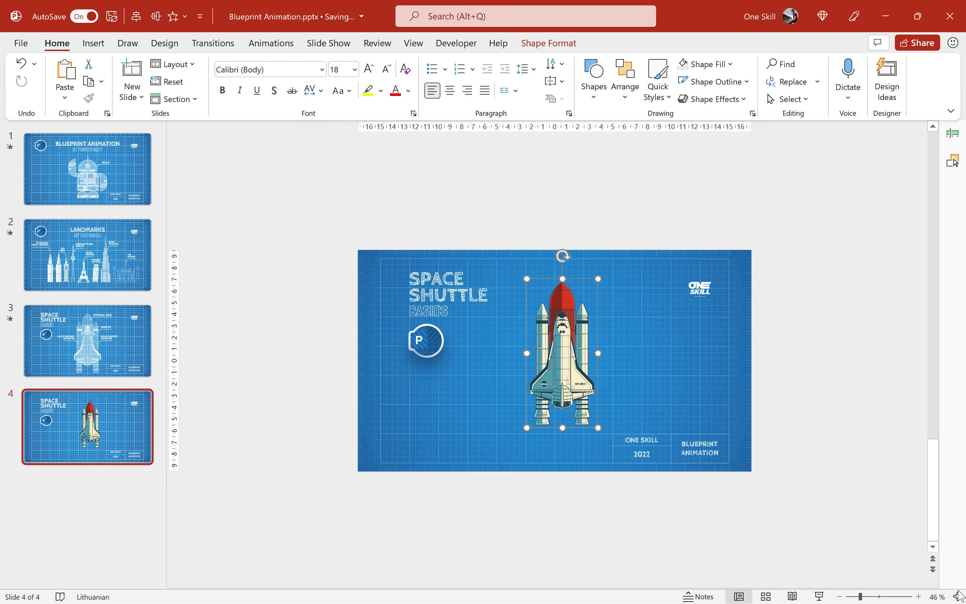
left_click(960, 596)
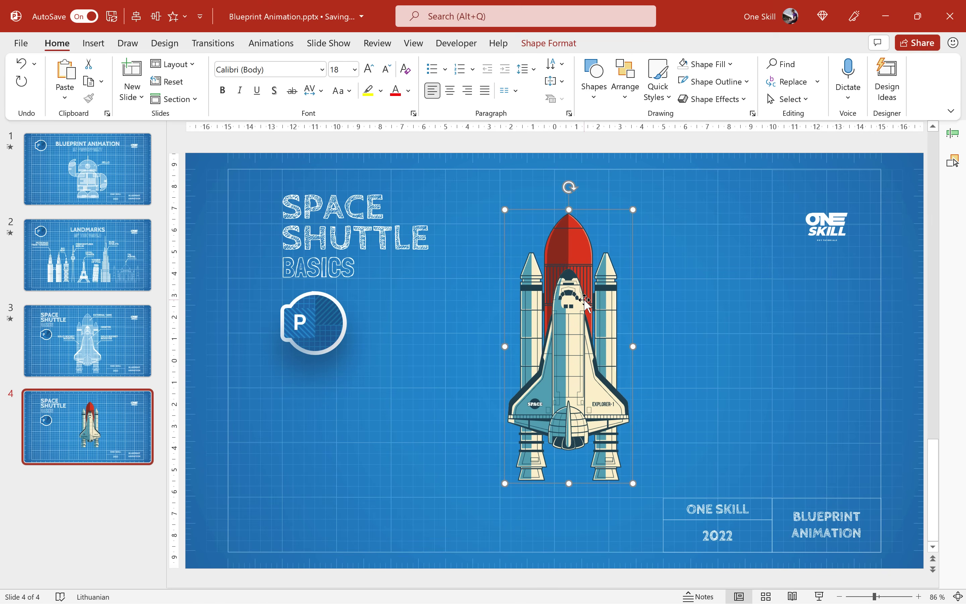
Scale the shuttle to nearly full slide height, then ungroup it into separate parts.
left_click_drag(633, 209, 651, 191)
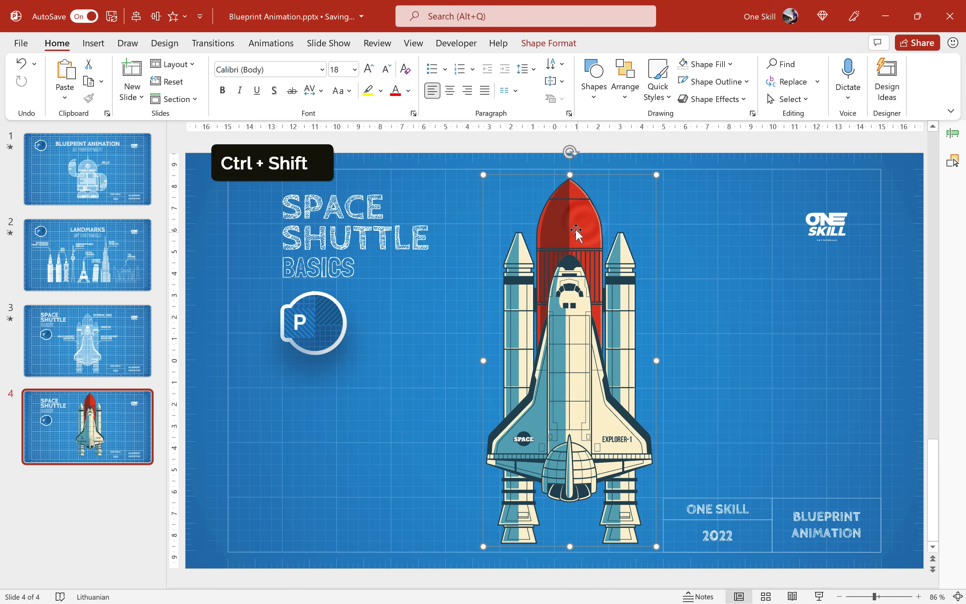
right_click(578, 227)
mouse_move(615, 321)
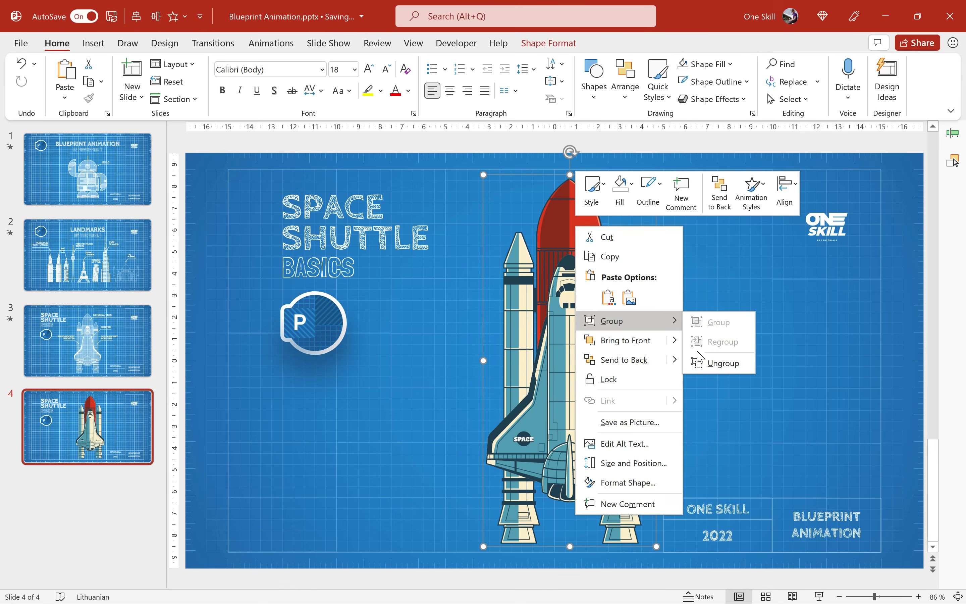
left_click(709, 358)
left_click(668, 154)
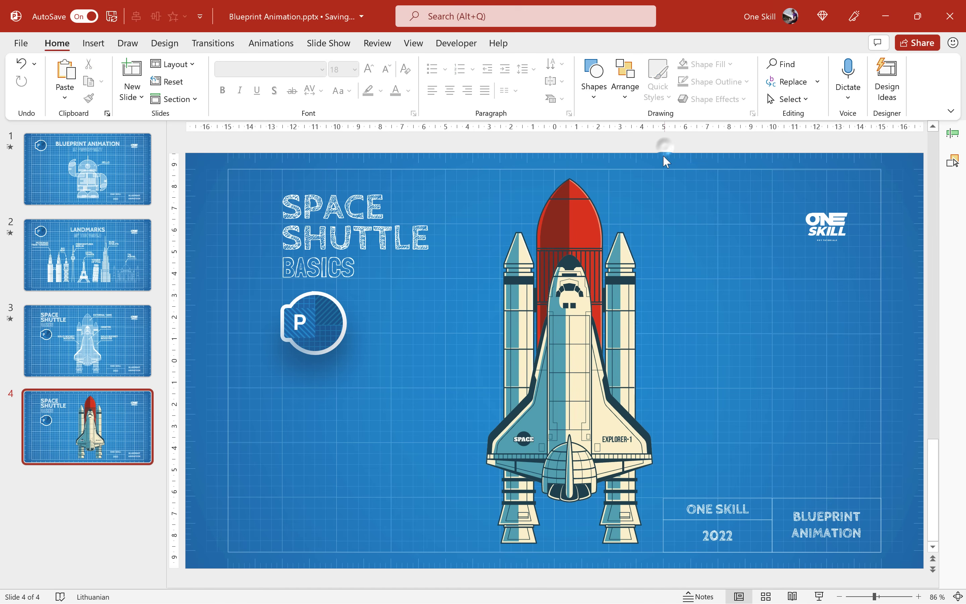
Delete the EXPLORER-1 label from the right wing and the SPACE label from the left wing.
left_click_drag(665, 209, 593, 567)
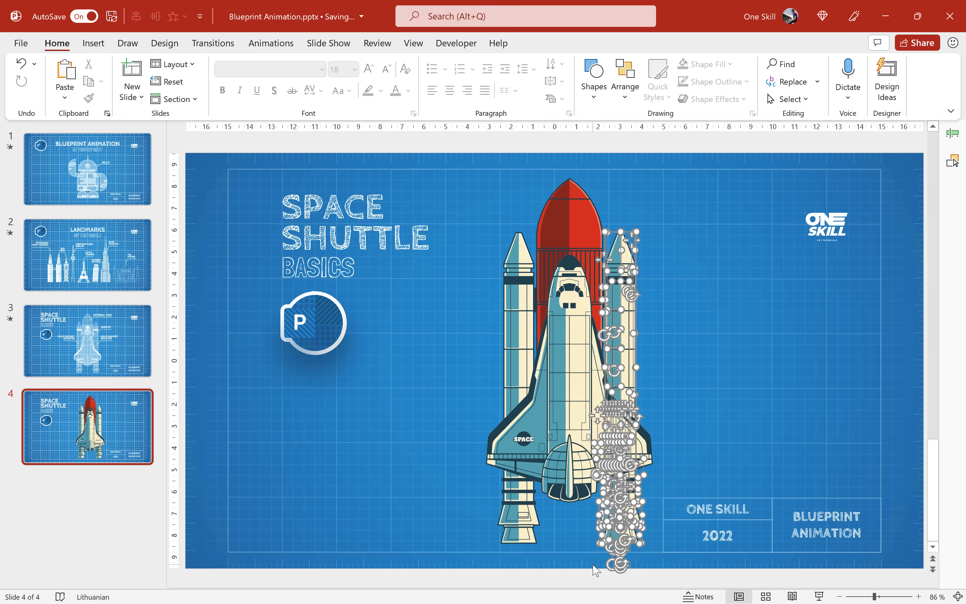
left_click_drag(626, 321, 699, 450)
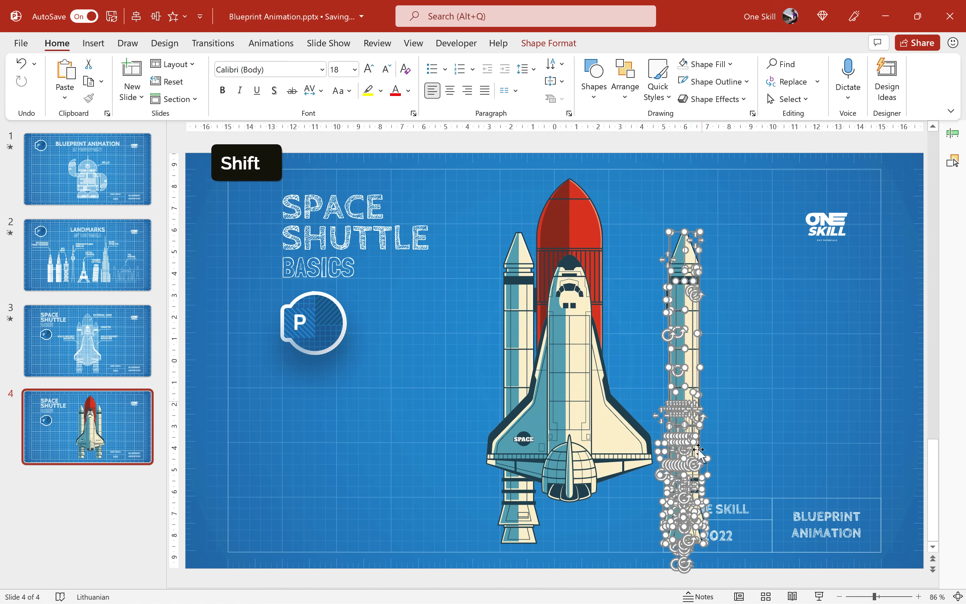
key("ctrl+z")
left_click(689, 418)
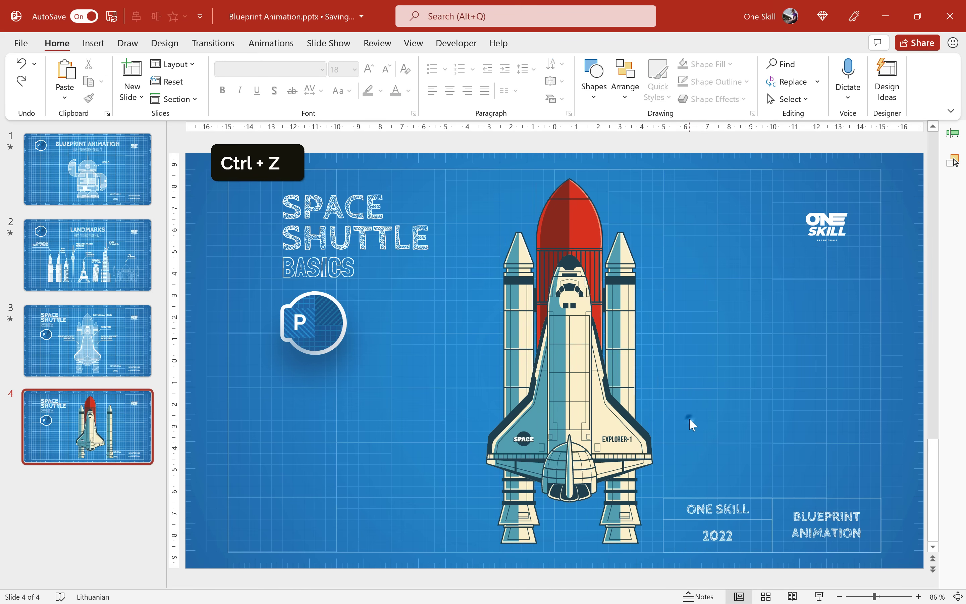
left_click(624, 438)
key("BackSpace")
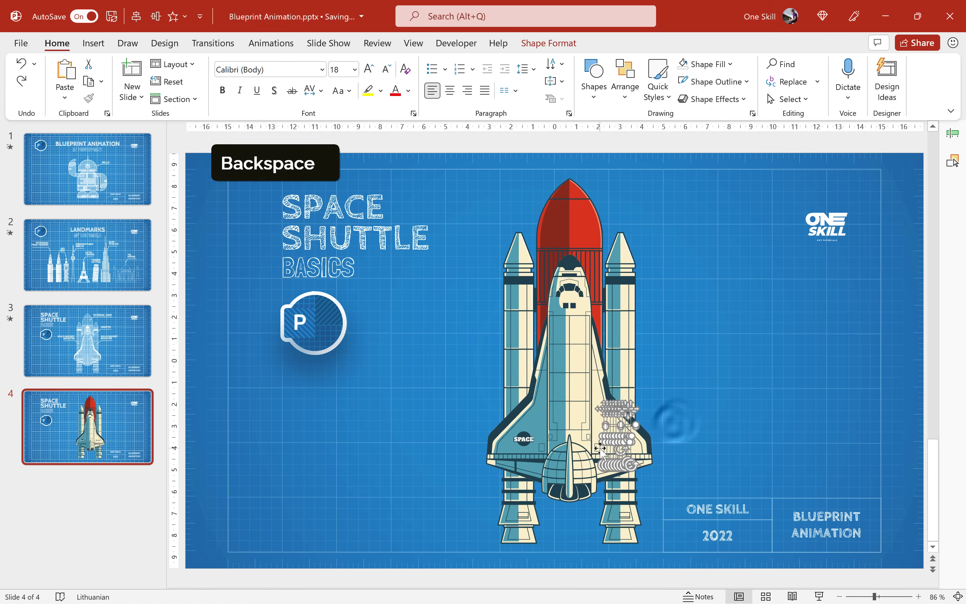
left_click_drag(465, 417, 539, 451)
key("BackSpace")
Move the right booster horizontally, keeping it level, well out to the right of the shuttle.
left_click_drag(678, 193, 604, 571)
left_click_drag(622, 304, 659, 302)
key("ctrl+z")
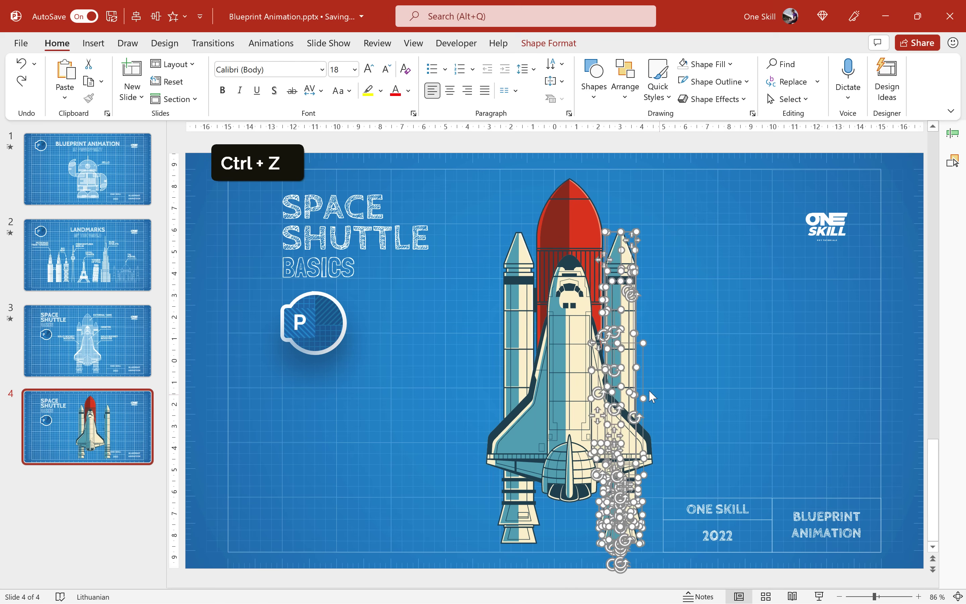
left_click_drag(585, 356, 649, 357)
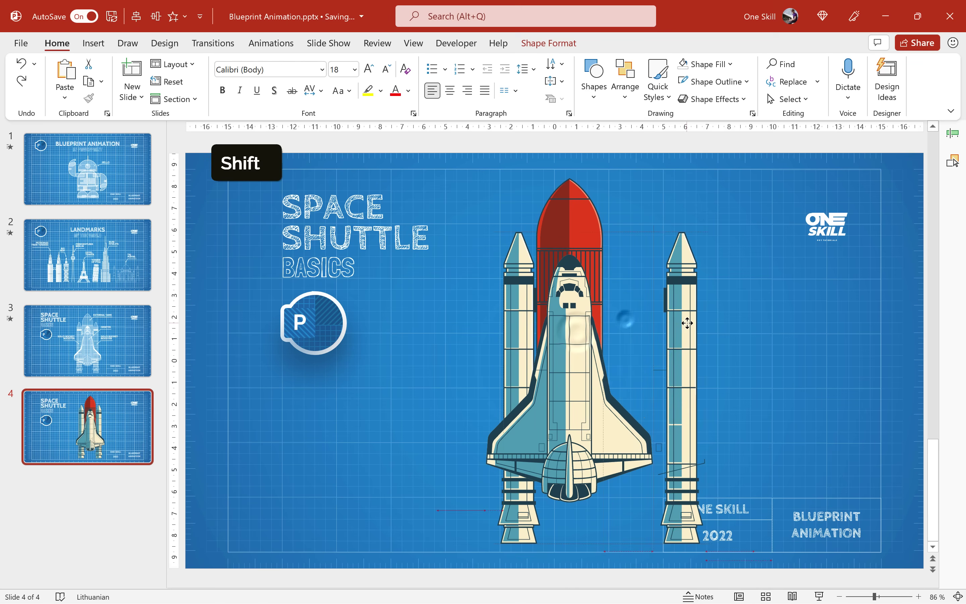
key("ctrl+z")
scroll(617, 481, "up", 10)
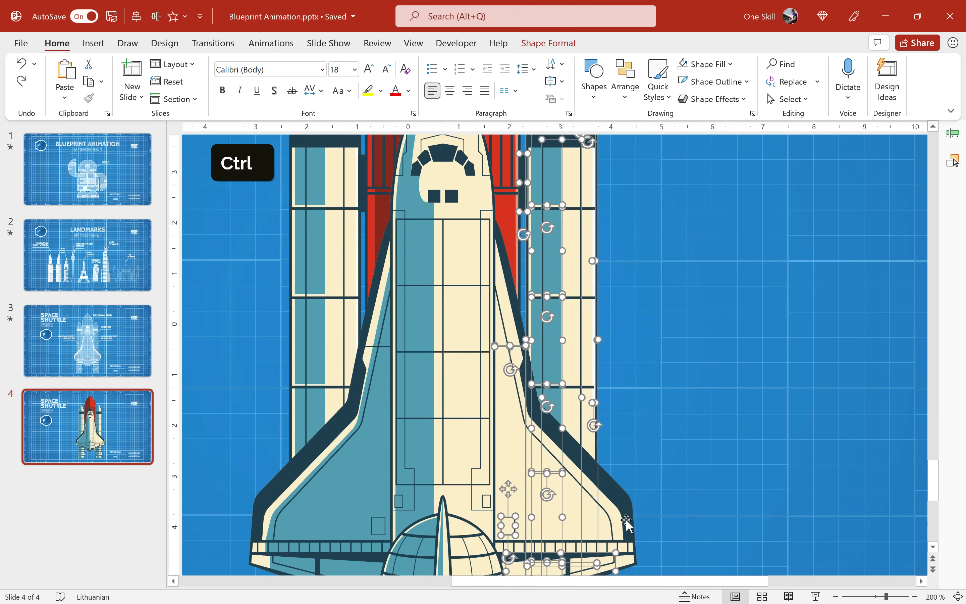
left_click_drag(589, 239, 658, 237)
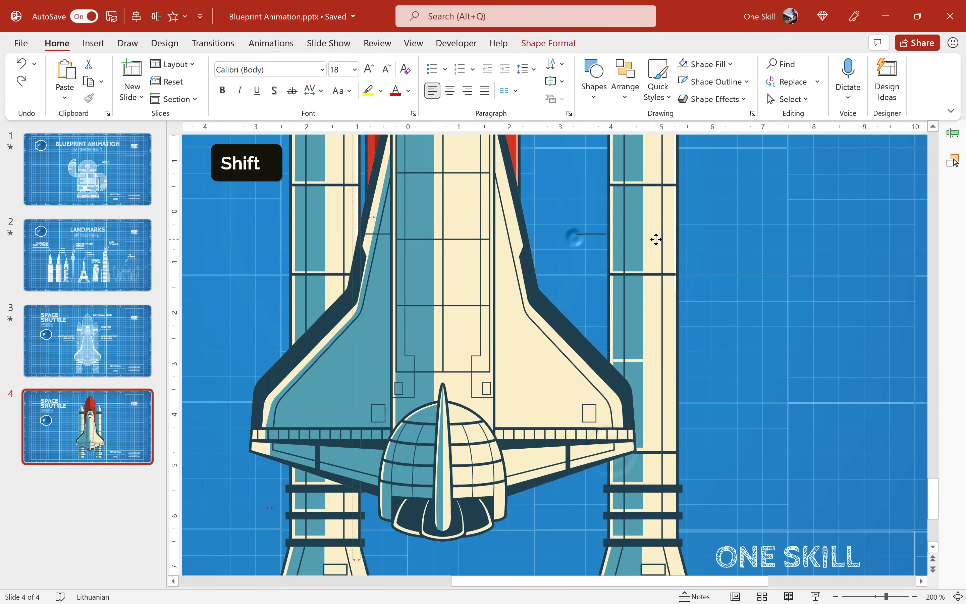
key("ctrl+z")
left_click_drag(589, 242, 652, 240)
key("ctrl+z")
left_click_drag(588, 239, 797, 240)
left_click(959, 597)
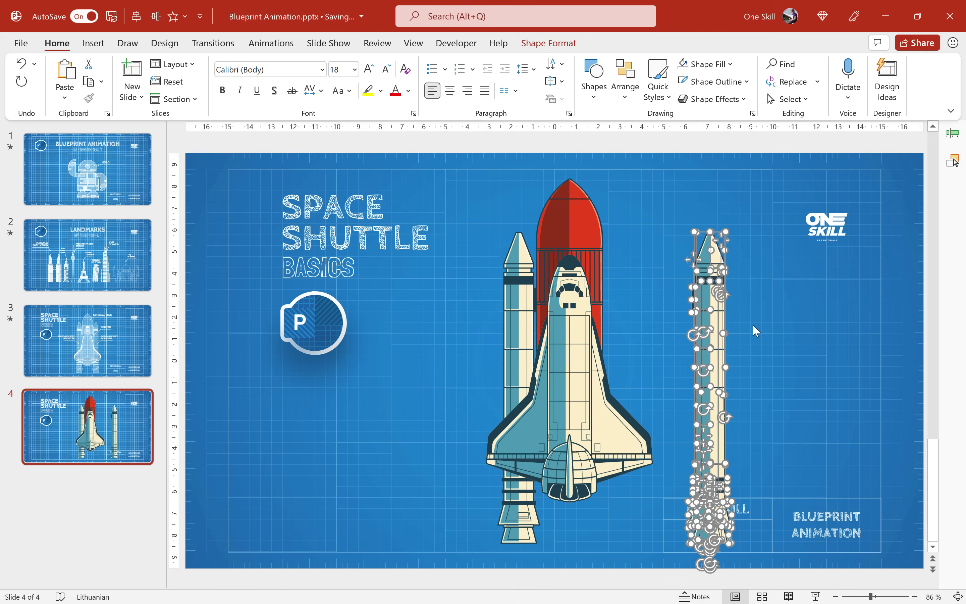
left_click_drag(717, 341, 777, 346)
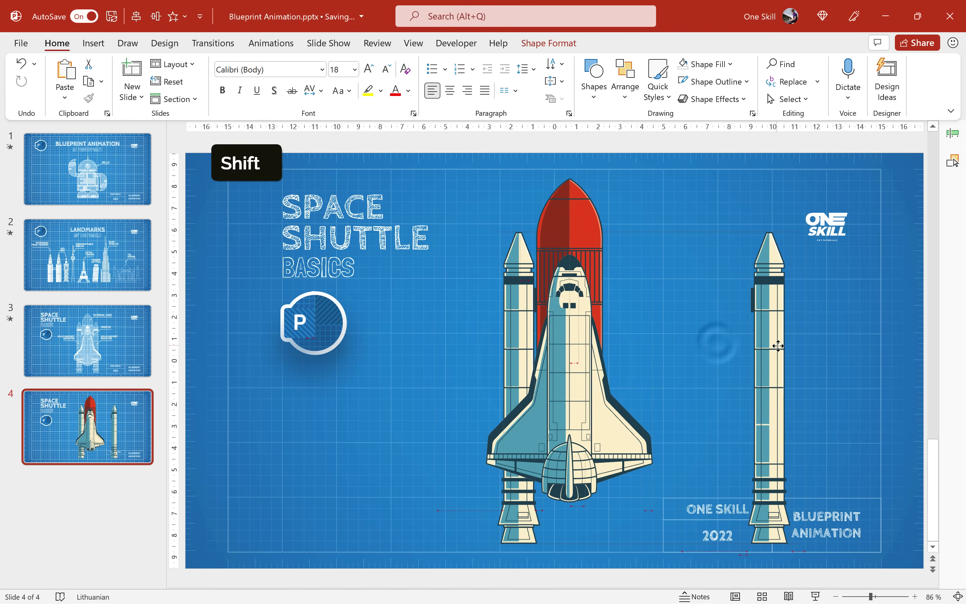
Ungroup the right booster and delete its blue middle stripe pieces and teal lower skirt.
key("ctrl+shift+g")
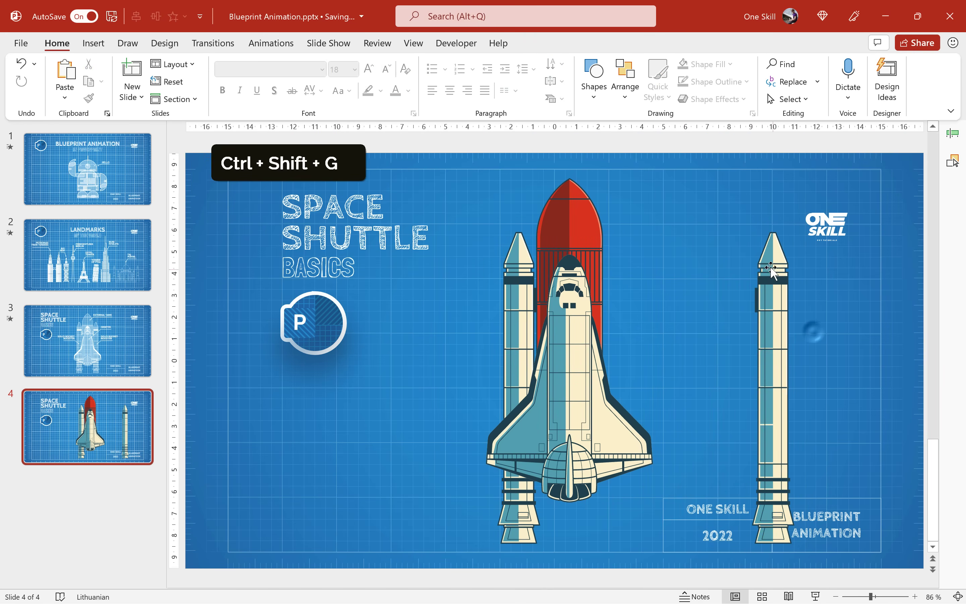
left_click(773, 276)
key("BackSpace")
left_click(768, 327)
key("BackSpace")
left_click(770, 363)
key("BackSpace")
left_click(770, 411)
key("BackSpace")
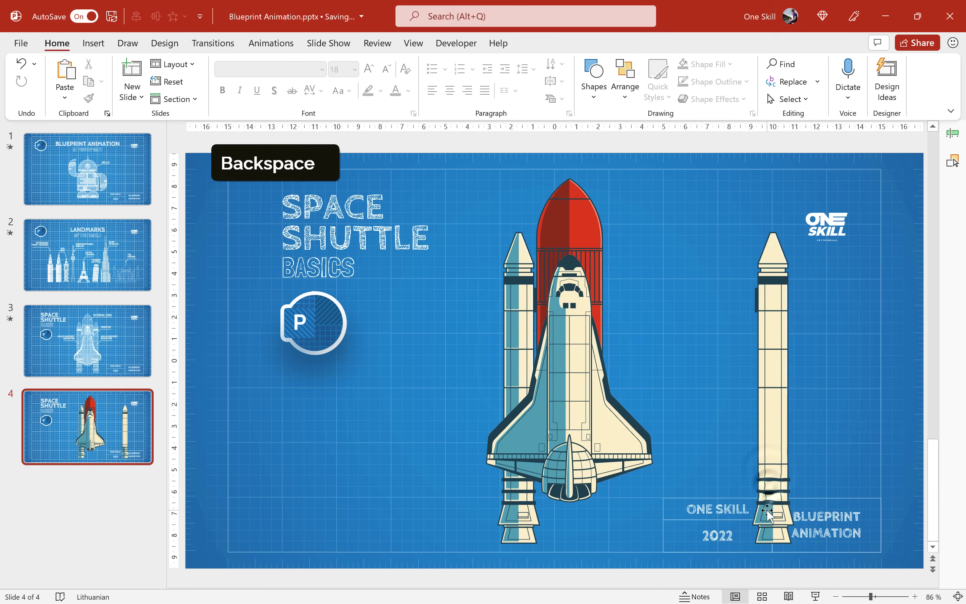
left_click(771, 535)
key("BackSpace")
Delete the teal stripe between the booster's nozzle sections.
left_click(769, 513)
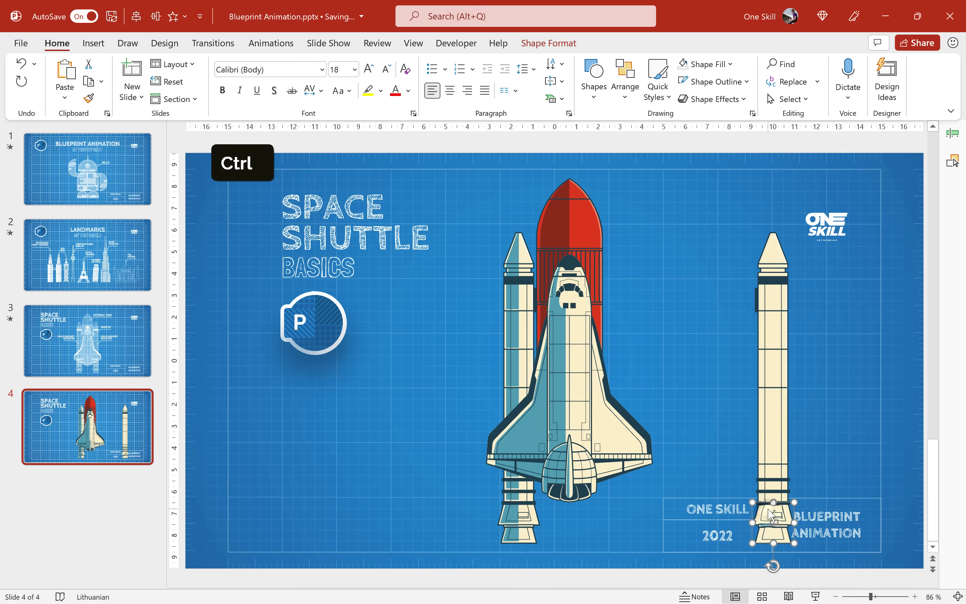
scroll(769, 513, "up", 10)
left_click(534, 367)
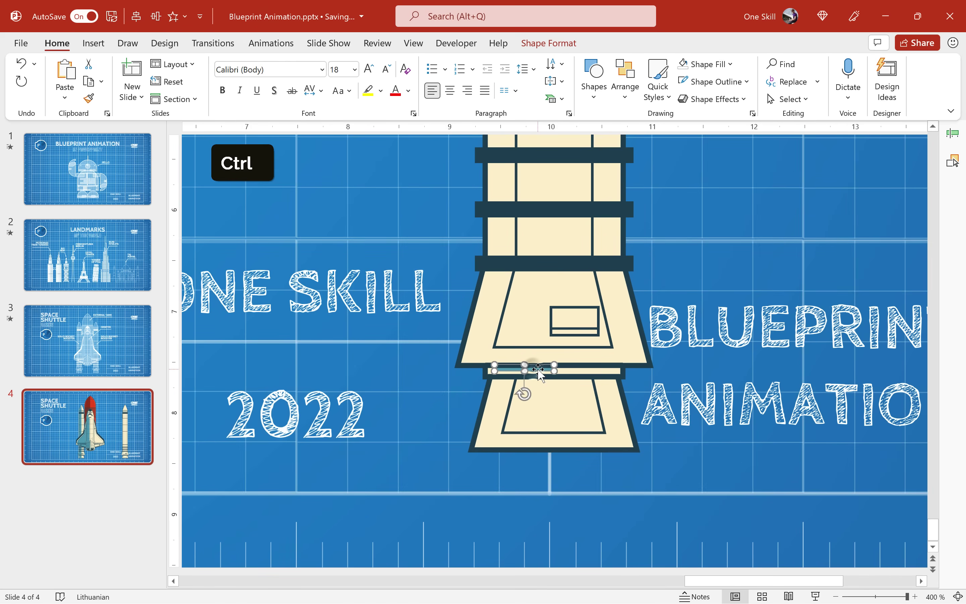
key("BackSpace")
scroll(559, 281, "down", 5)
scroll(574, 287, "up", 10)
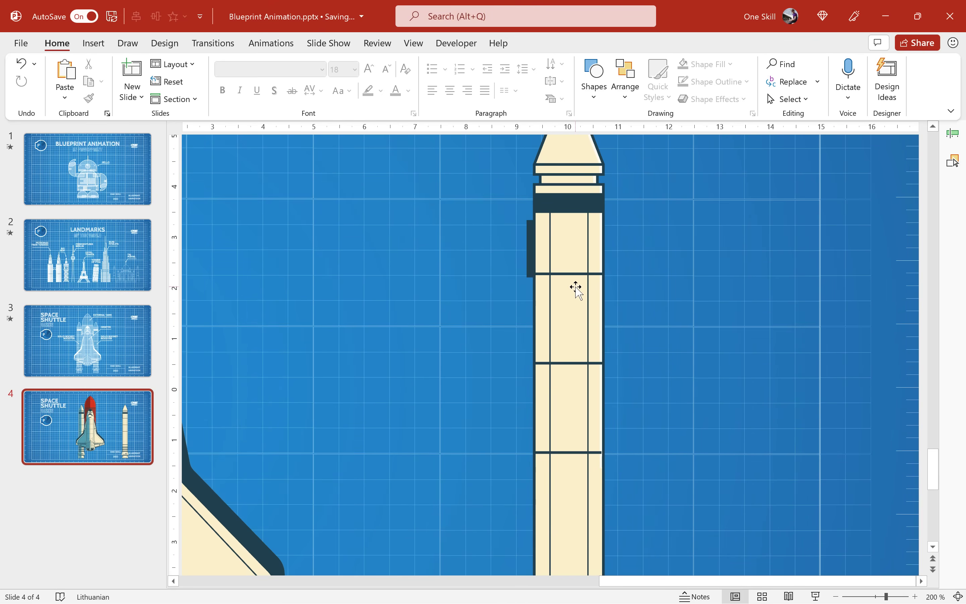
Pull off and delete the white nose-cone highlight and the lower sliver, then fit the slide.
left_click(587, 199)
scroll(586, 200, "up", 5)
left_click_drag(559, 320, 608, 312)
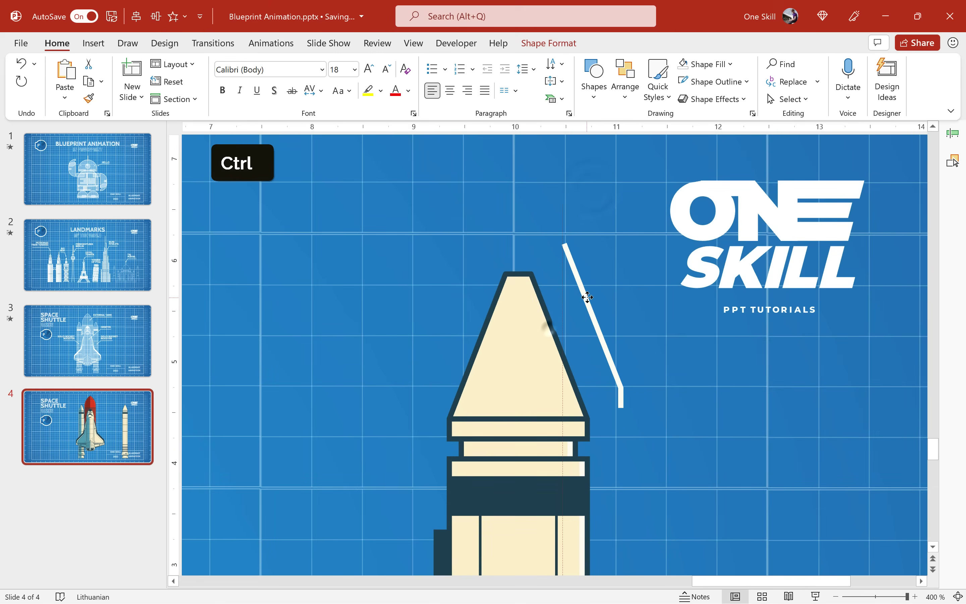
key("BackSpace")
left_click(582, 461)
key("BackSpace")
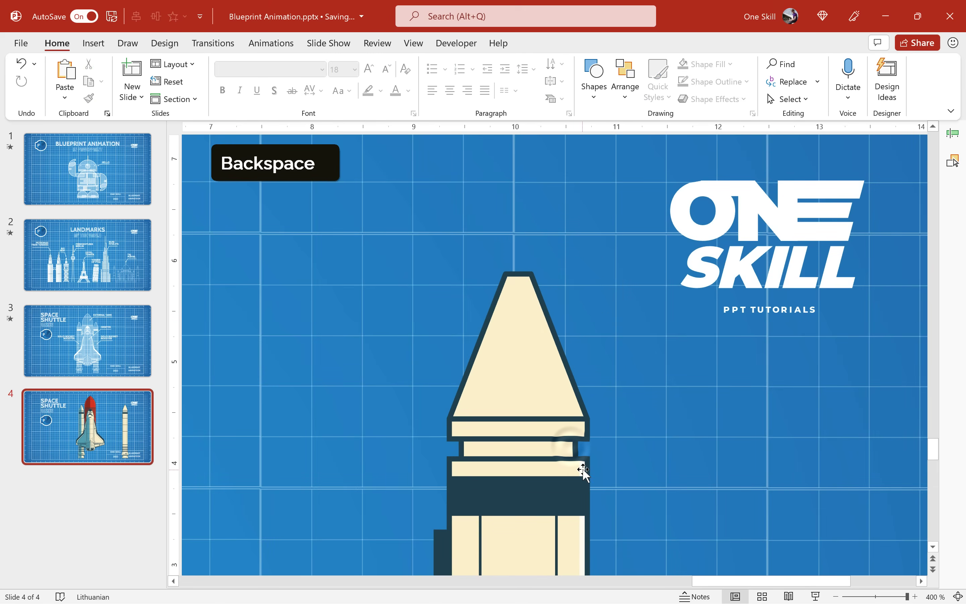
scroll(639, 519, "up", 1)
left_click(958, 596)
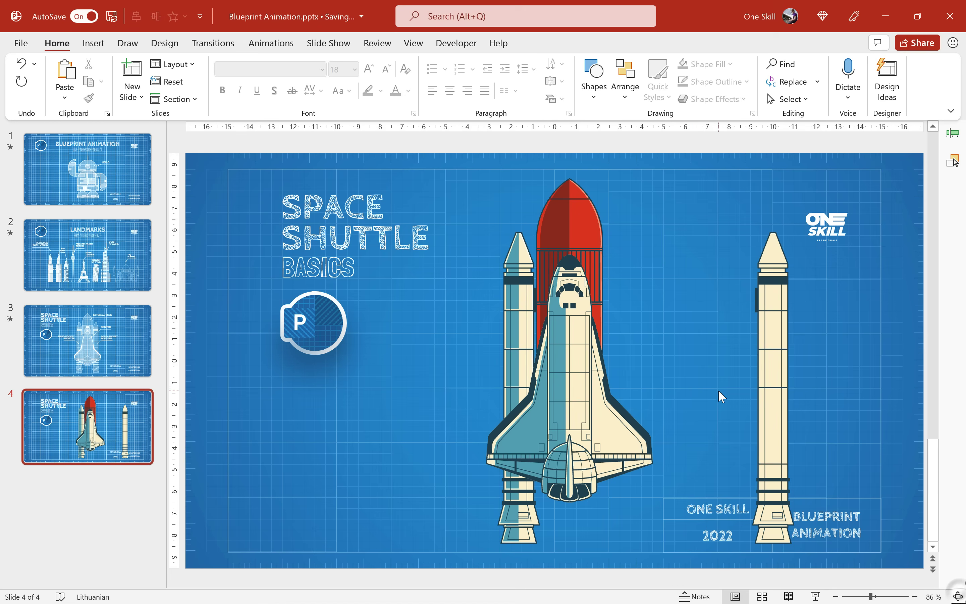
Union the booster's cream body and nozzle fills into a single shape.
left_click(774, 299)
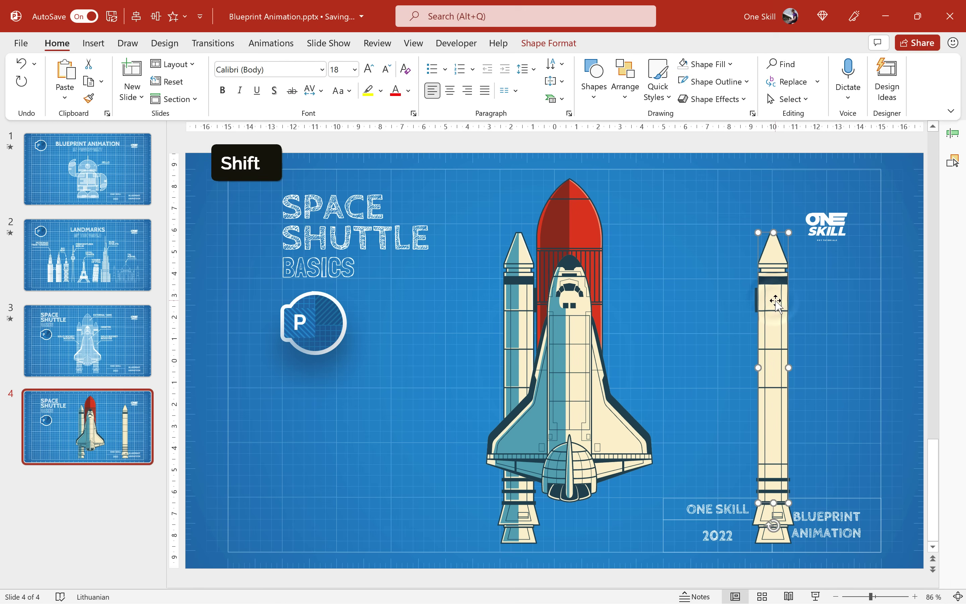
left_click_drag(769, 300, 701, 300)
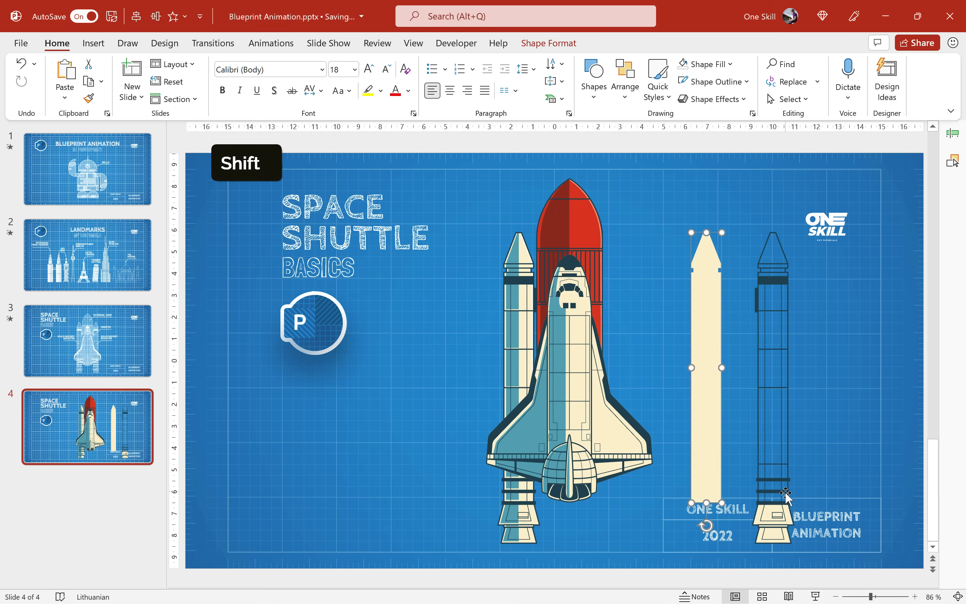
key("ctrl+z")
left_click(767, 507)
left_click_drag(767, 508, 727, 508)
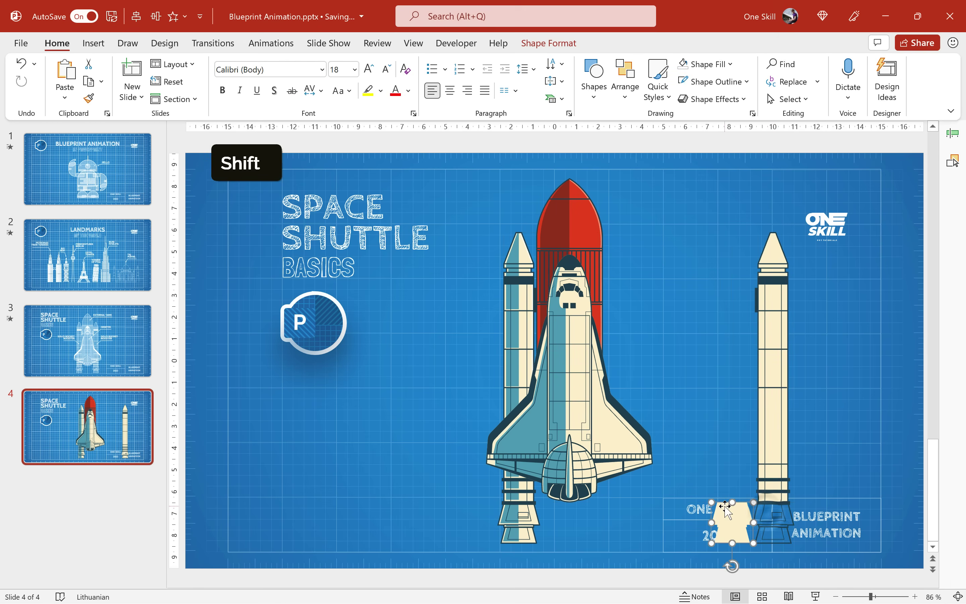
key("ctrl+z")
left_click(775, 464, "shift")
left_click(568, 47)
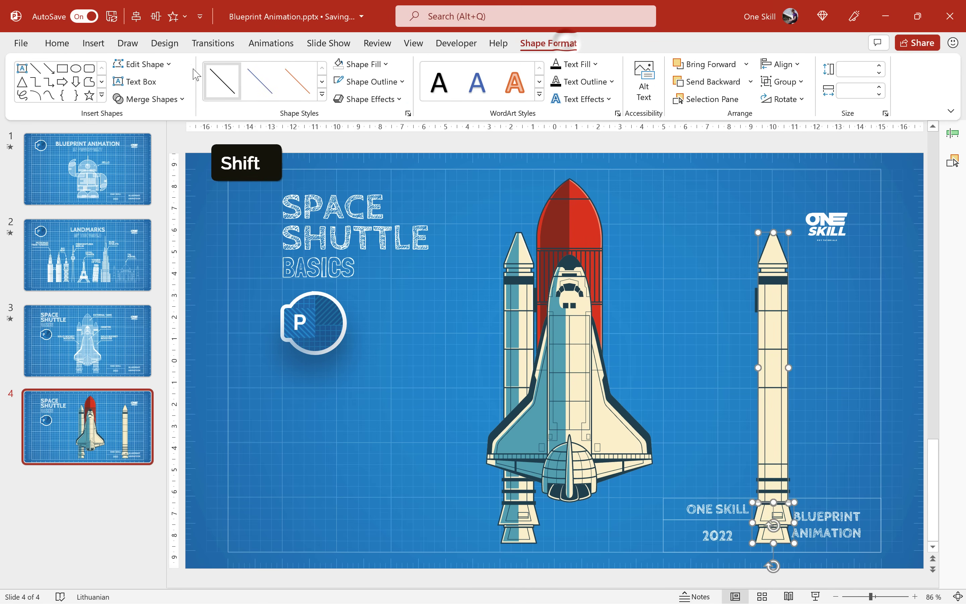
left_click(160, 99)
left_click(148, 118)
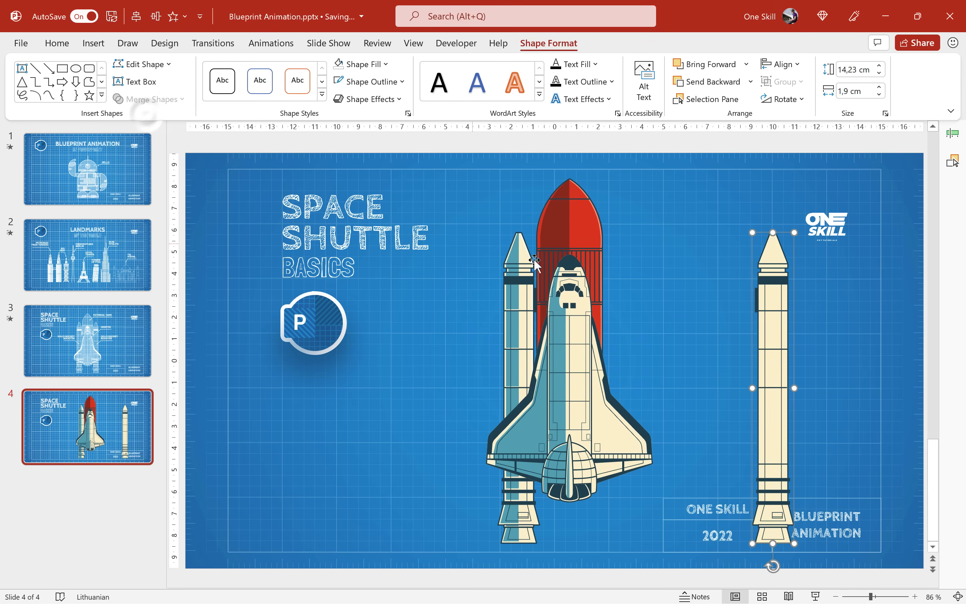
Fill the merged booster shape white.
left_click_drag(775, 310, 714, 310)
key("ctrl+z")
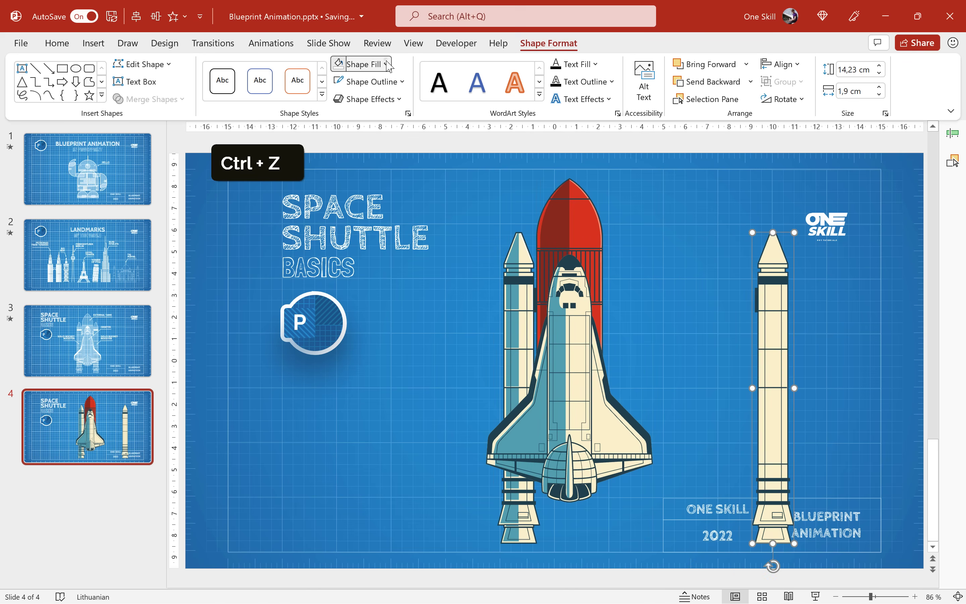
left_click(360, 64)
left_click(338, 99)
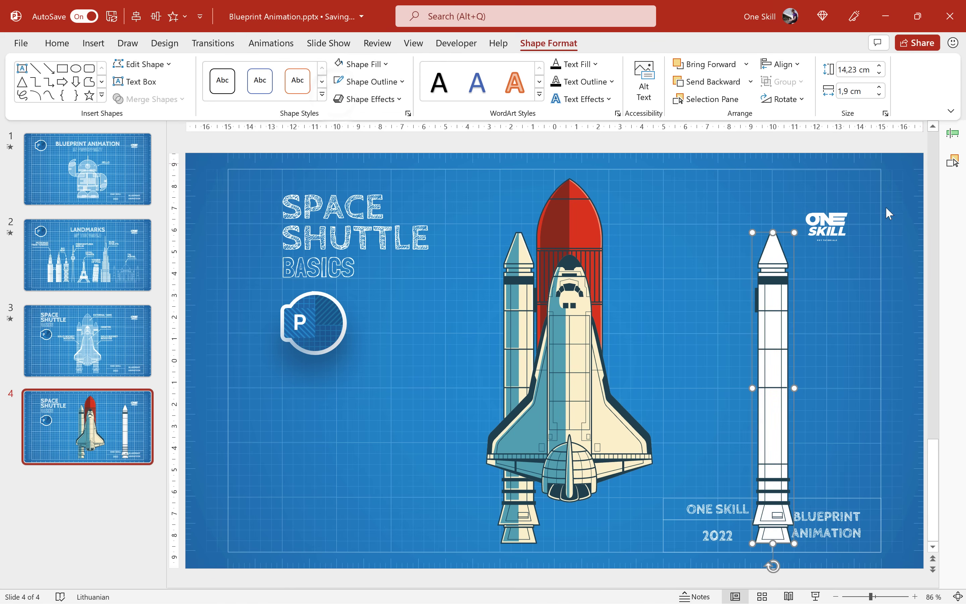
Set the merged white fill to 75% transparency and slide it left out of the outline.
right_click(771, 251)
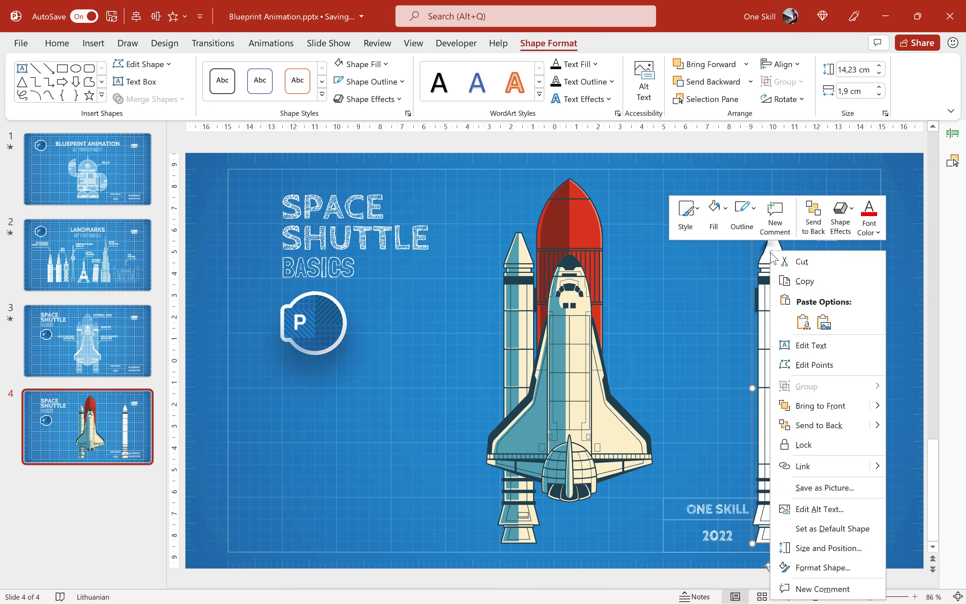
left_click(821, 564)
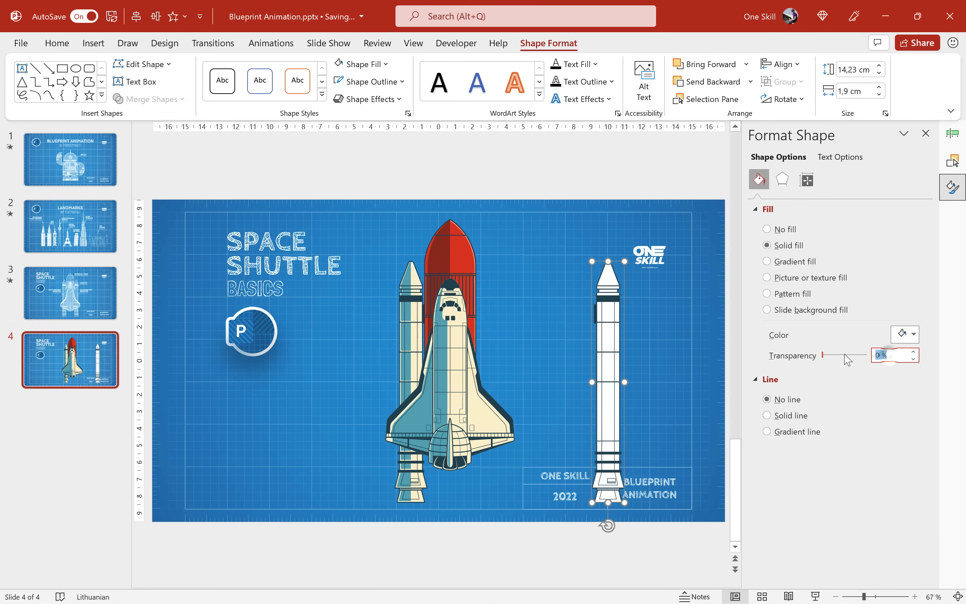
type("75")
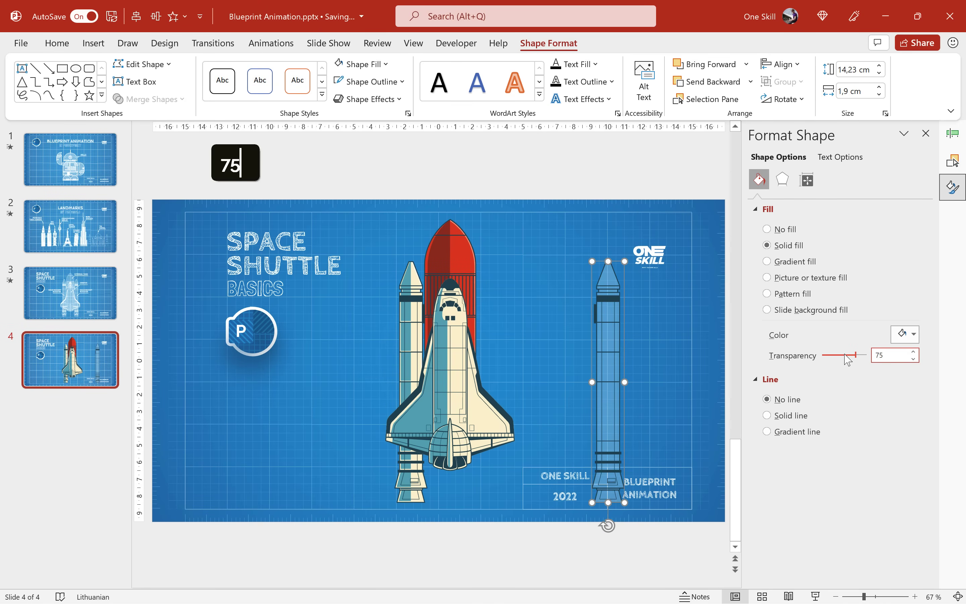
key("Return")
left_click(659, 306)
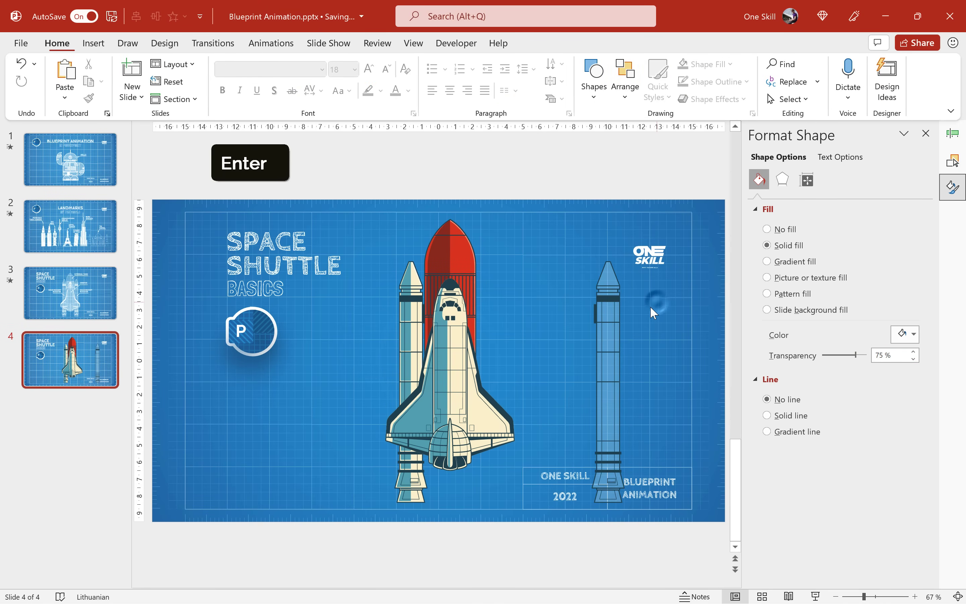
left_click(622, 321)
left_click_drag(608, 313, 557, 313)
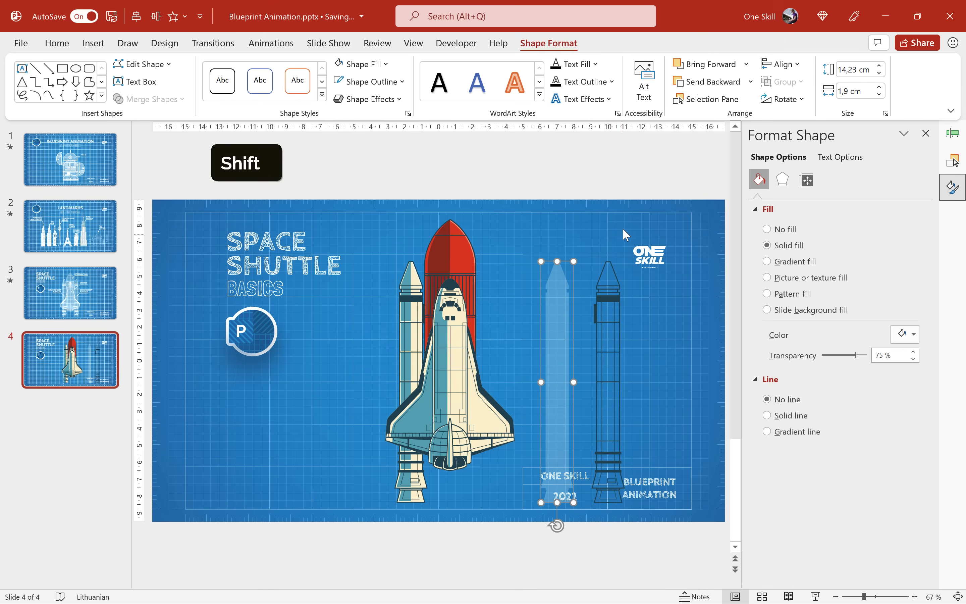
Make all the right booster's outline parts white and group them.
left_click_drag(634, 190, 591, 523)
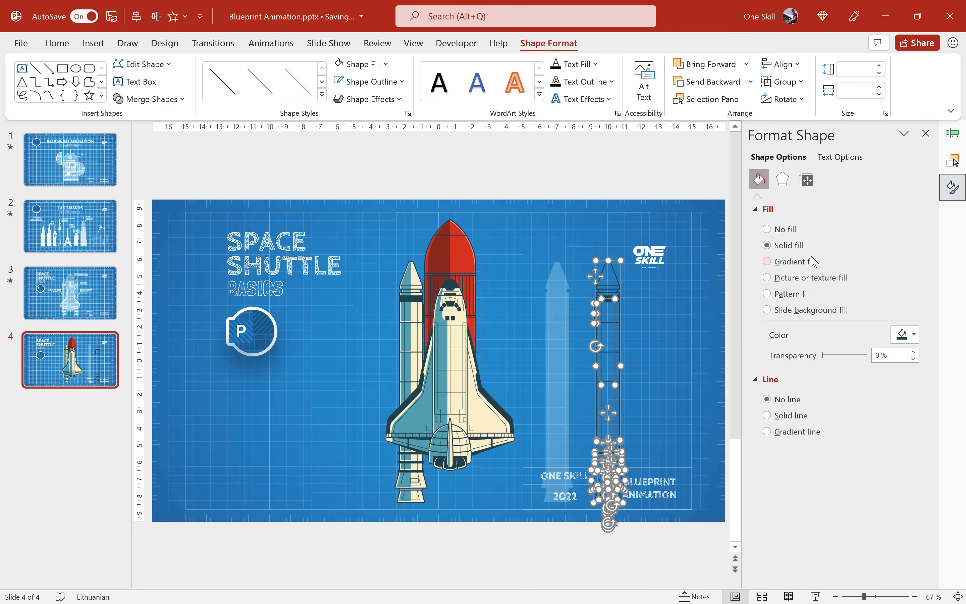
left_click(909, 336)
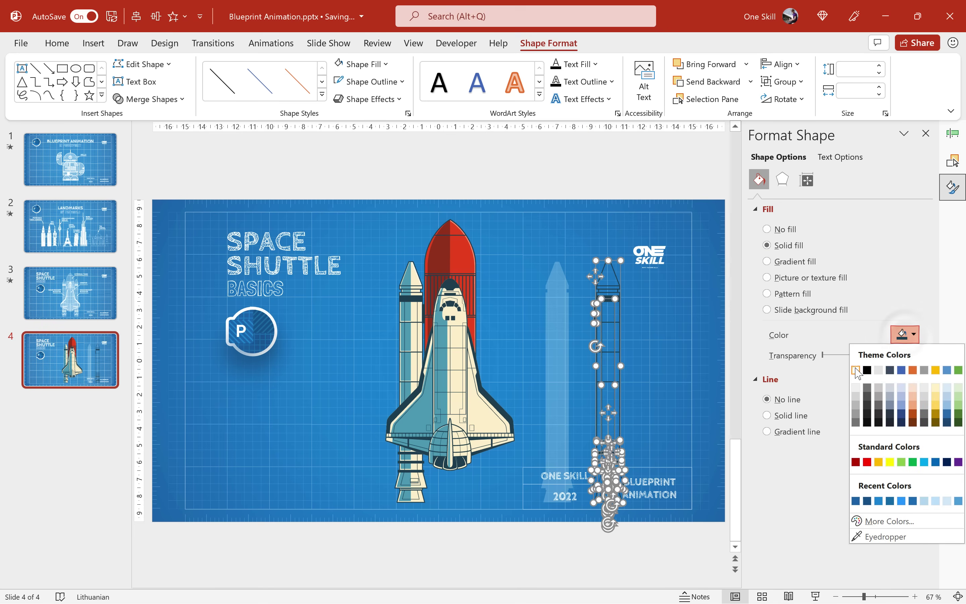
left_click(857, 371)
key("ctrl+g")
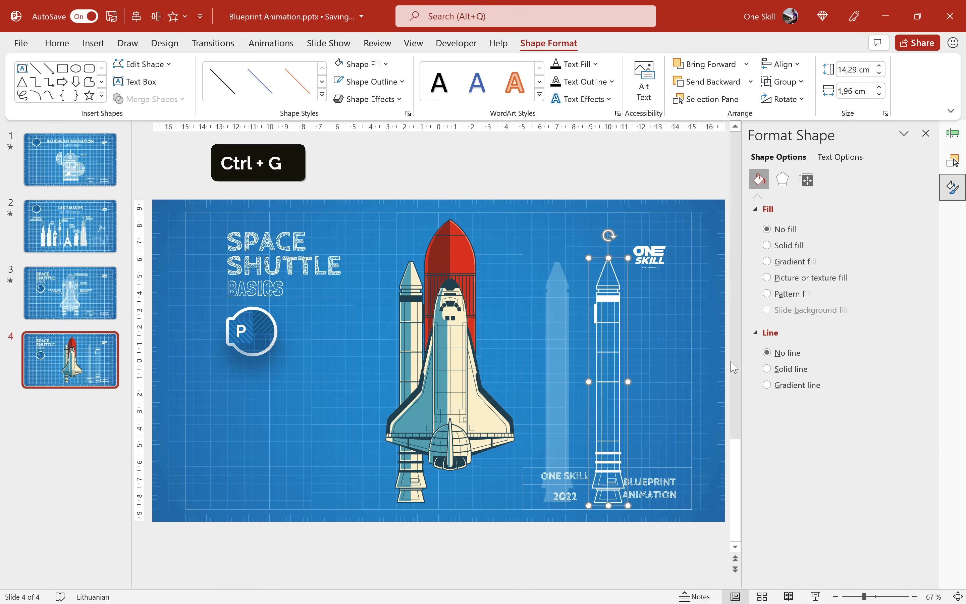
Centre the translucent fill inside the white outline and move the booster beside the shuttle.
left_click(566, 288, "shift")
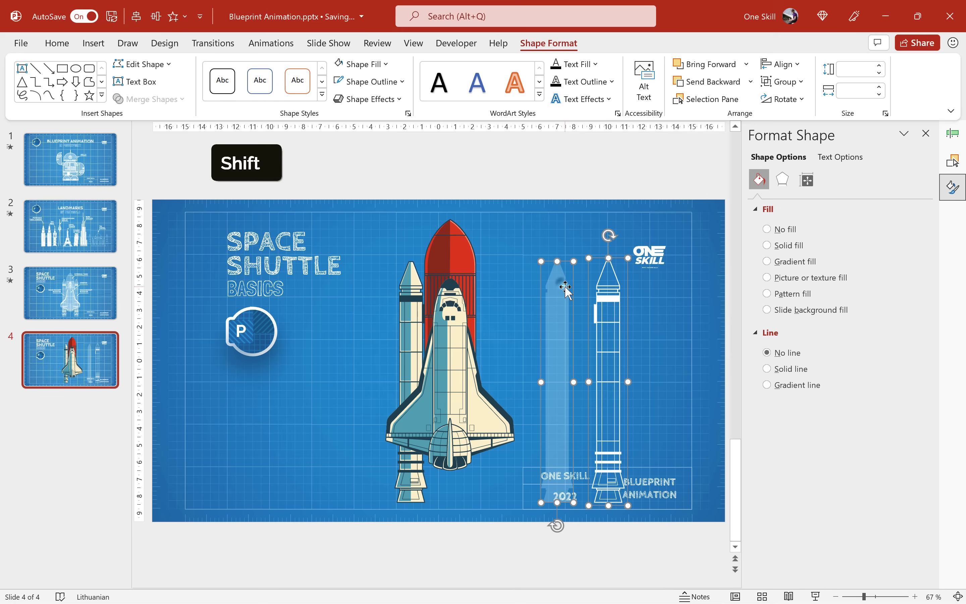
left_click(137, 17)
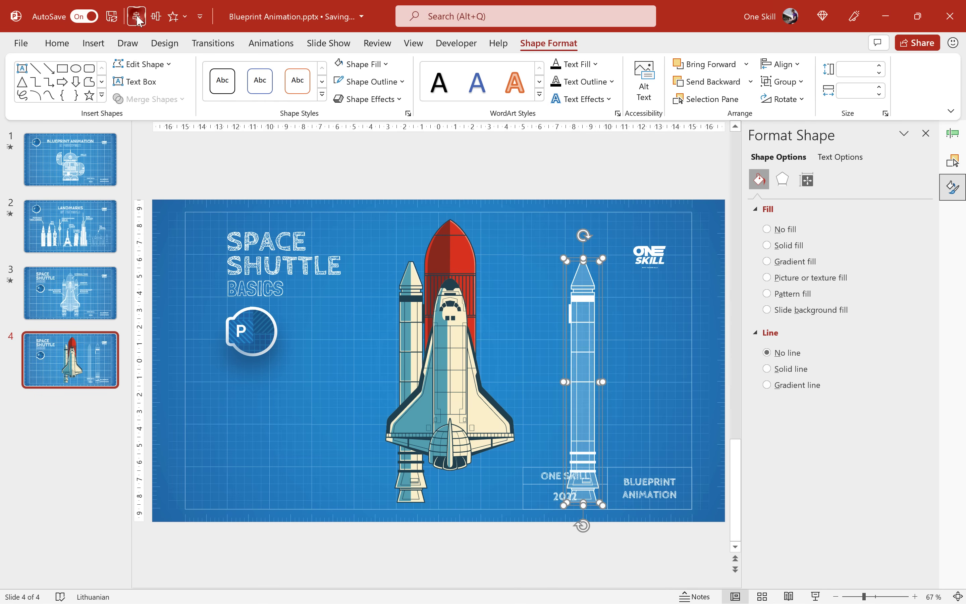
left_click_drag(587, 317, 522, 317)
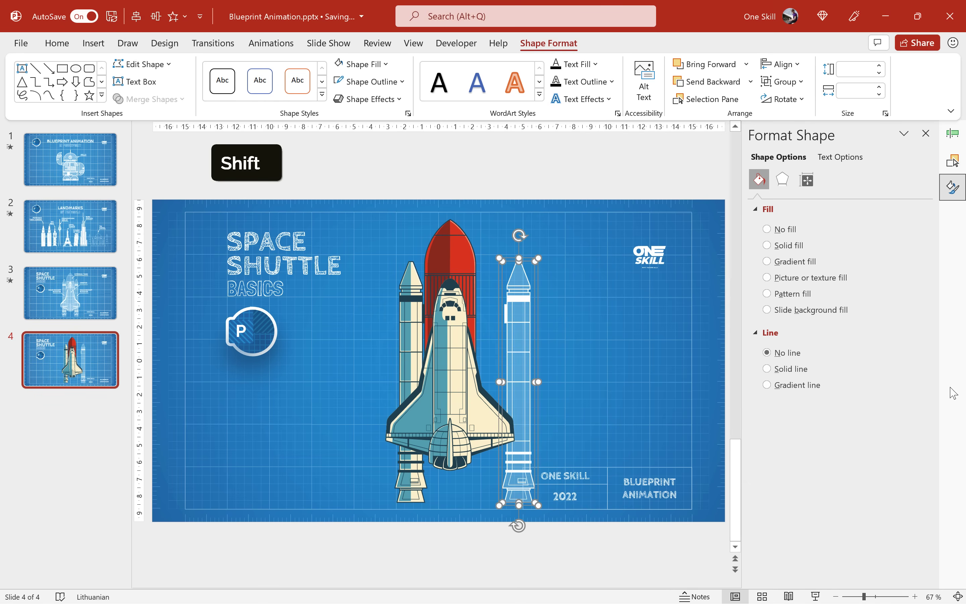
left_click(954, 186)
left_click(689, 147)
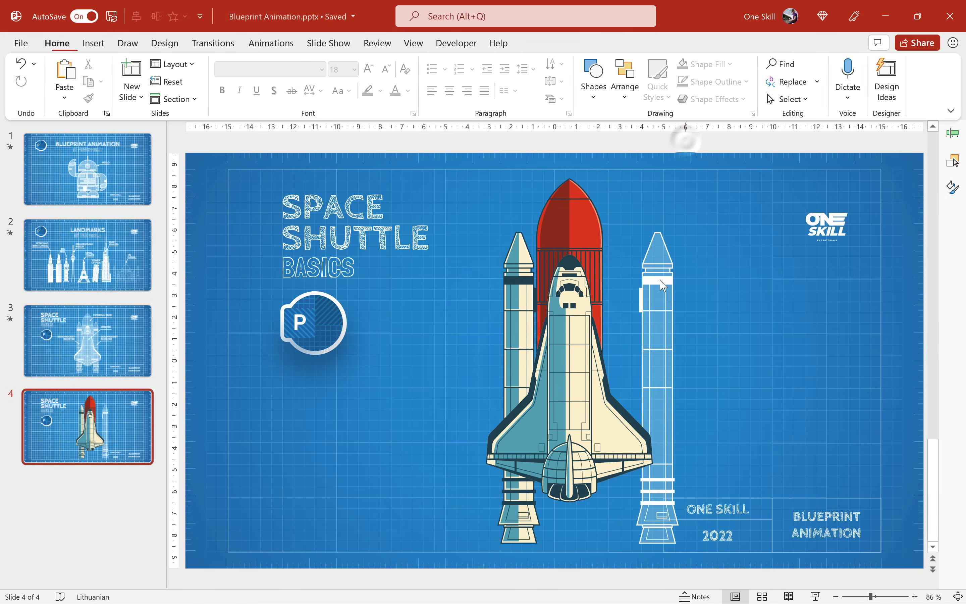
Compare with slide 3's blueprint shuttle, then select slide 4's coloured shuttle and right booster.
left_click(116, 333)
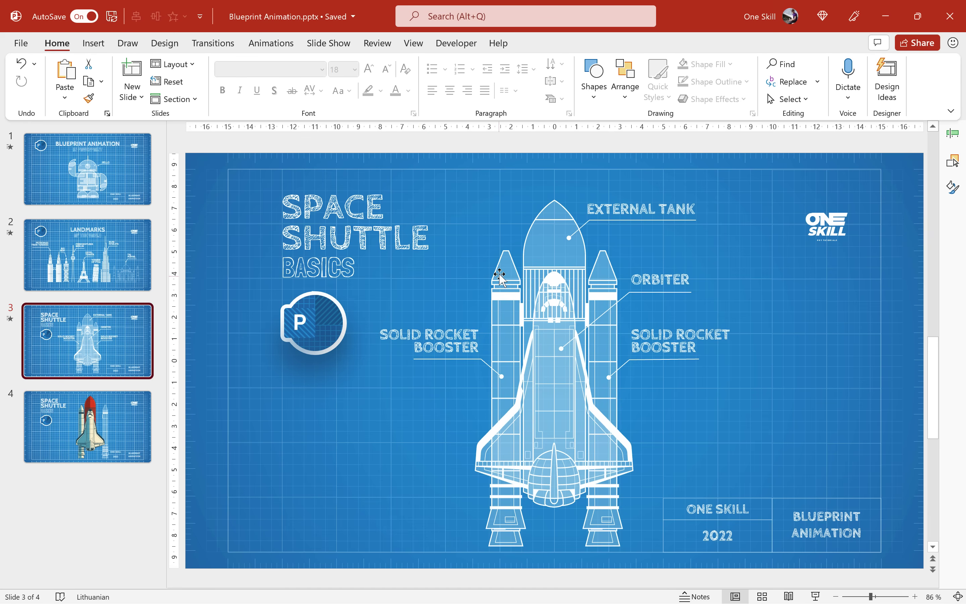
left_click(88, 427)
left_click(658, 379)
left_click(579, 264, "shift")
Delete slide 4's coloured shuttle and paste in slide 3's orbiter, tank and two outline boosters.
key("BackSpace")
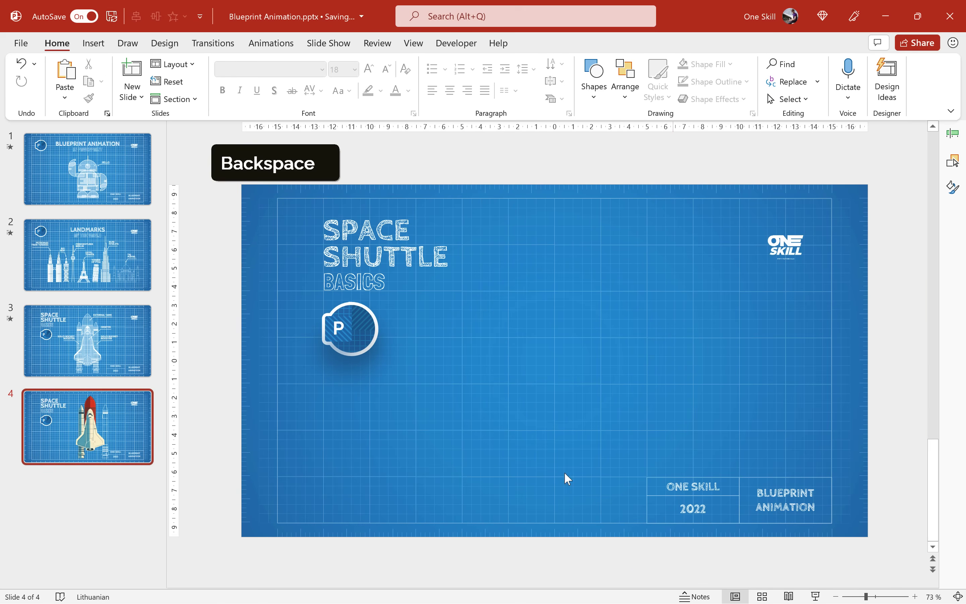
left_click(111, 340)
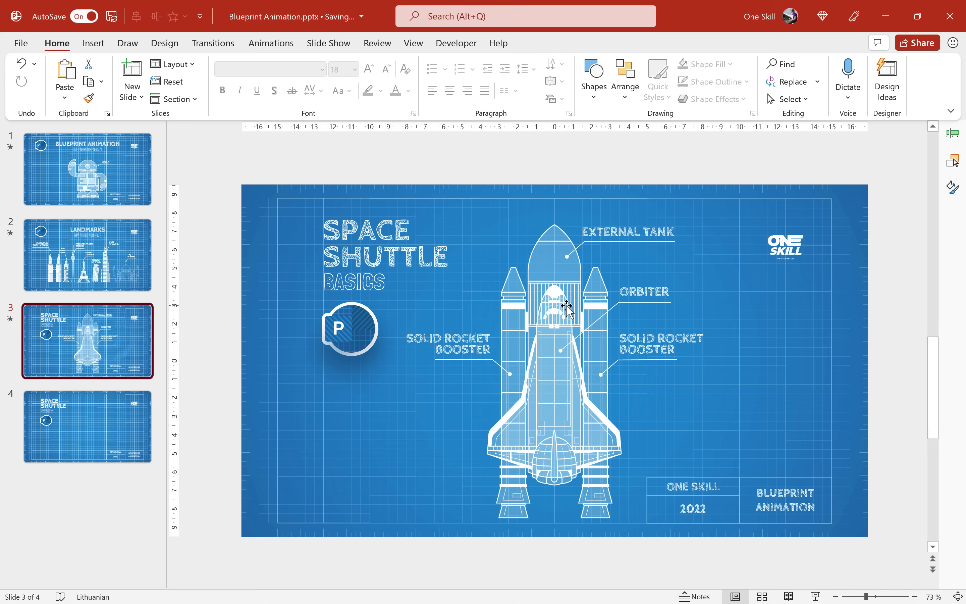
left_click(554, 308)
left_click(515, 279, "shift")
left_click(555, 243, "shift")
left_click(596, 276, "shift")
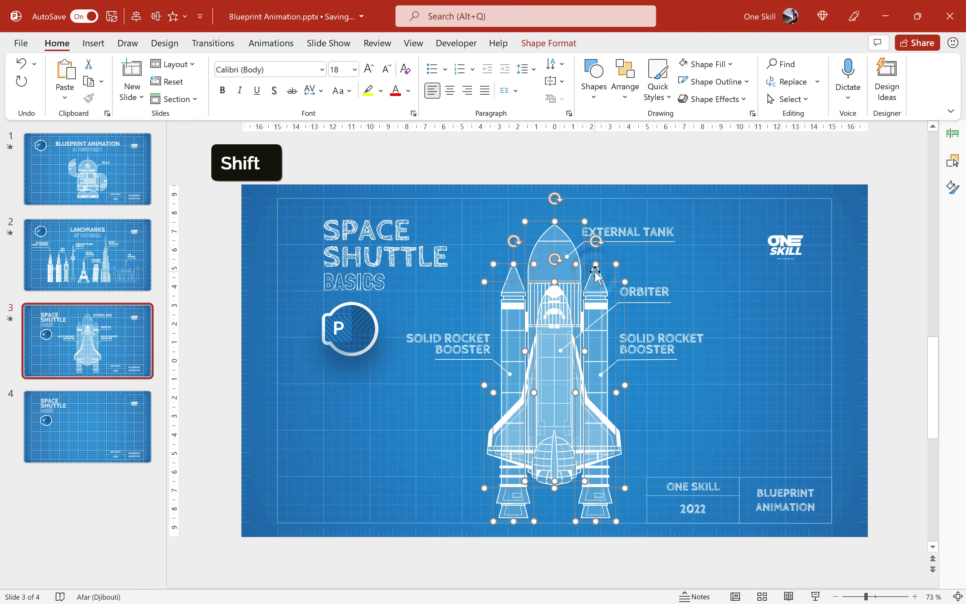
key("ctrl")
left_click(88, 427)
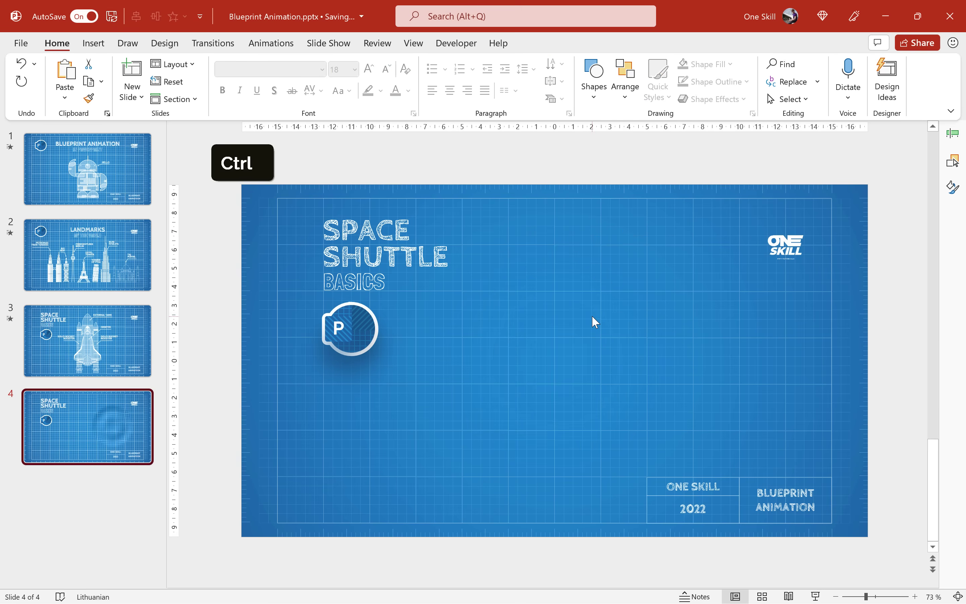
key("ctrl+v")
Remove the pasted shuttle's animations from the Animation Pane.
left_click(953, 134)
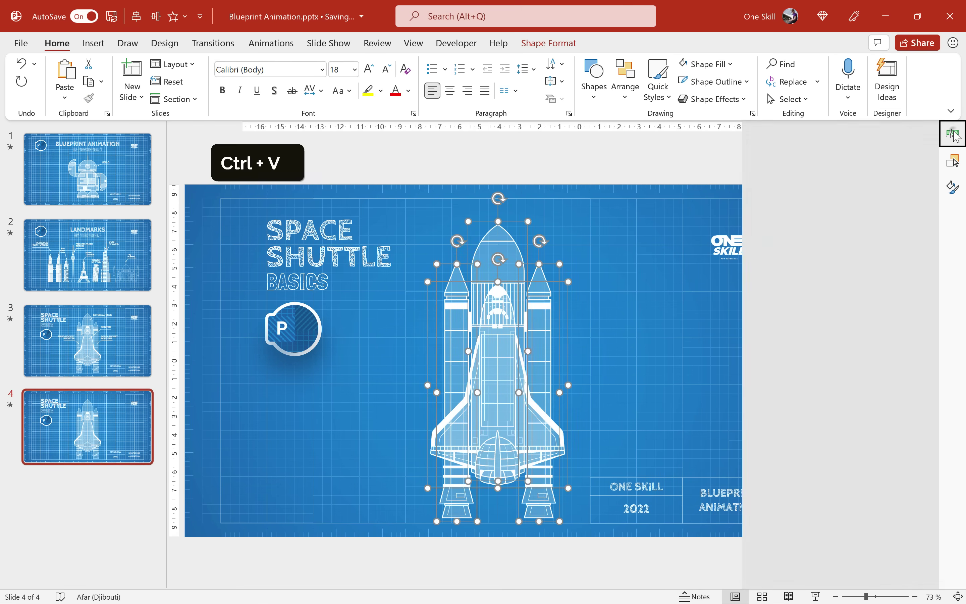
right_click(792, 196)
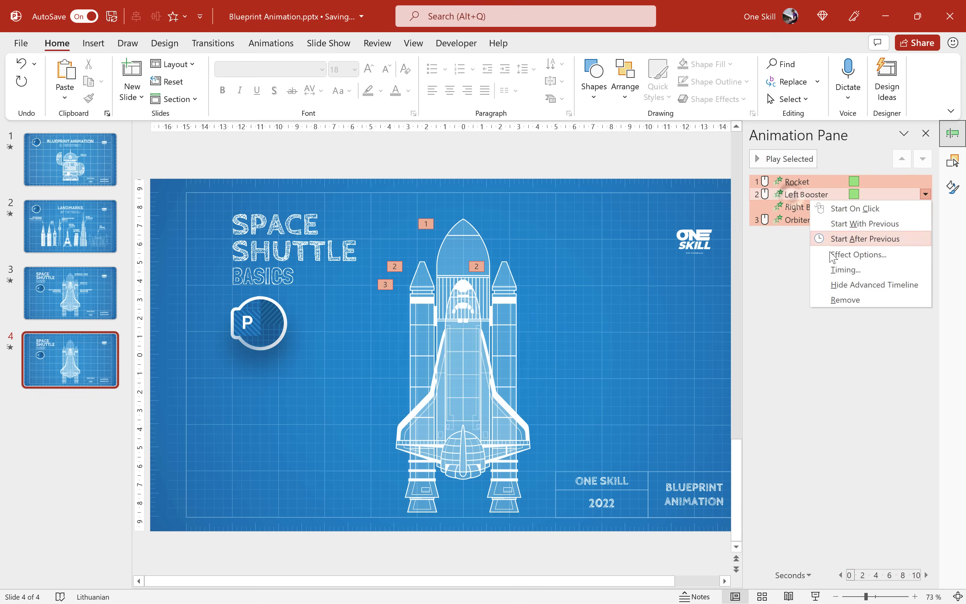
left_click(845, 297)
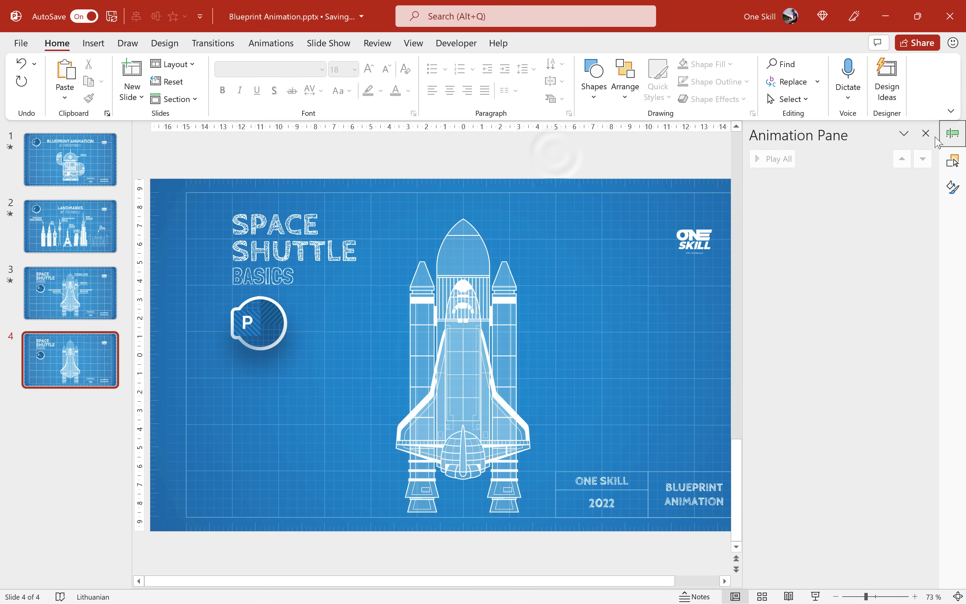
Collapse the grouped entries, including Info and Group 4, in the Selection Pane.
left_click(953, 134)
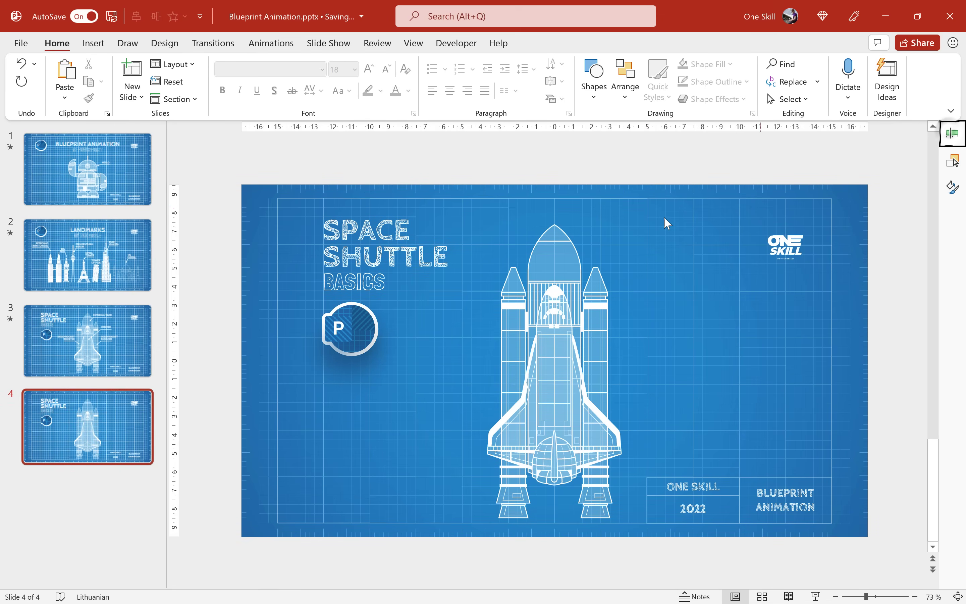
left_click(578, 331)
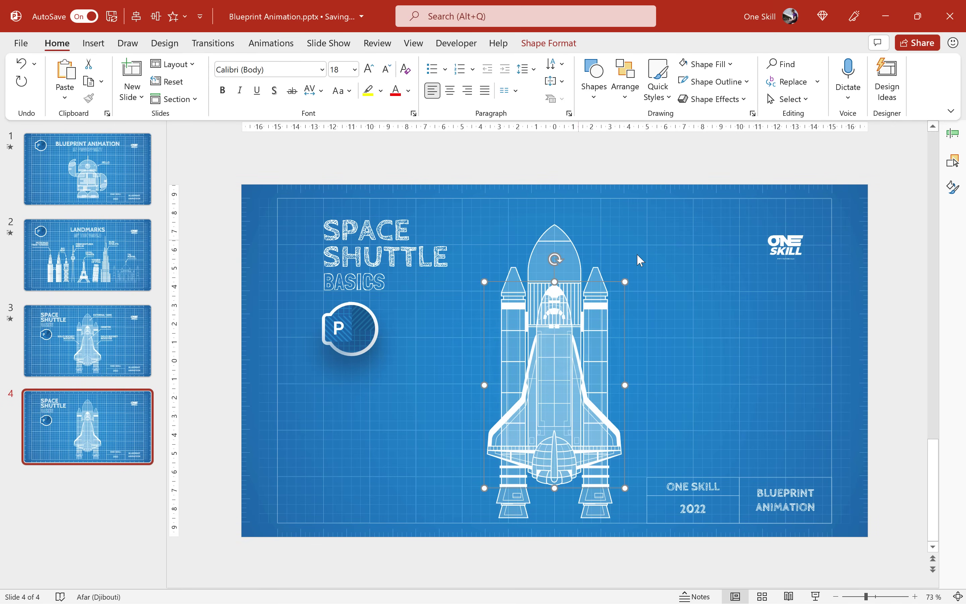
left_click(556, 236)
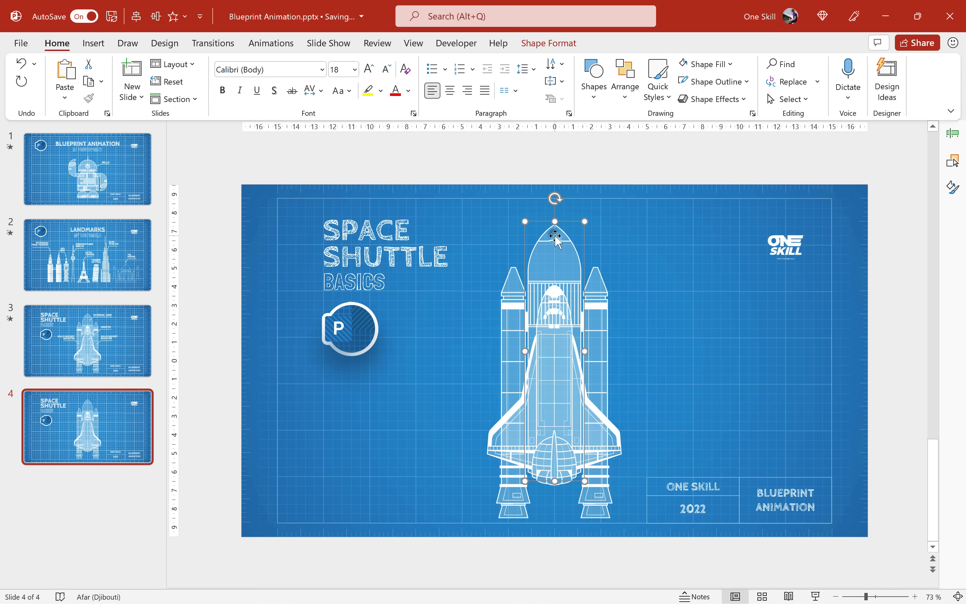
left_click(952, 162)
left_click(820, 183)
left_click(821, 197)
left_click(820, 210)
left_click(821, 237)
left_click(820, 250)
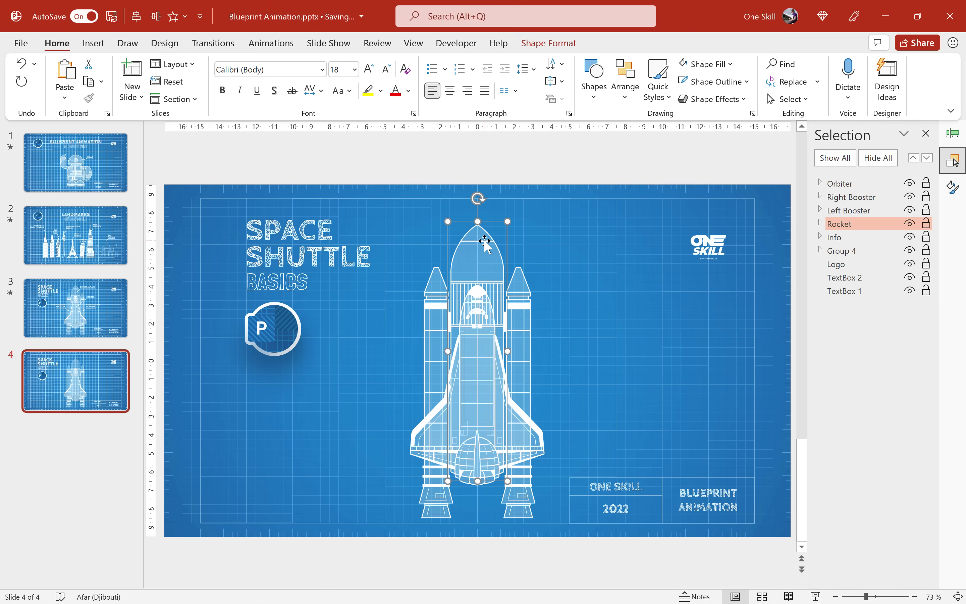
left_click(539, 173)
Apply a Fly In animation from the top to the Rocket.
left_click(482, 248)
left_click(271, 43)
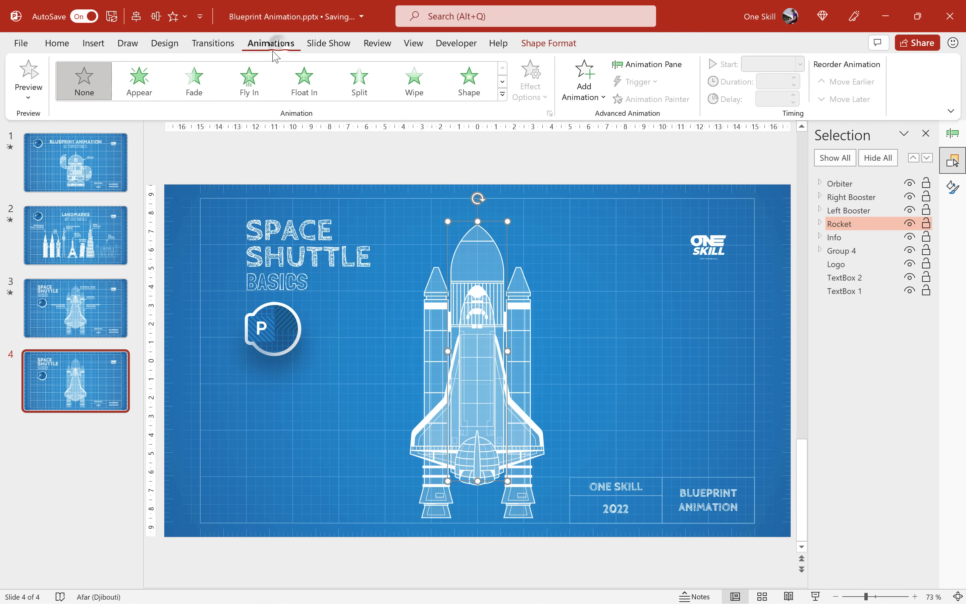
left_click(250, 83)
left_click(530, 88)
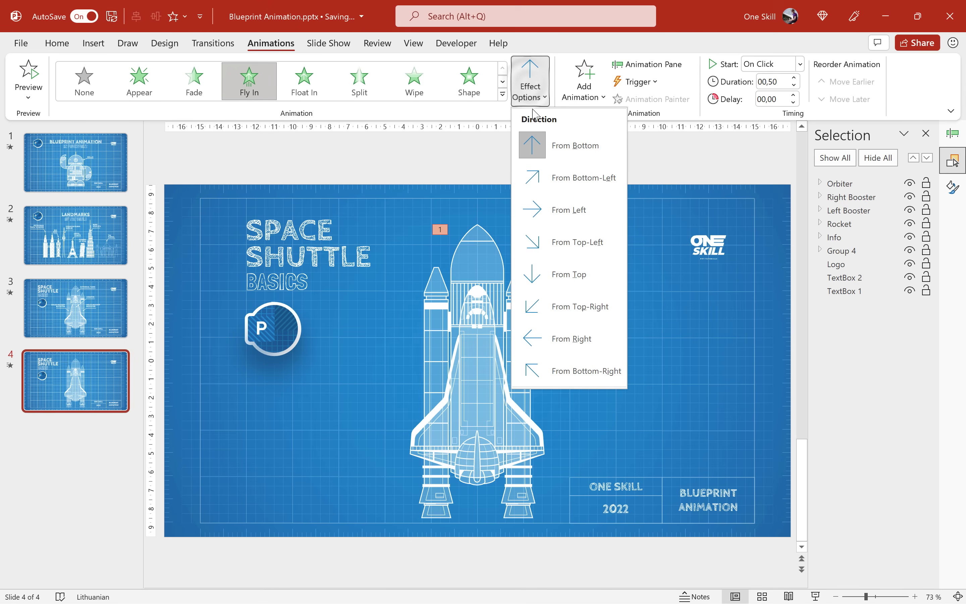
left_click(565, 276)
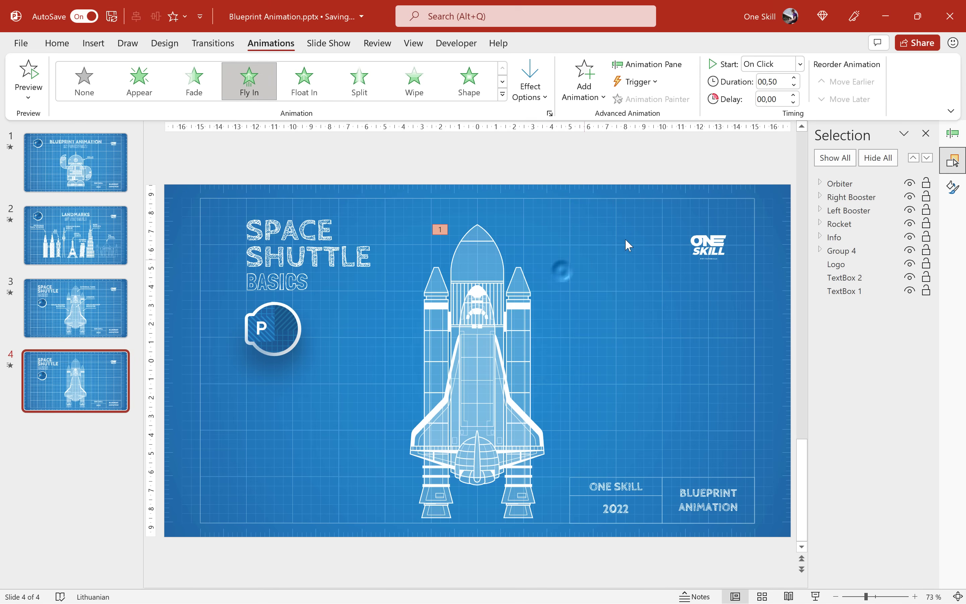
Give the Rocket's fly-in a 2-second duration and 1.5-second bounce end, then preview it.
left_click(954, 136)
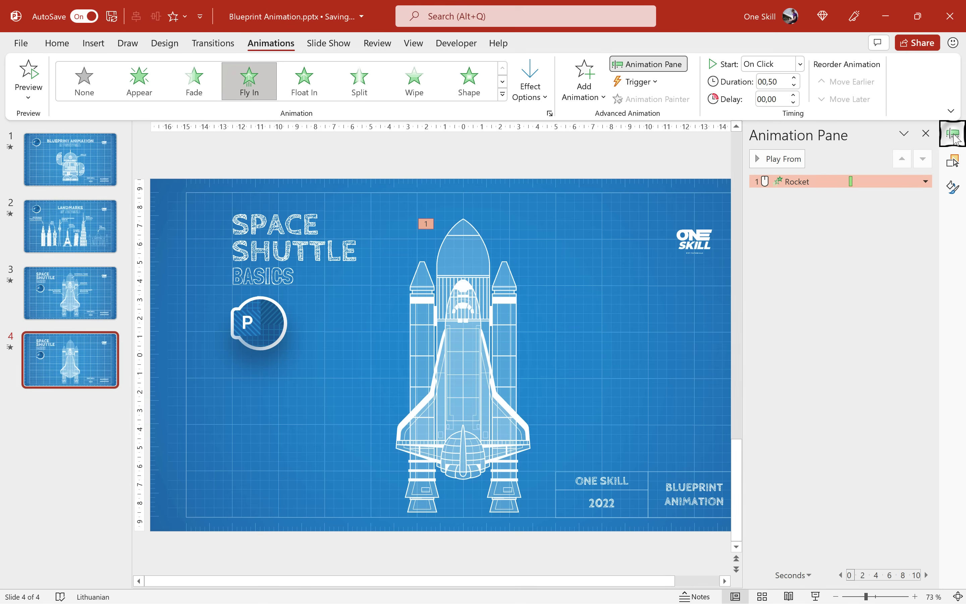
left_click(783, 83)
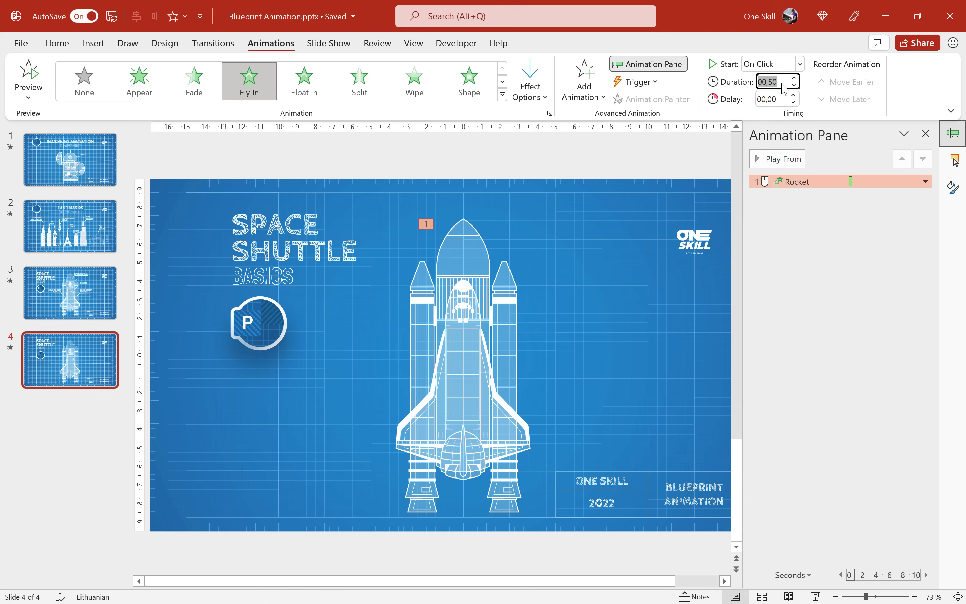
type("2")
key("Return")
left_click(796, 182)
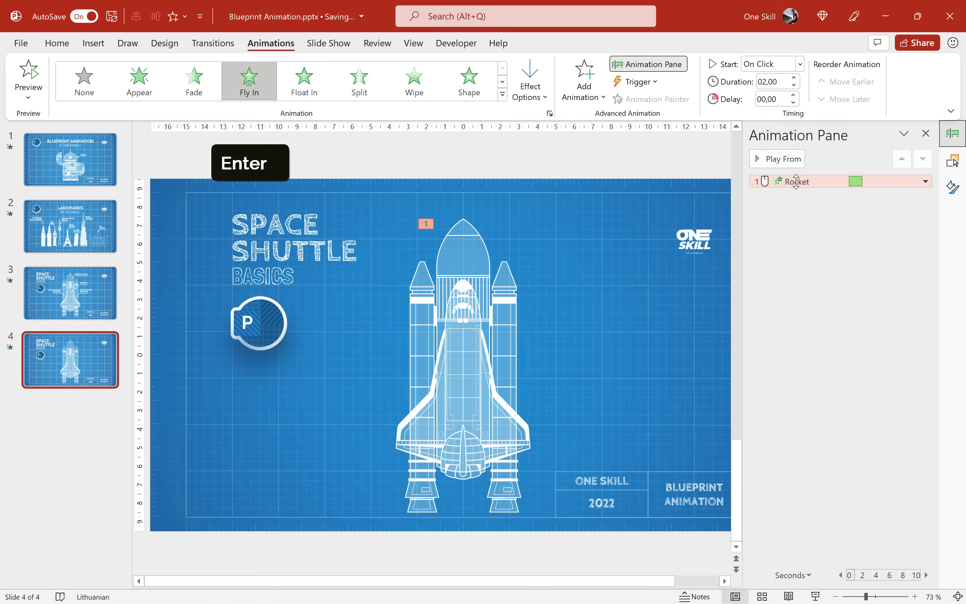
double_click(796, 182)
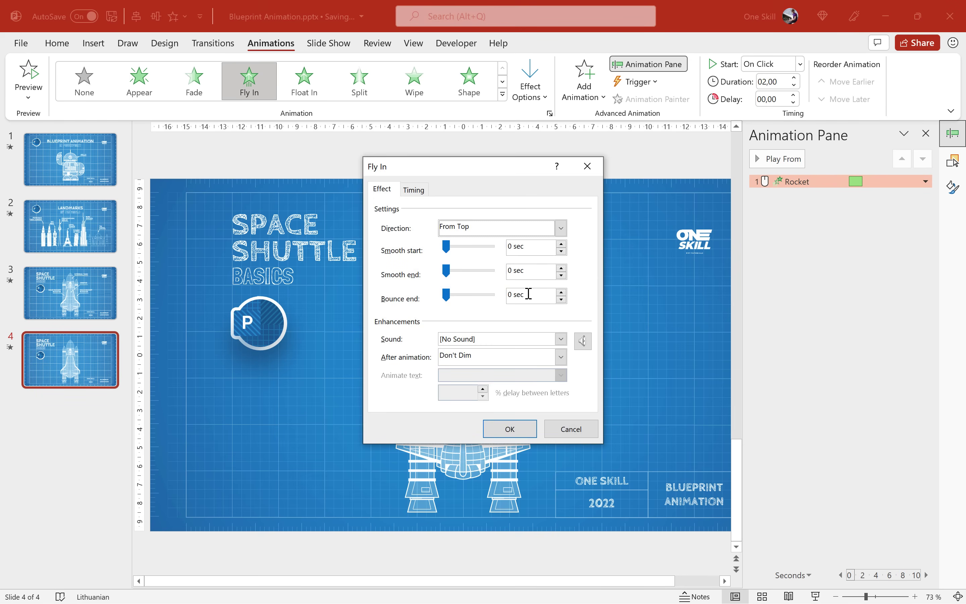
type("5")
key("Return")
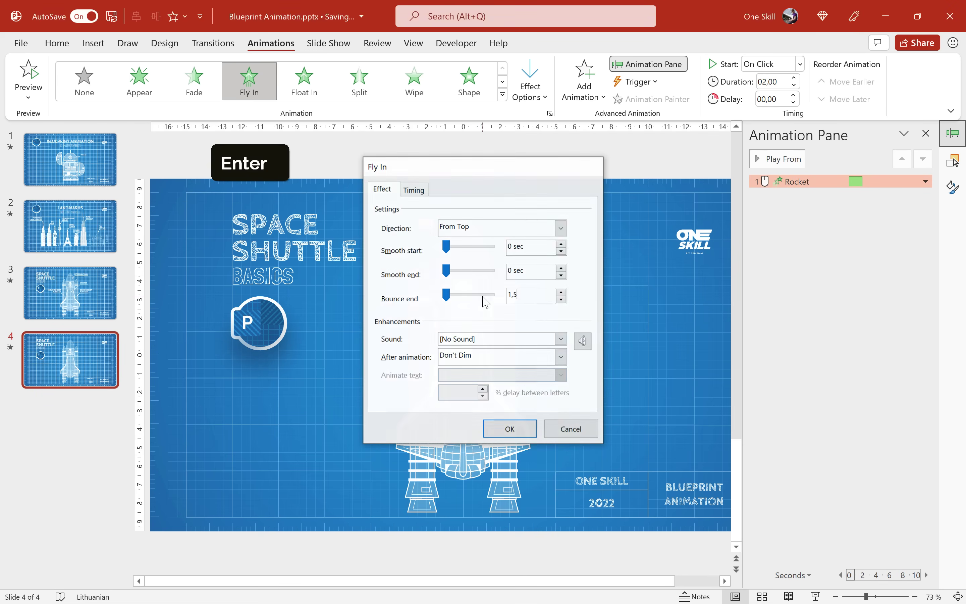
left_click(781, 161)
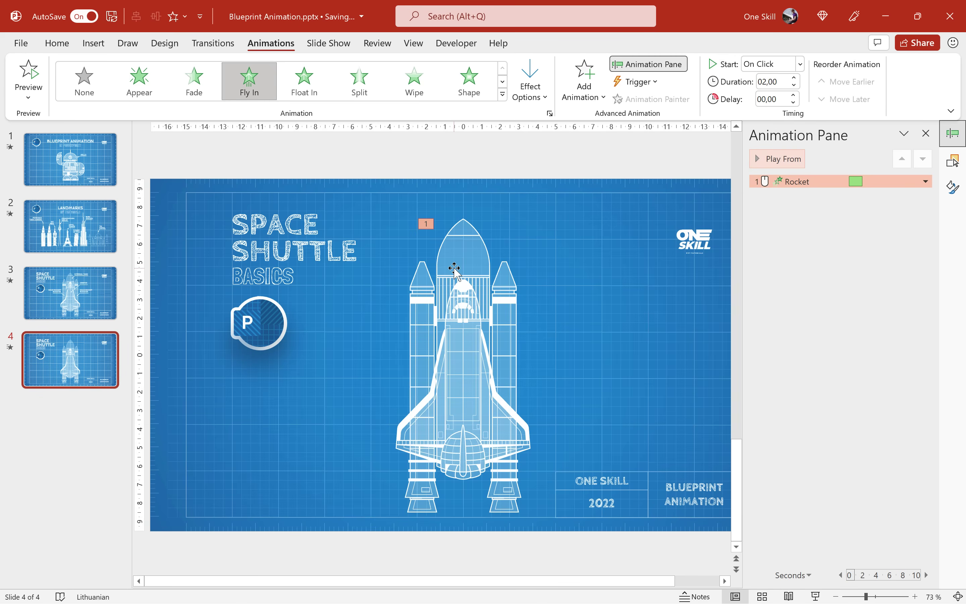
scroll(363, 263, "up", 1)
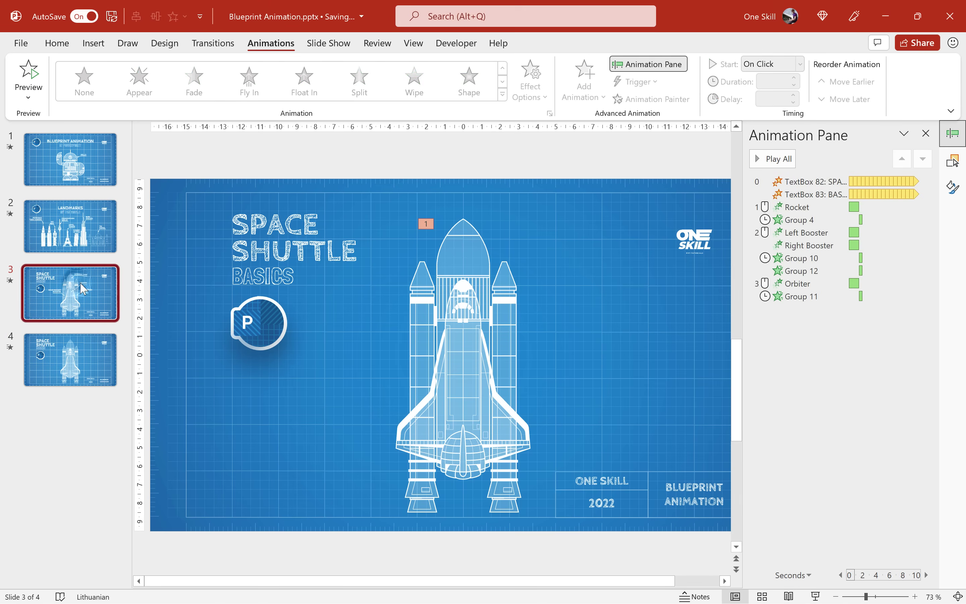
left_click(801, 184)
left_click(796, 207)
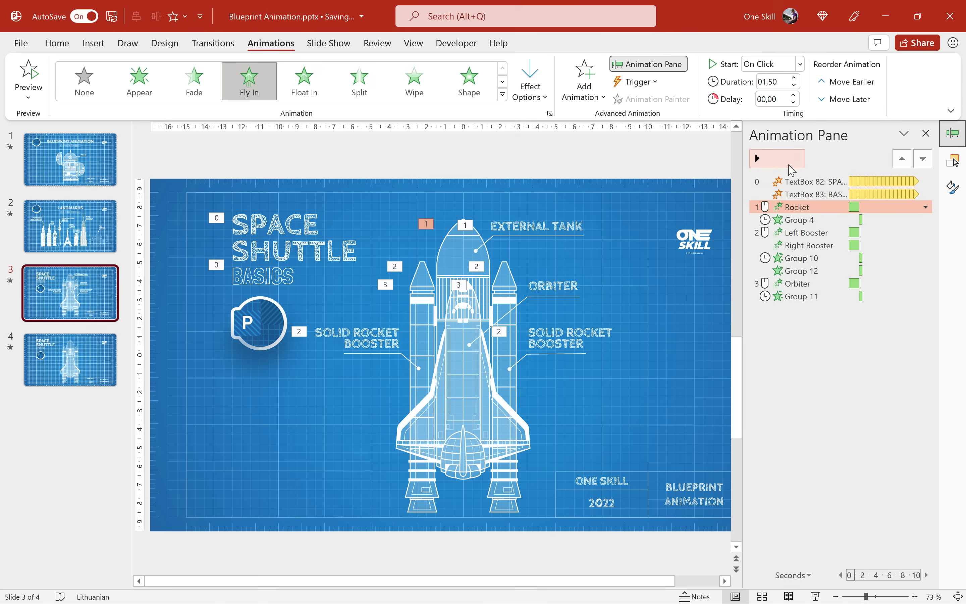
left_click(781, 159)
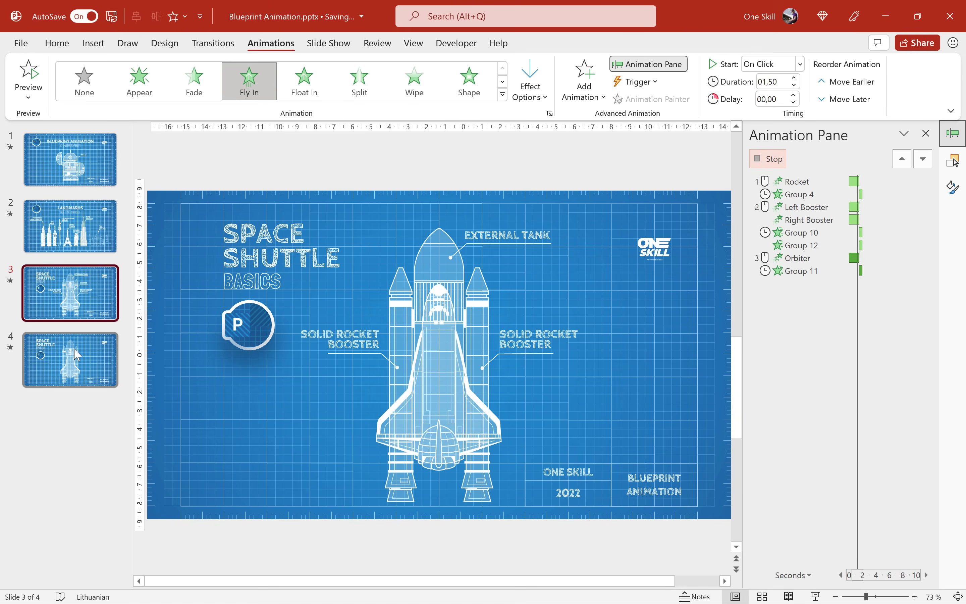
scroll(439, 295, "down", 3)
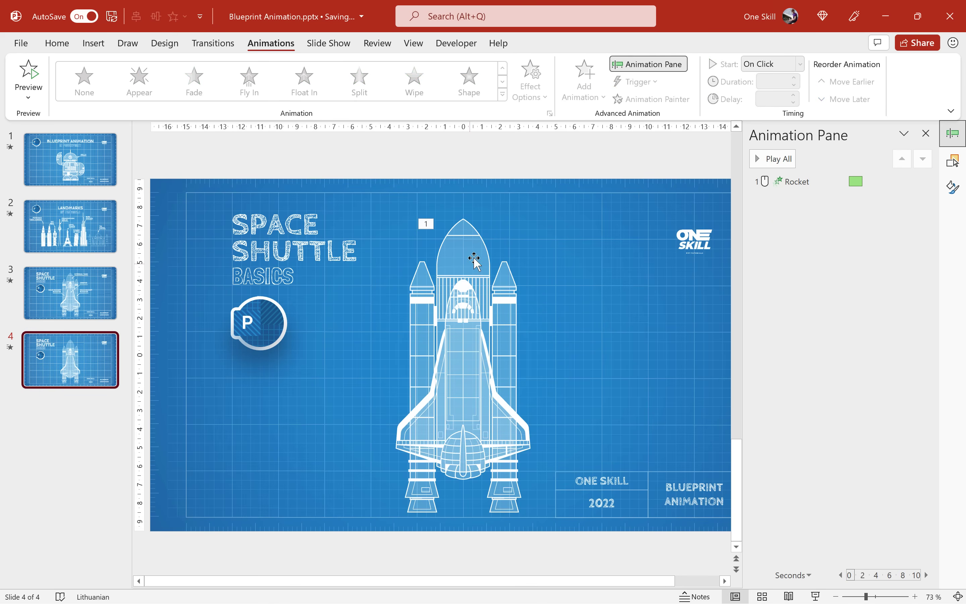
Paint the Rocket's fly-in onto the left booster, entering from the left.
left_click(465, 239)
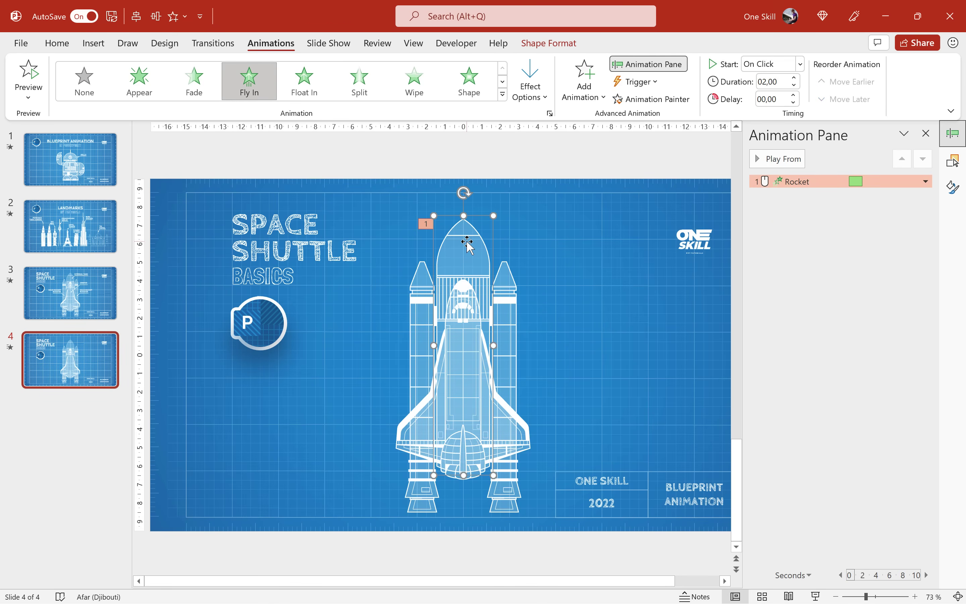
left_click(651, 101)
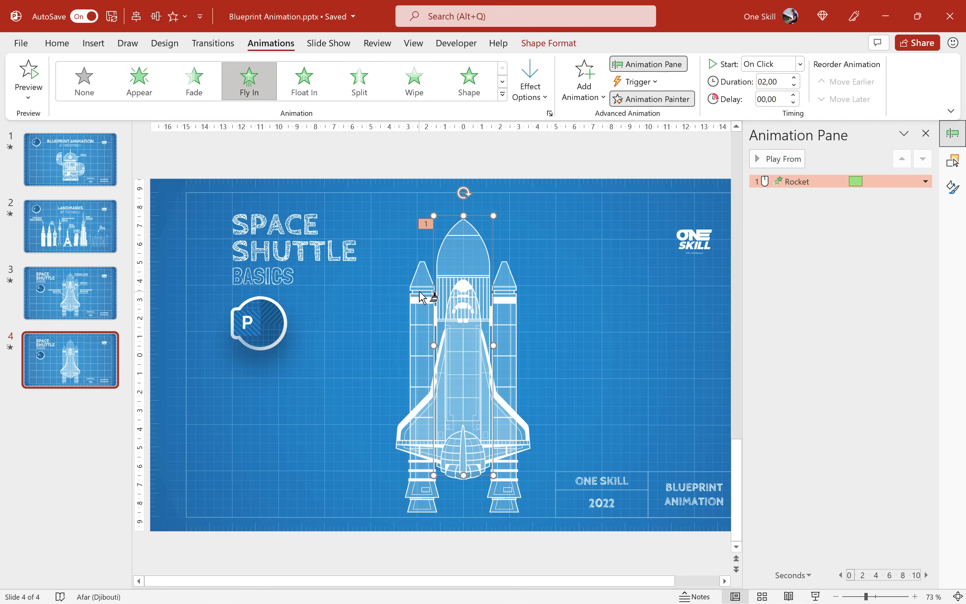
left_click(422, 298)
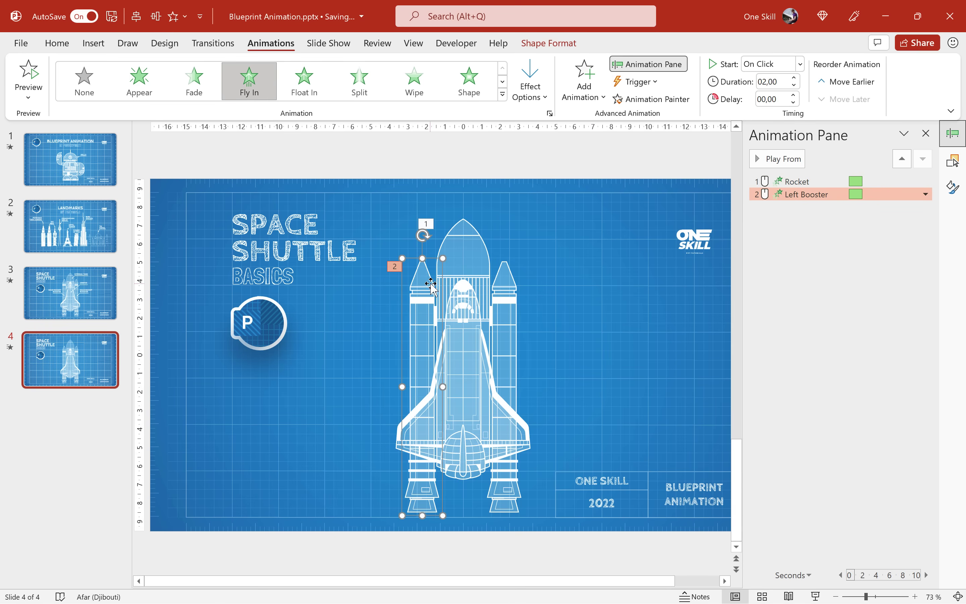
left_click(530, 86)
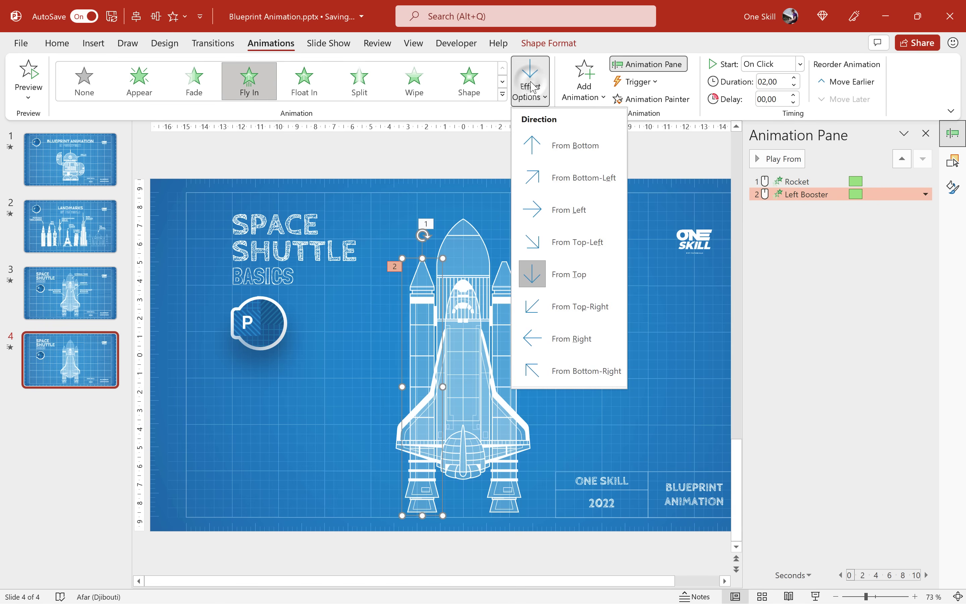
left_click(575, 209)
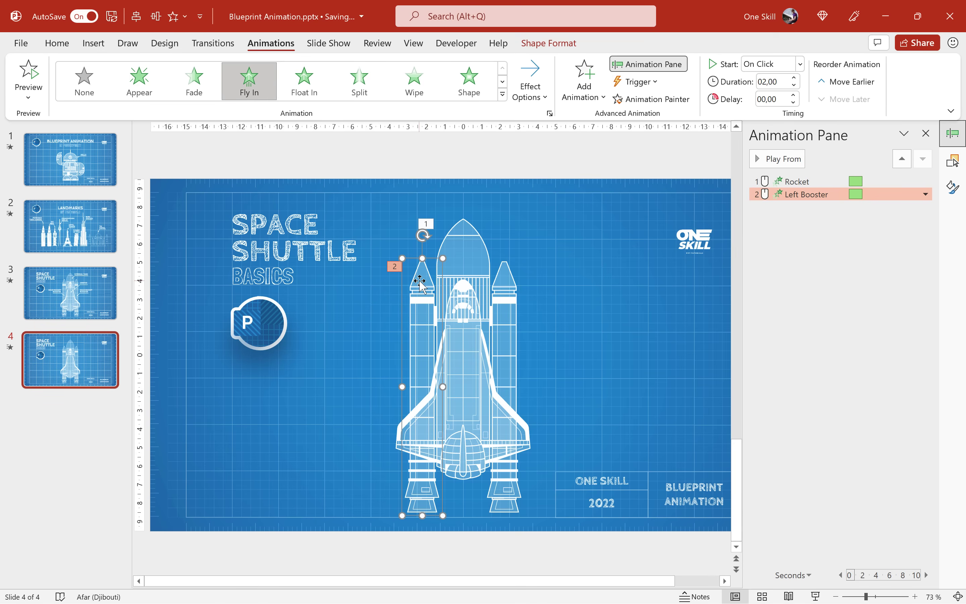
Paint the fly-in onto the right booster, entering from the right With Previous.
left_click(658, 100)
left_click(512, 306)
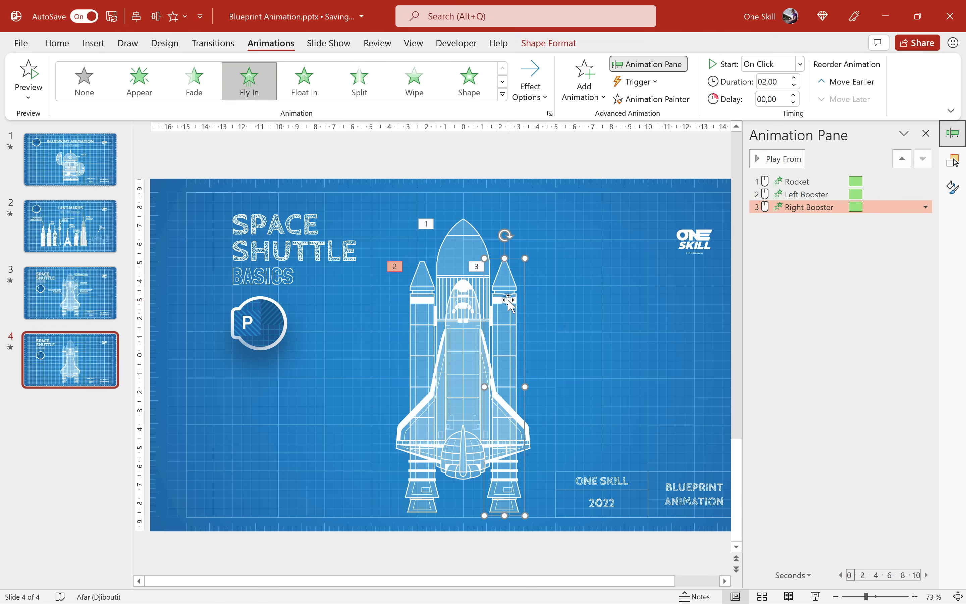
left_click(531, 81)
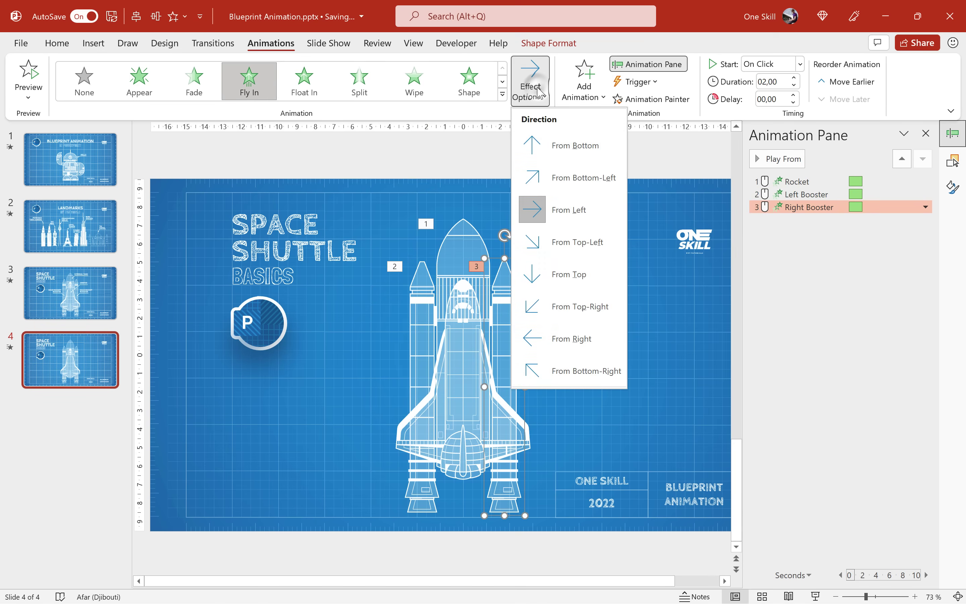
left_click(567, 340)
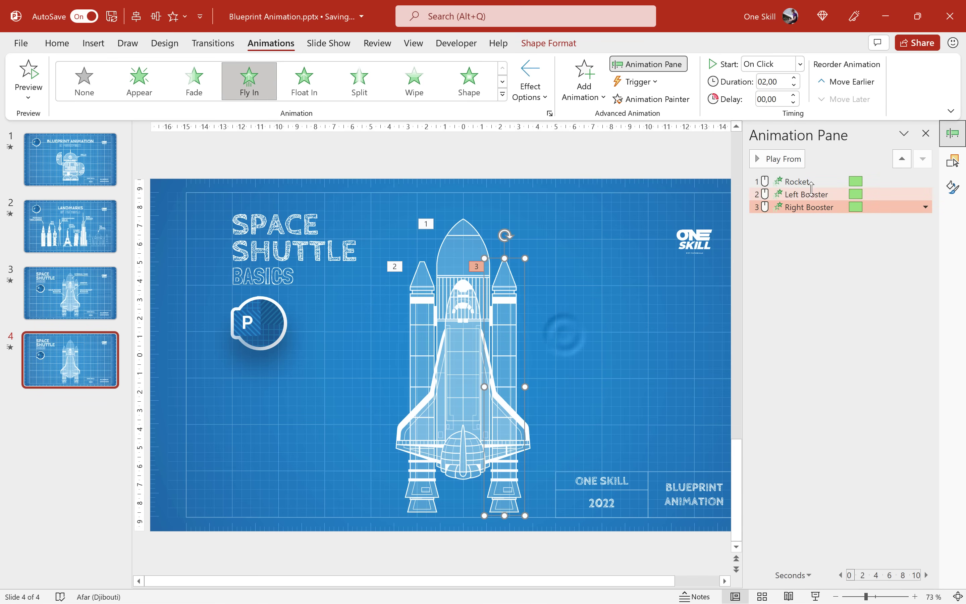
left_click(800, 65)
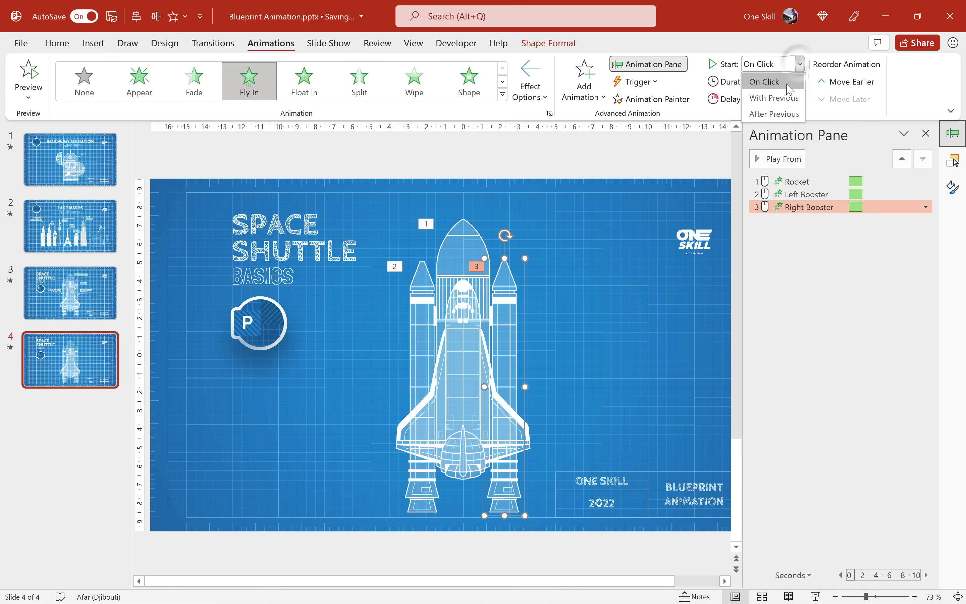
left_click(773, 98)
left_click(793, 196)
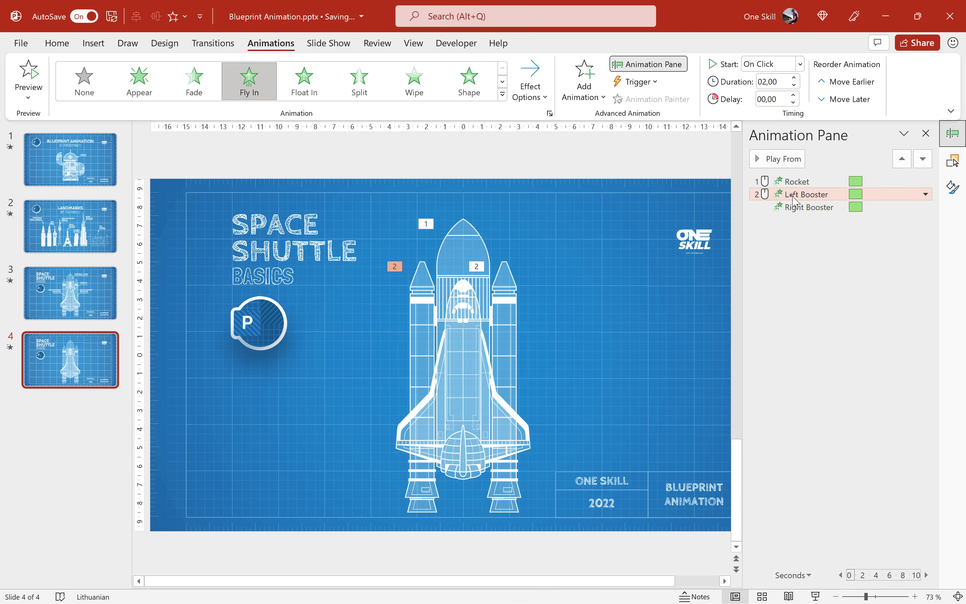
Paint the Rocket's fly-in onto the Orbiter, entering From Bottom, and preview it.
left_click(786, 160)
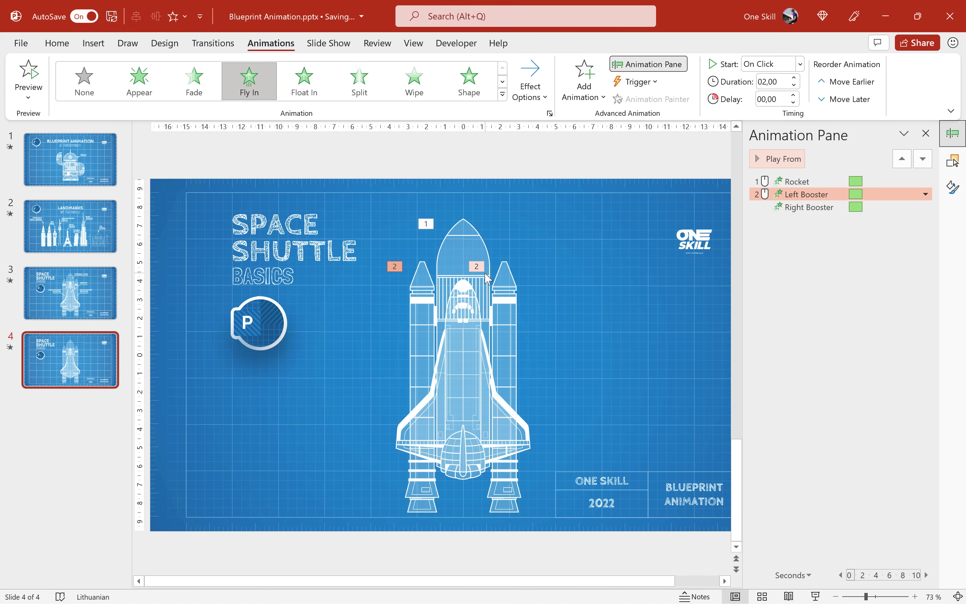
left_click(469, 308)
left_click(469, 233)
left_click(644, 100)
left_click(464, 362)
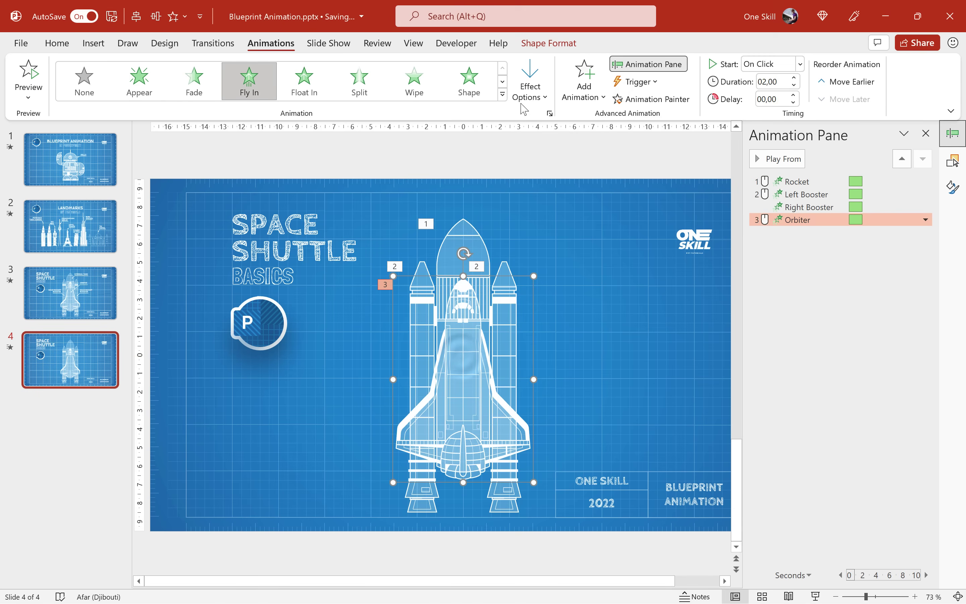
left_click(530, 95)
left_click(567, 151)
left_click(783, 159)
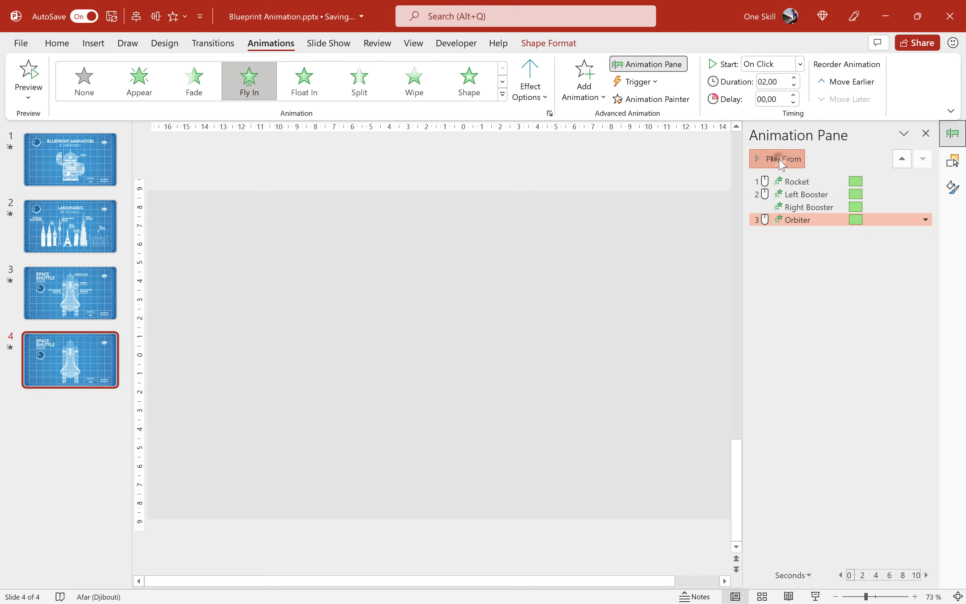